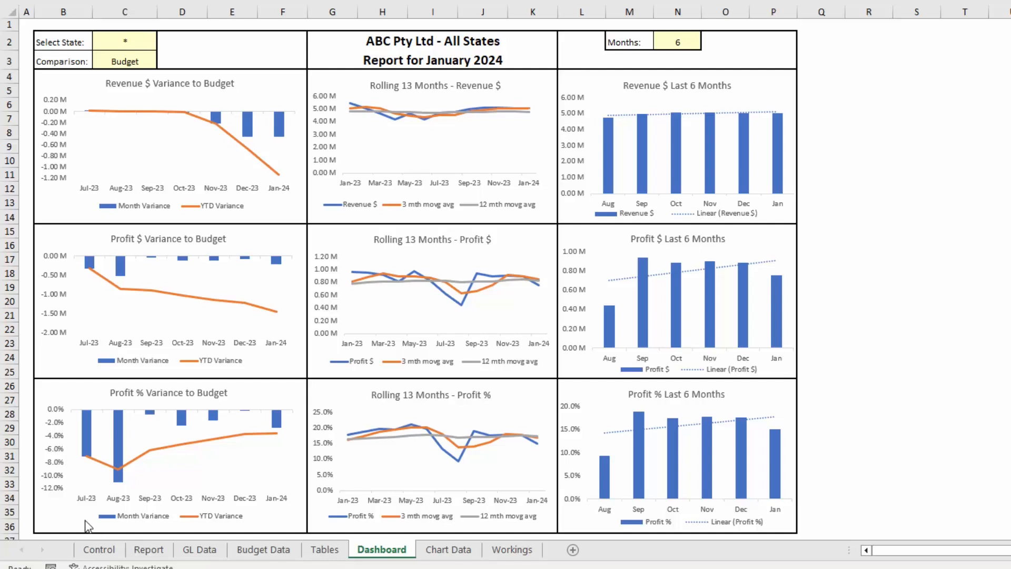
Switch the dashboard's state selection to WA and return it to all states (*).
click(142, 549)
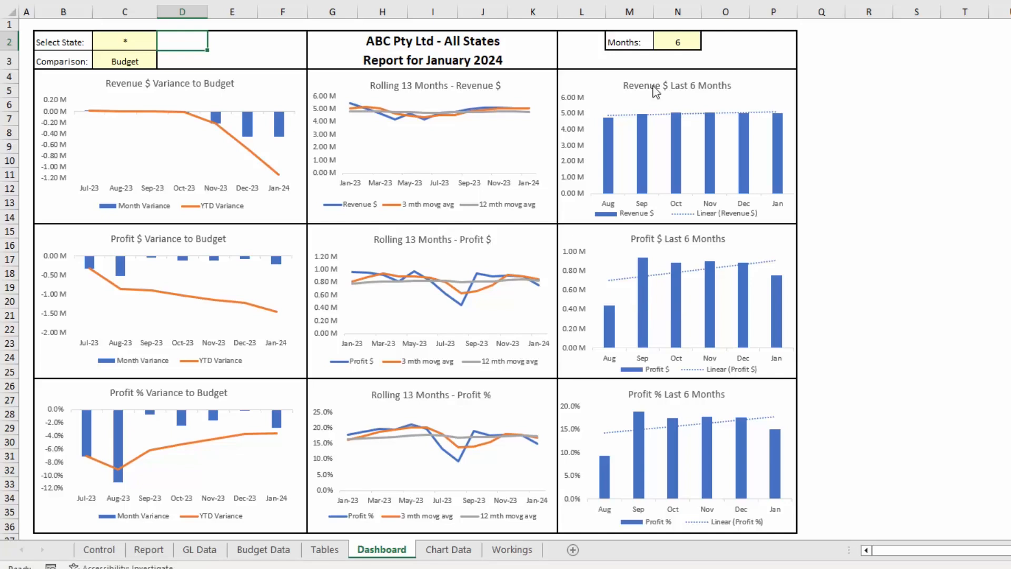
click(129, 42)
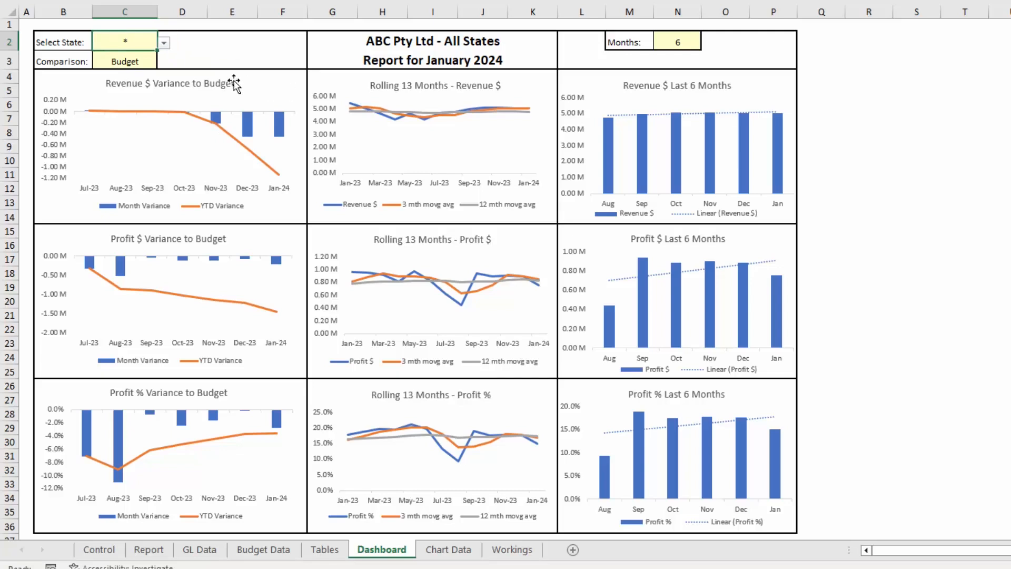
click(164, 43)
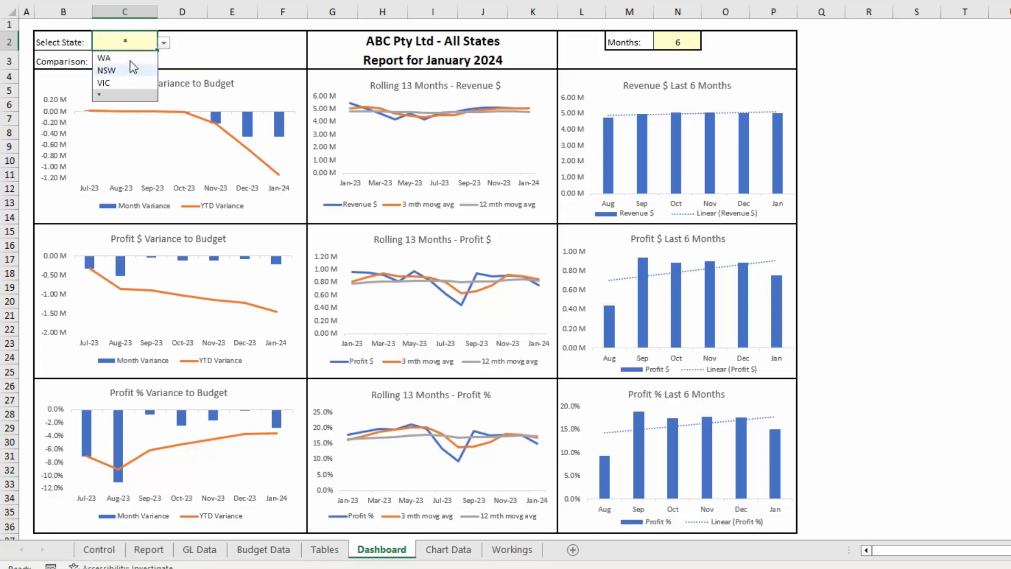
click(108, 58)
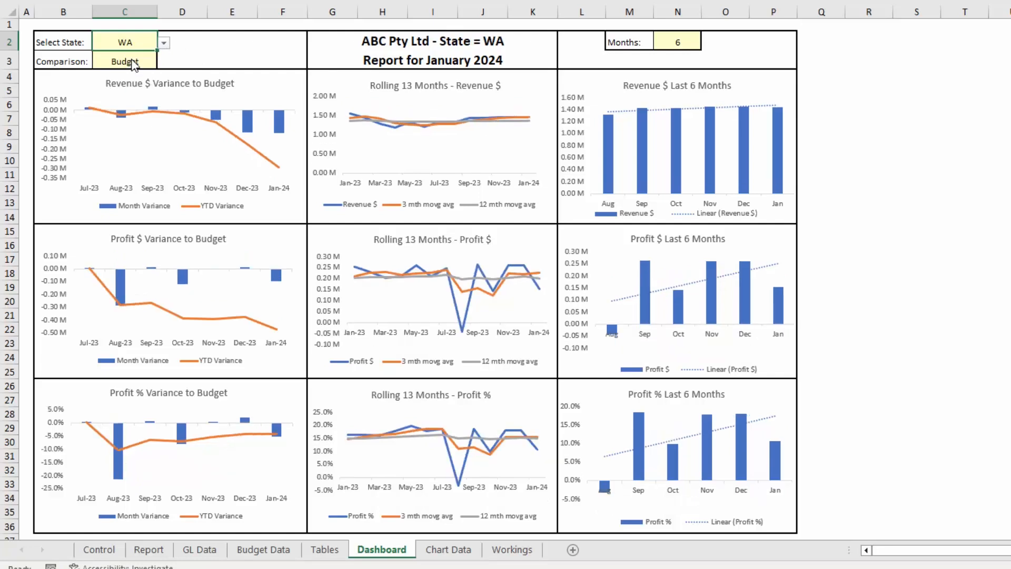
click(164, 44)
click(106, 83)
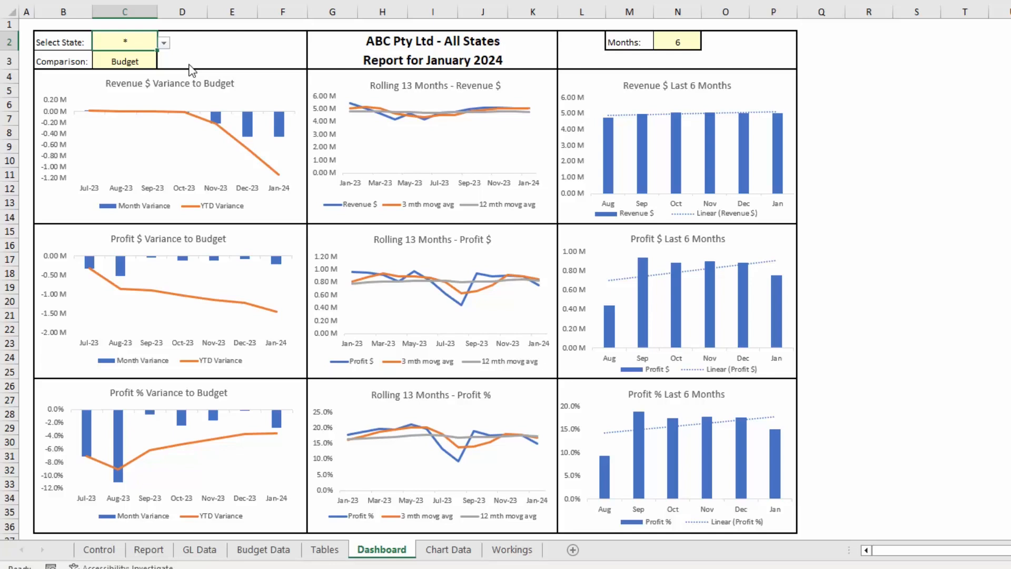
Switch the dashboard's comparison to Prior Year and return it to Budget.
click(143, 59)
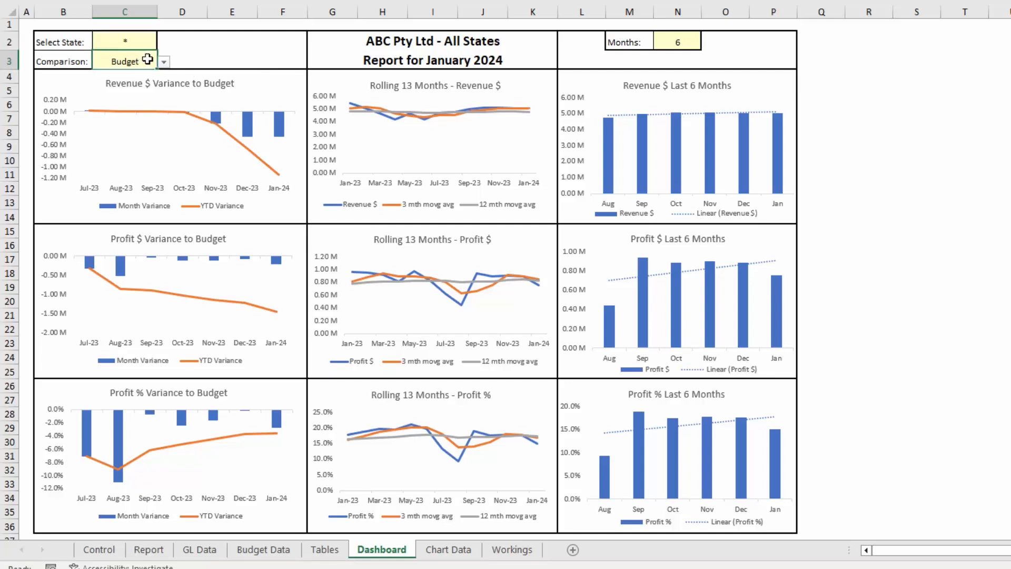
click(164, 62)
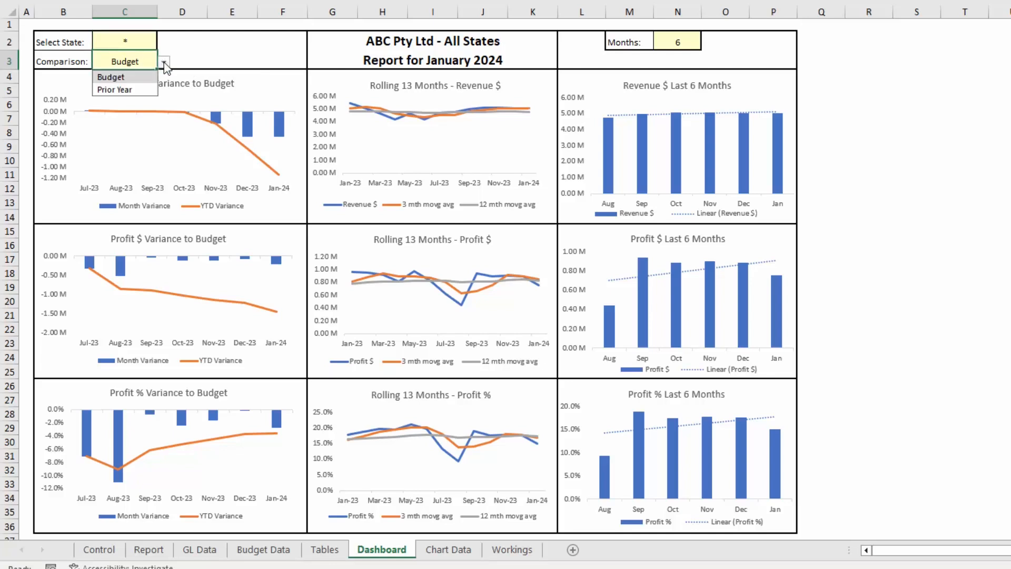
click(140, 90)
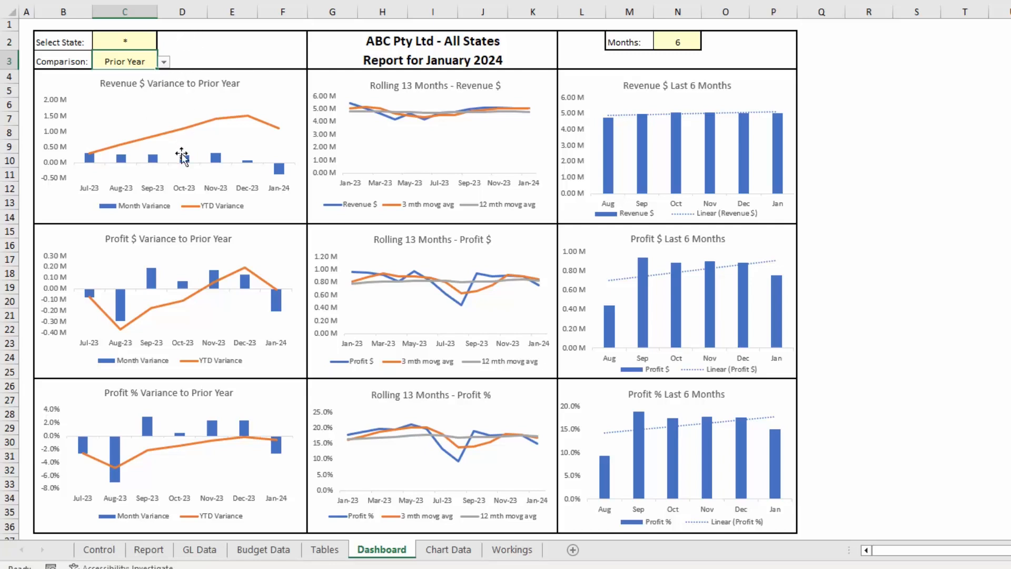
click(163, 64)
click(146, 76)
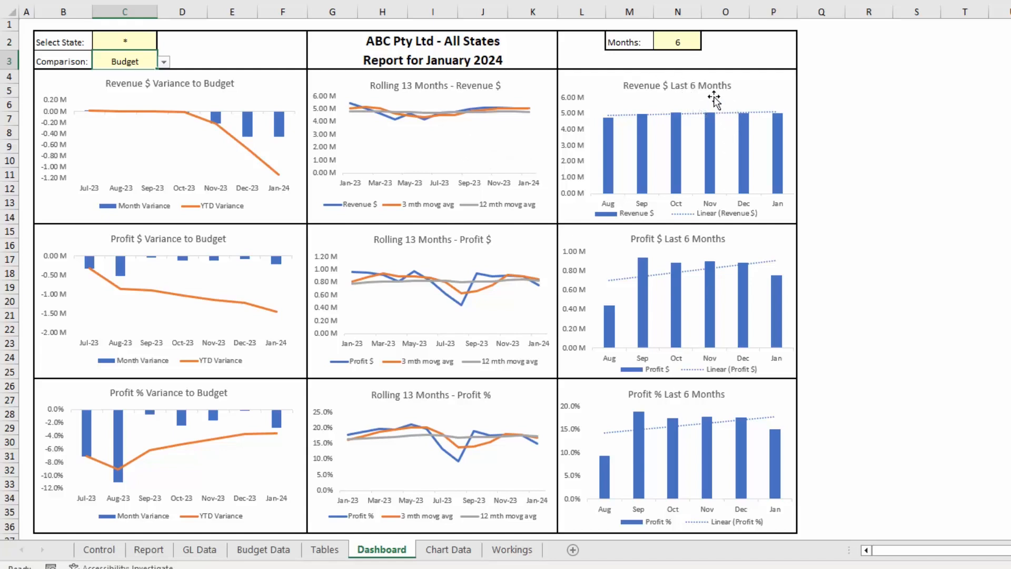
Set the dashboard's Months value to 9 and restore it to 6.
click(669, 41)
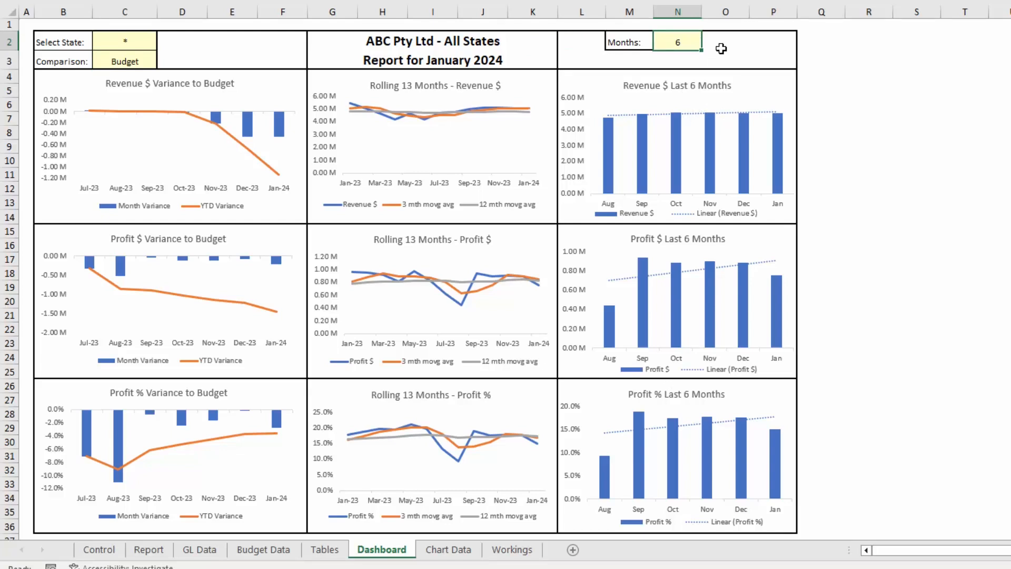
text(9)
key(Return)
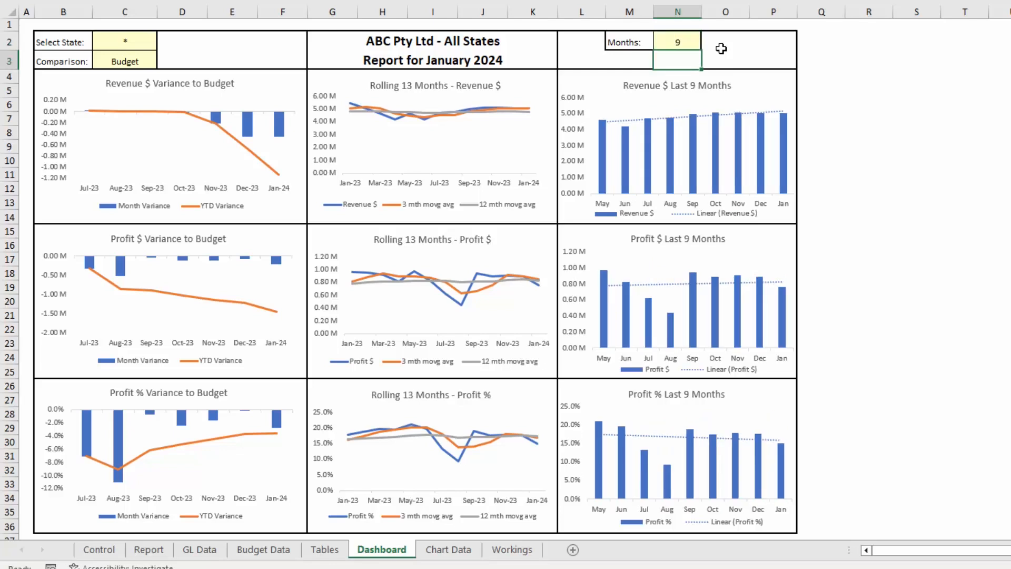
key(Up)
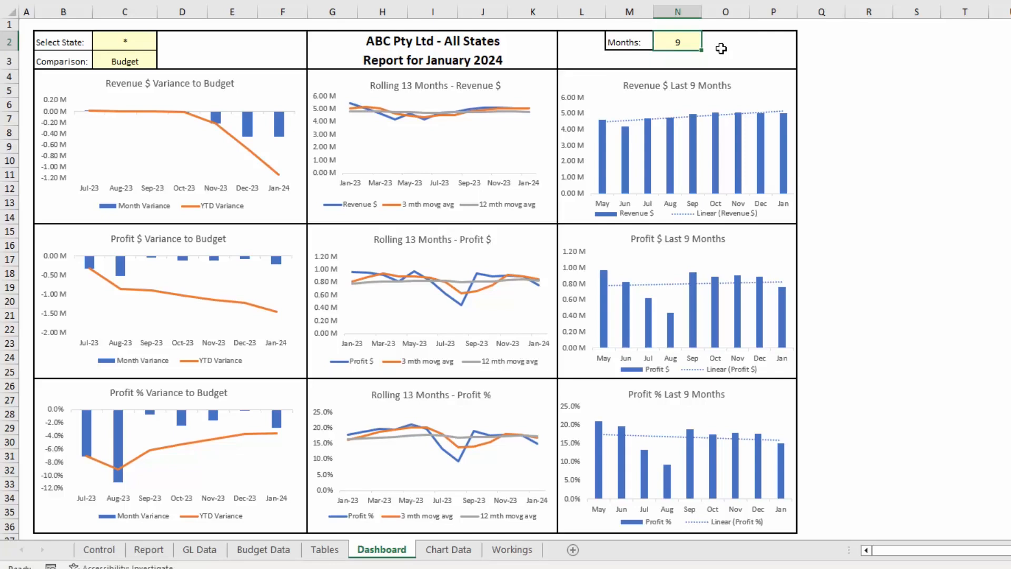
text(6)
key(Return)
key(Left)
key(Left)
key(Left)
key(Left)
key(Left)
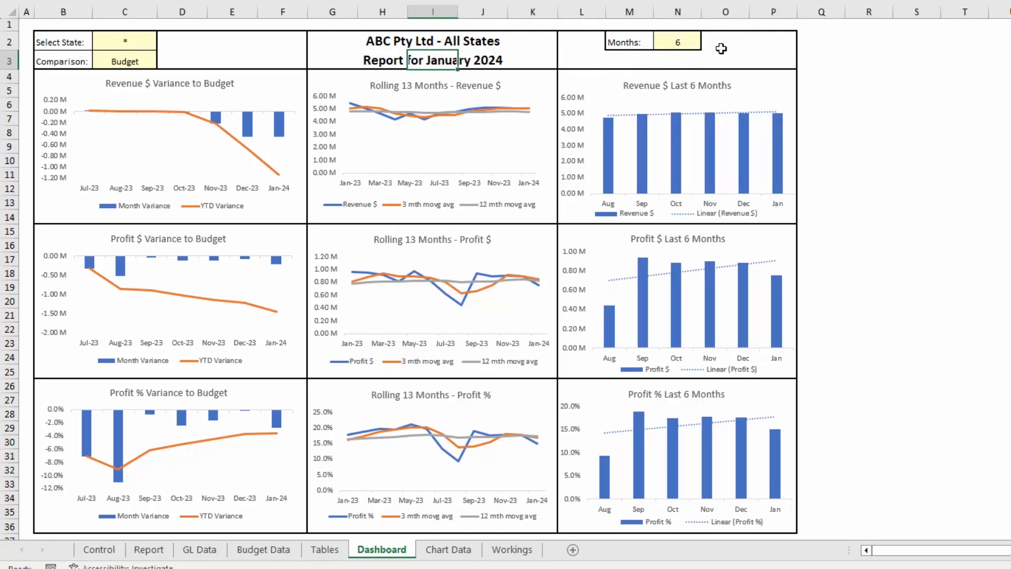
Examine the Months in Data value on the Control sheet and the Date to Amount columns on the GL Data sheet.
click(97, 551)
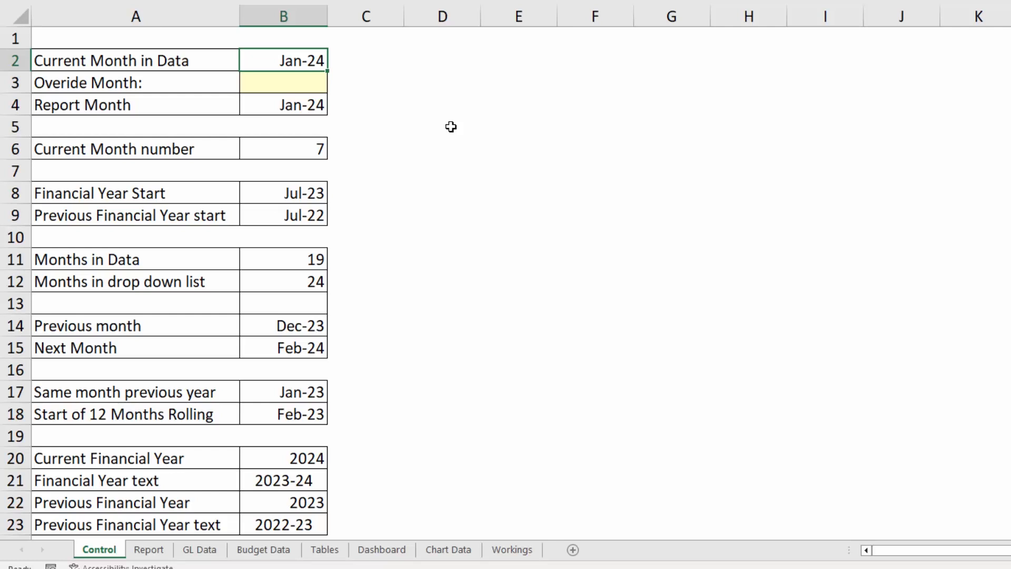
click(305, 259)
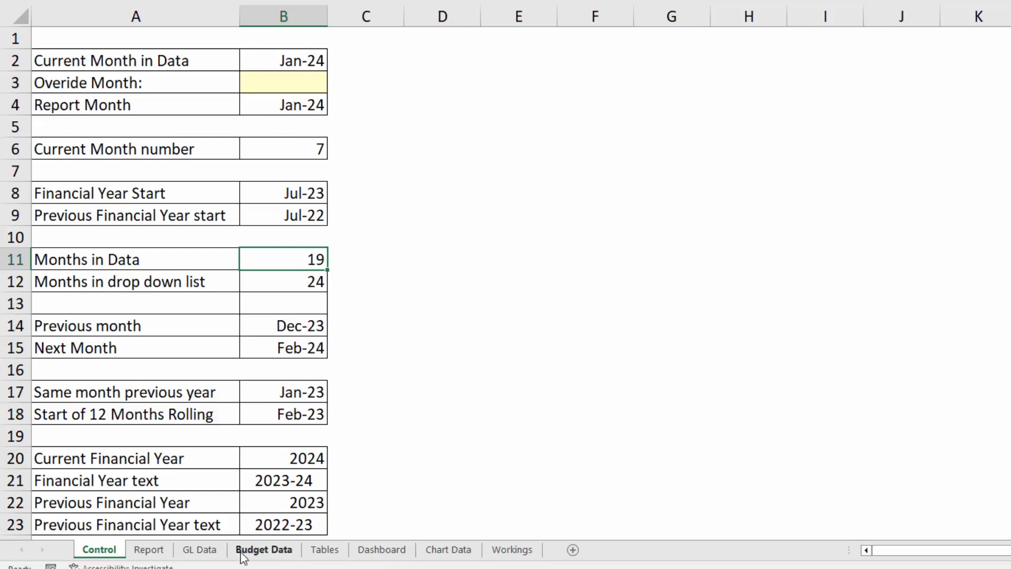
click(200, 550)
click(86, 54)
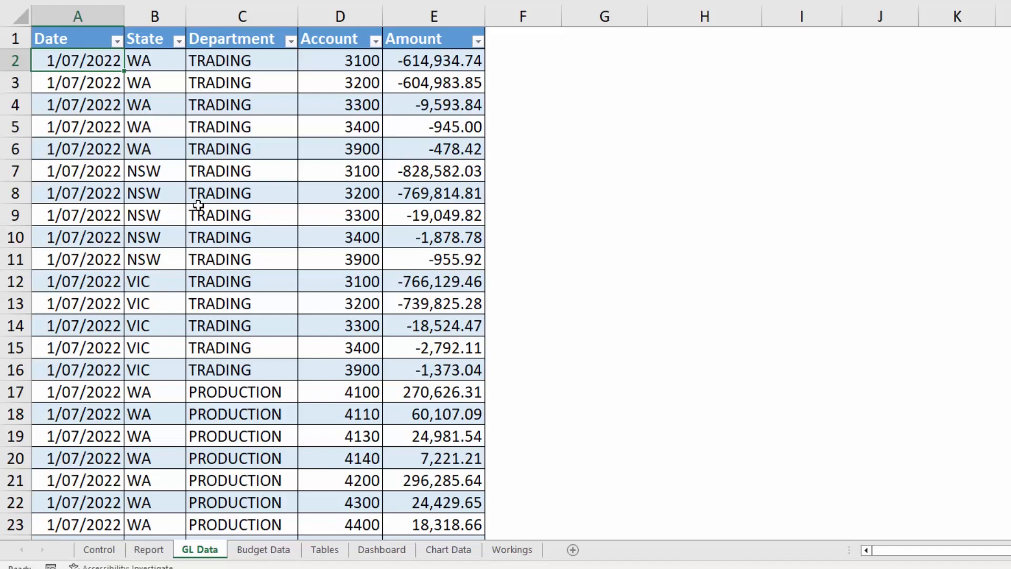
click(442, 27)
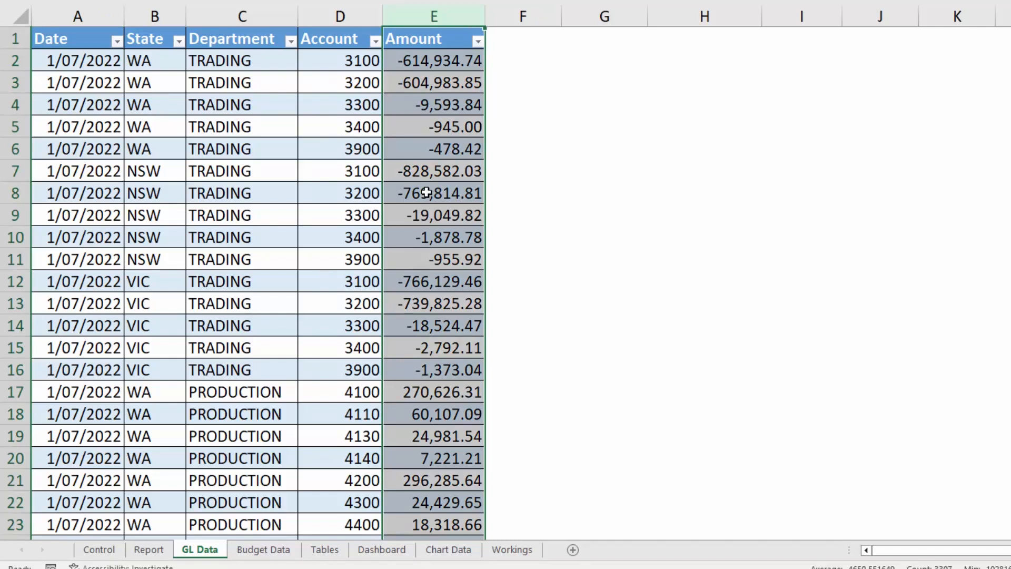
Examine the Budget Data sheet's layout from the State, Dept and Account columns across the Jul-23 to Jun-24 months.
key(ctrl+Page_Down)
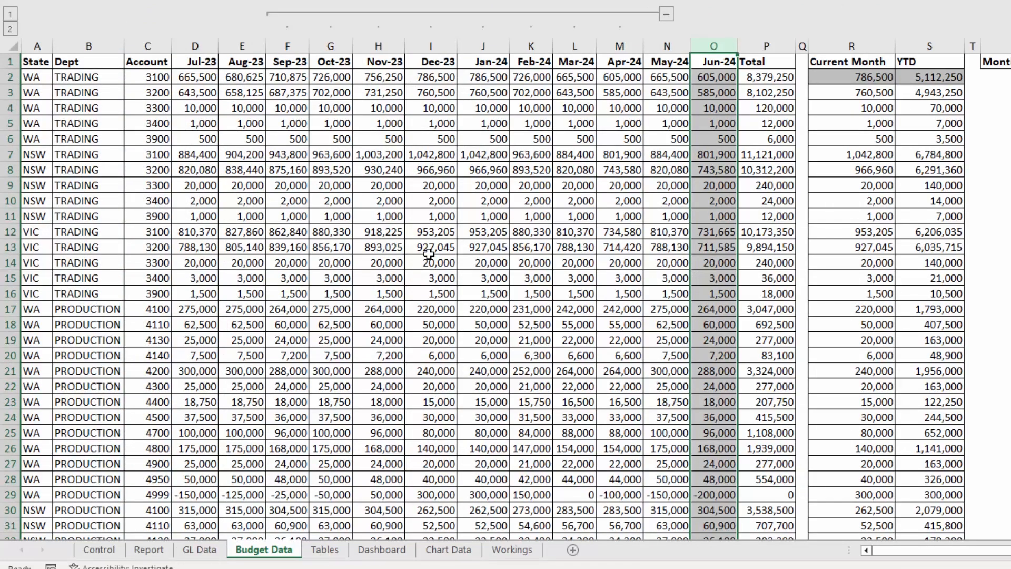
click(437, 108)
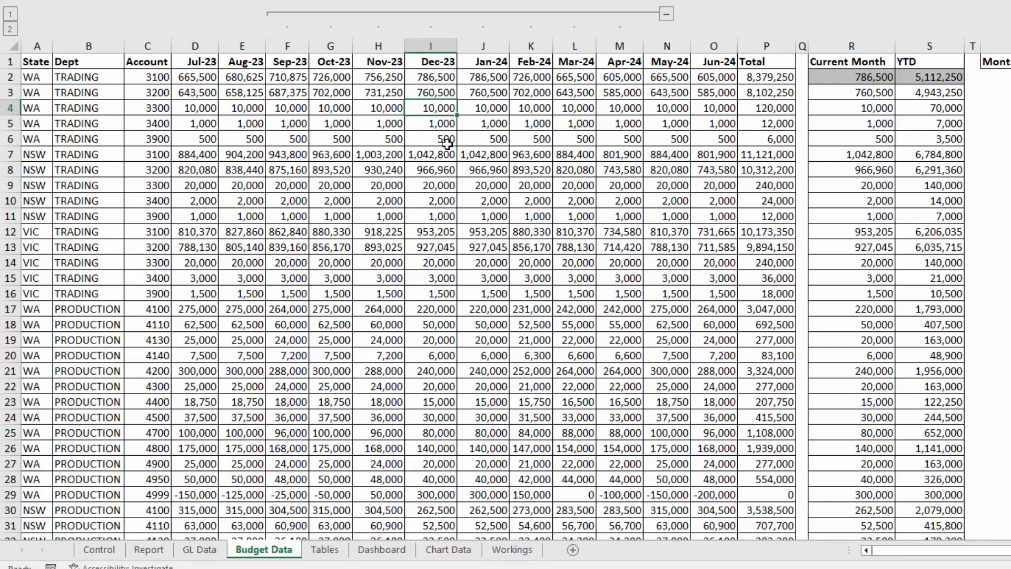
drag(37, 46, 714, 47)
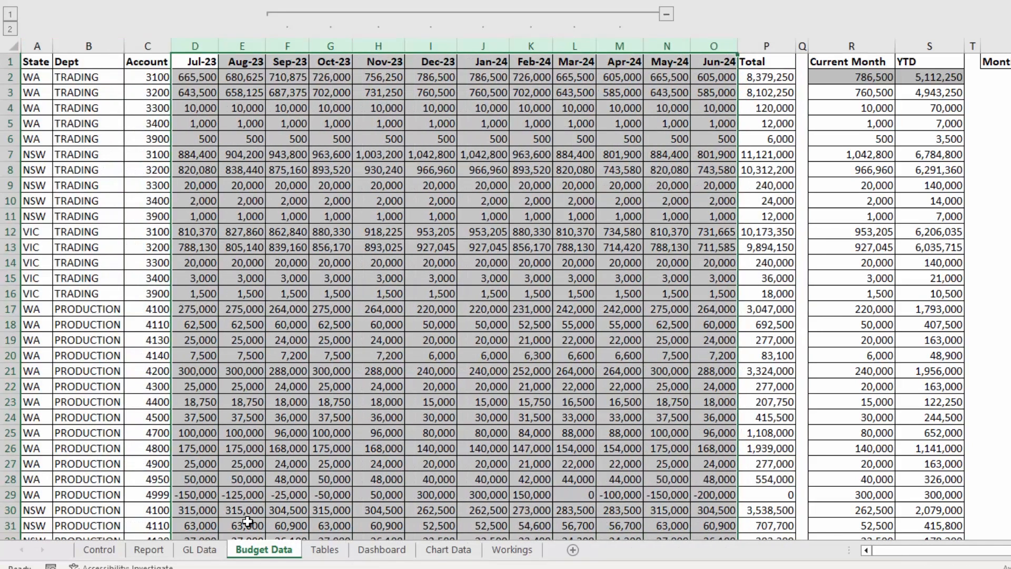
Return to the GL Data sheet and inspect its single Date column beside the department and amount entries.
click(203, 551)
click(94, 14)
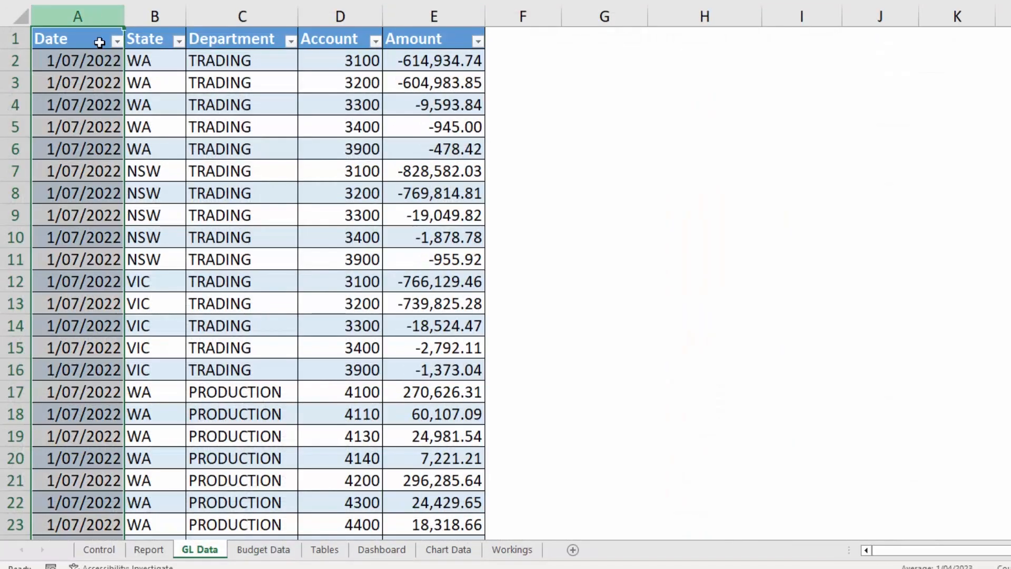
click(397, 149)
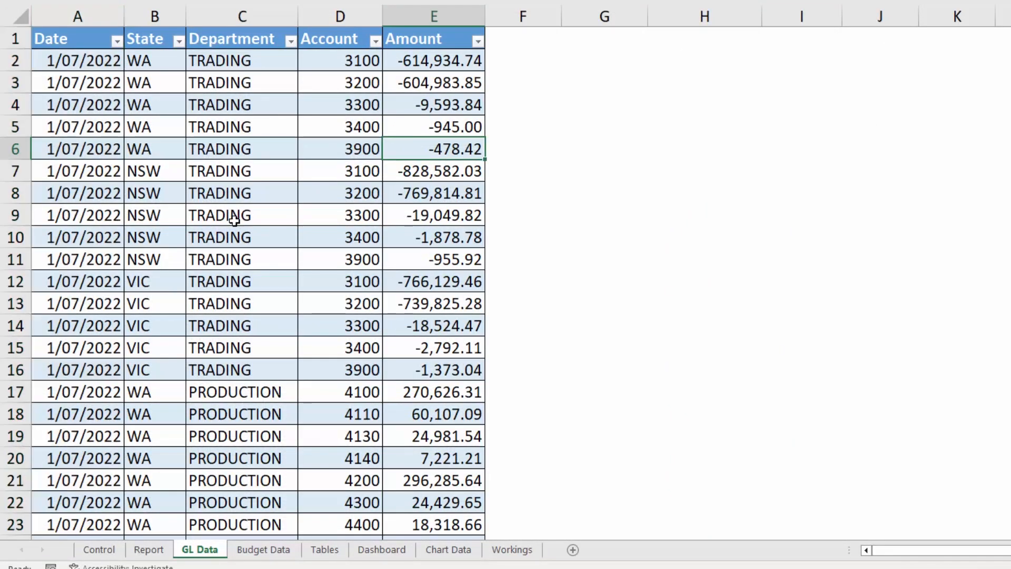
click(264, 240)
Inspect the account table on the Tables sheet, covering the account number, description, category and sign of the first account.
click(324, 550)
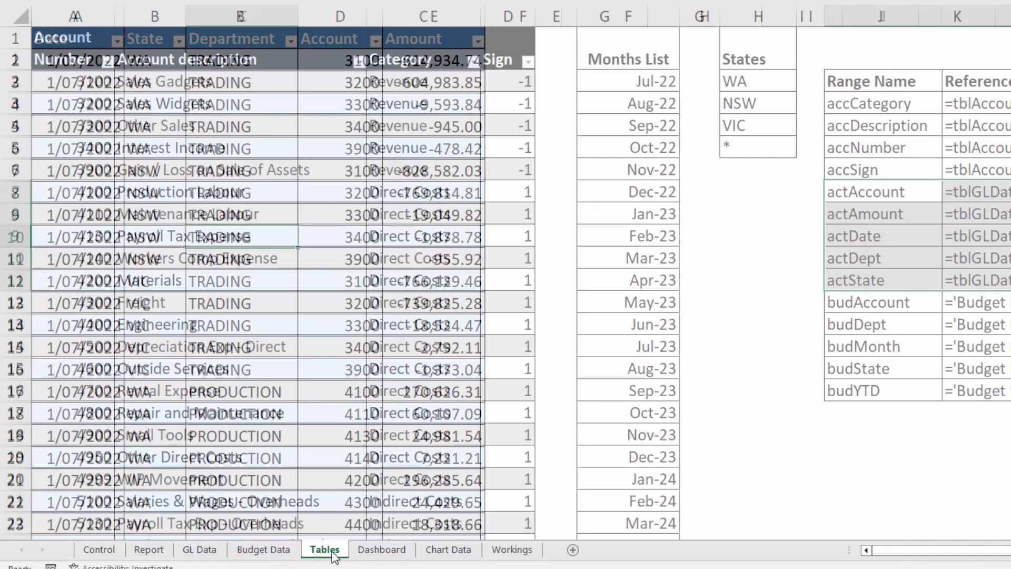
drag(68, 10, 523, 16)
click(370, 123)
click(282, 82)
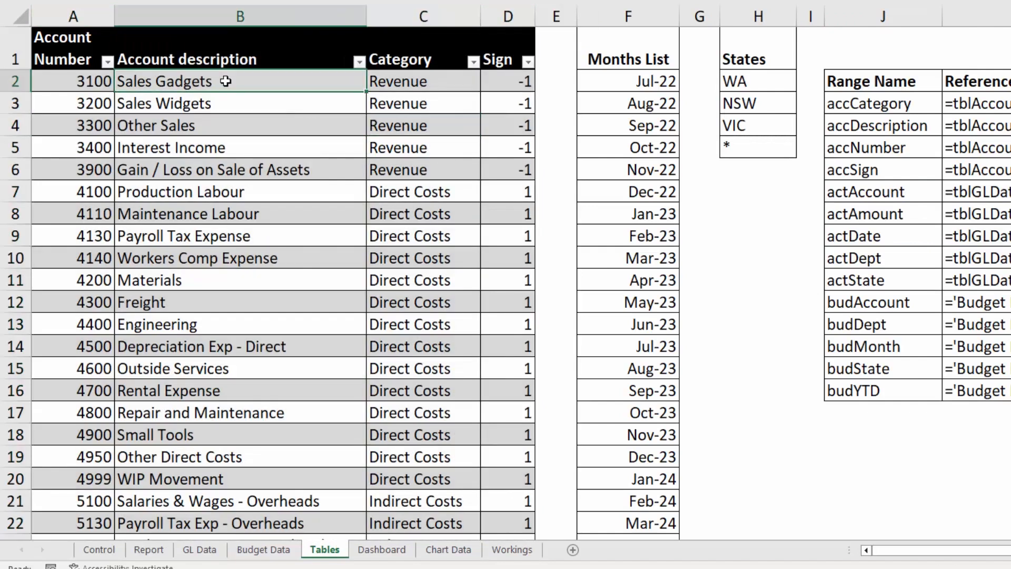
click(428, 83)
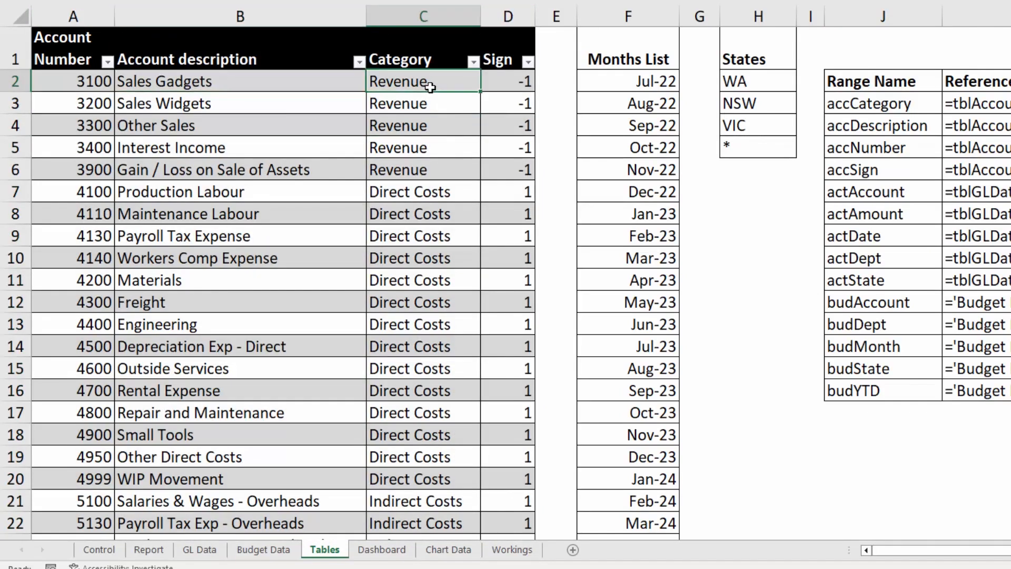
click(501, 81)
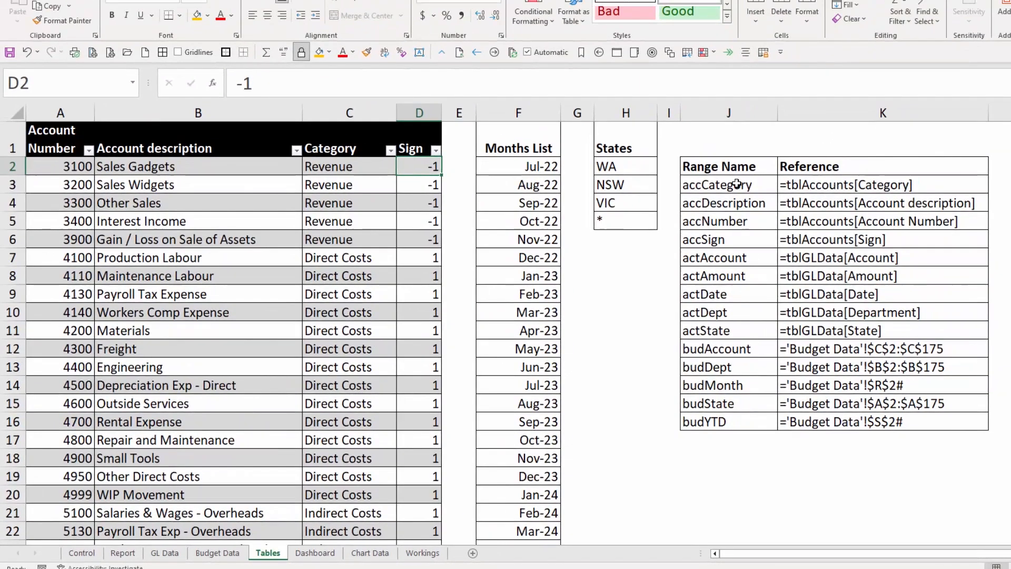
Review the listed range names by group: the acc names, the act names and the bud names with their references.
click(736, 183)
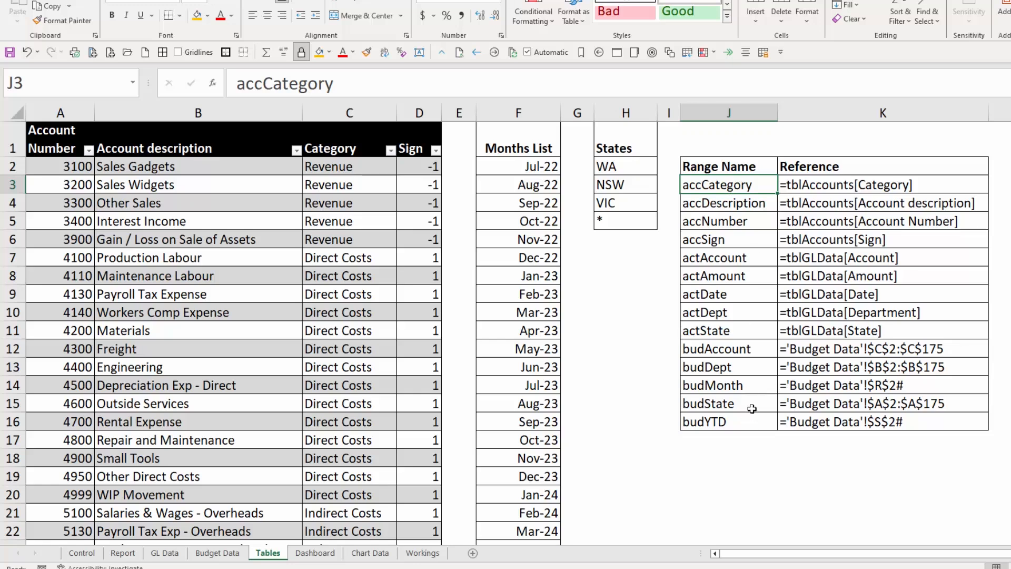
drag(748, 185, 823, 234)
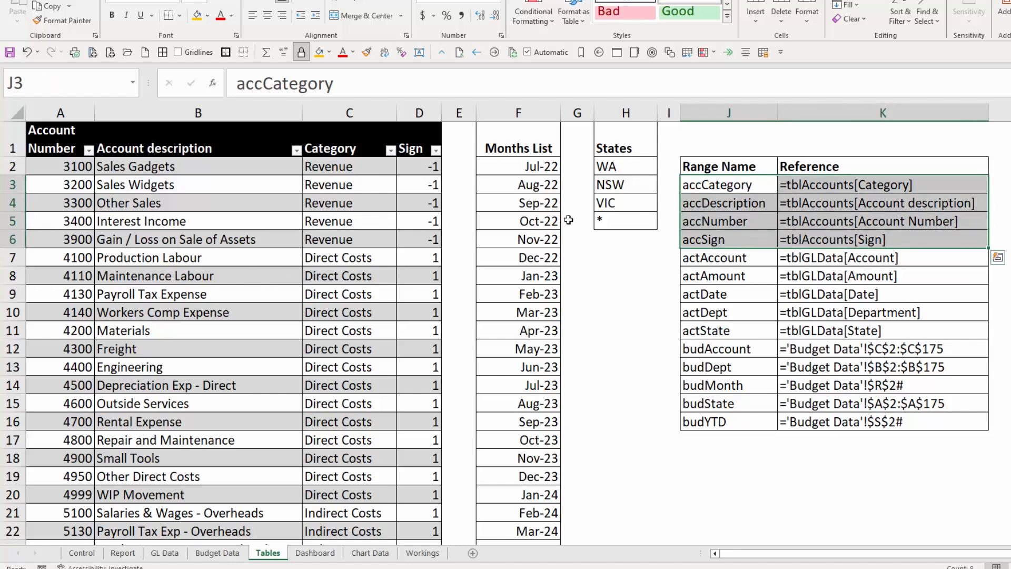
click(749, 259)
drag(753, 259, 841, 330)
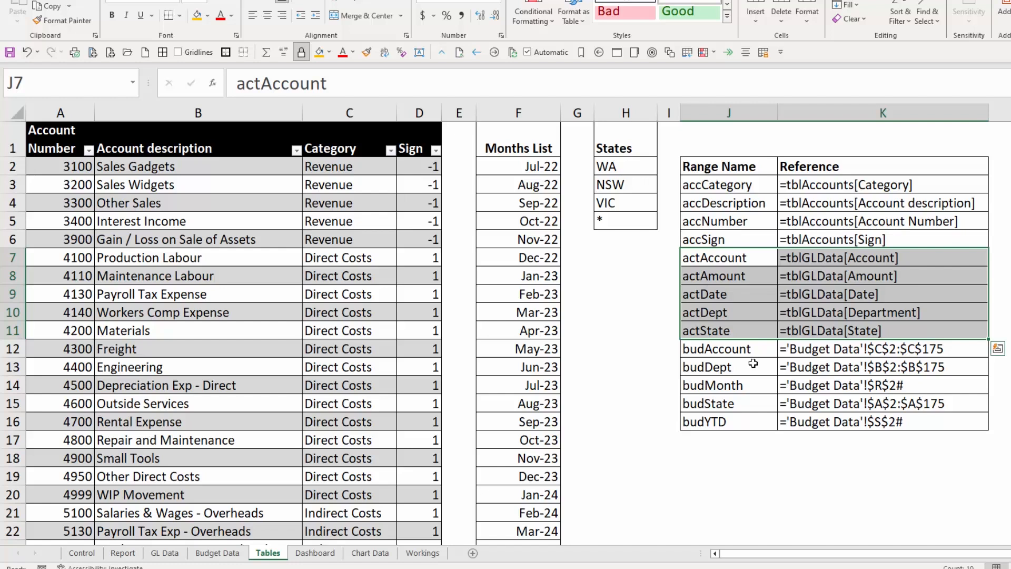
drag(732, 350, 798, 427)
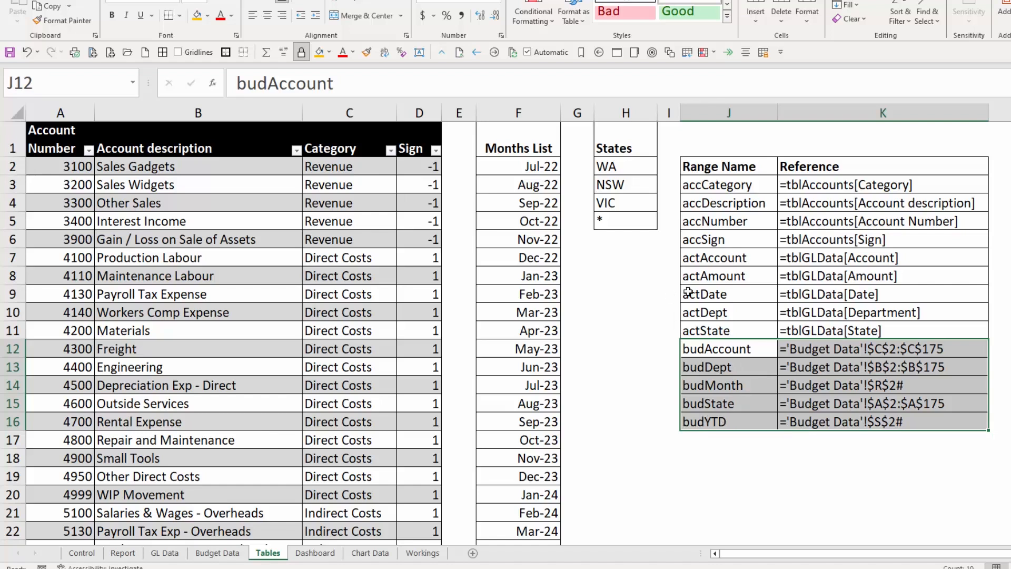
click(721, 259)
Return to the Dashboard sheet and examine the YTD and month variance points in the Revenue $ Variance to Budget chart.
click(316, 553)
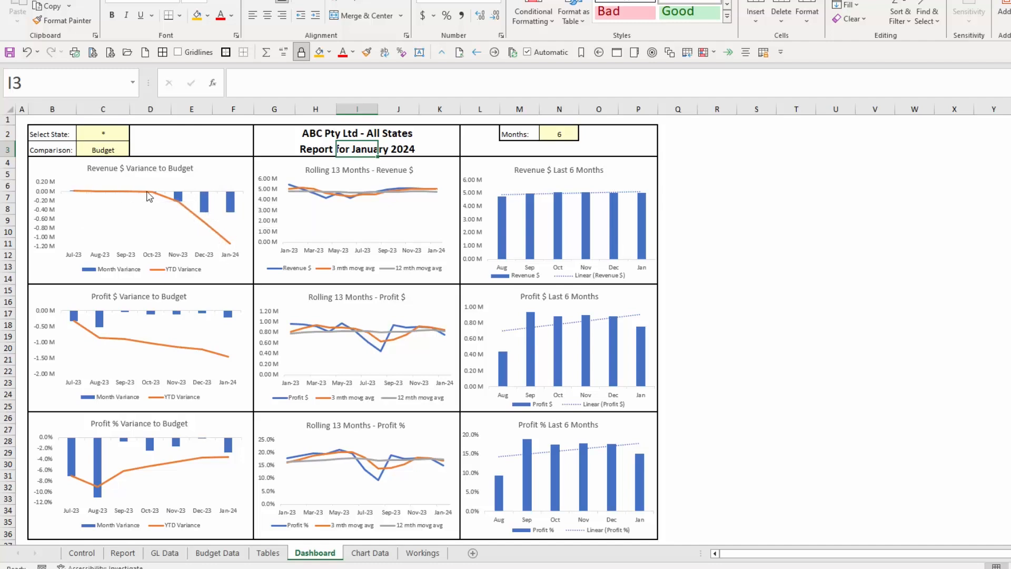
mouse_move(154, 196)
mouse_move(233, 207)
mouse_move(233, 251)
Check the Jan-24 YTD revenue variance with the comparison set to Prior Year, and restore the comparison to Budget.
click(129, 150)
click(134, 151)
click(103, 172)
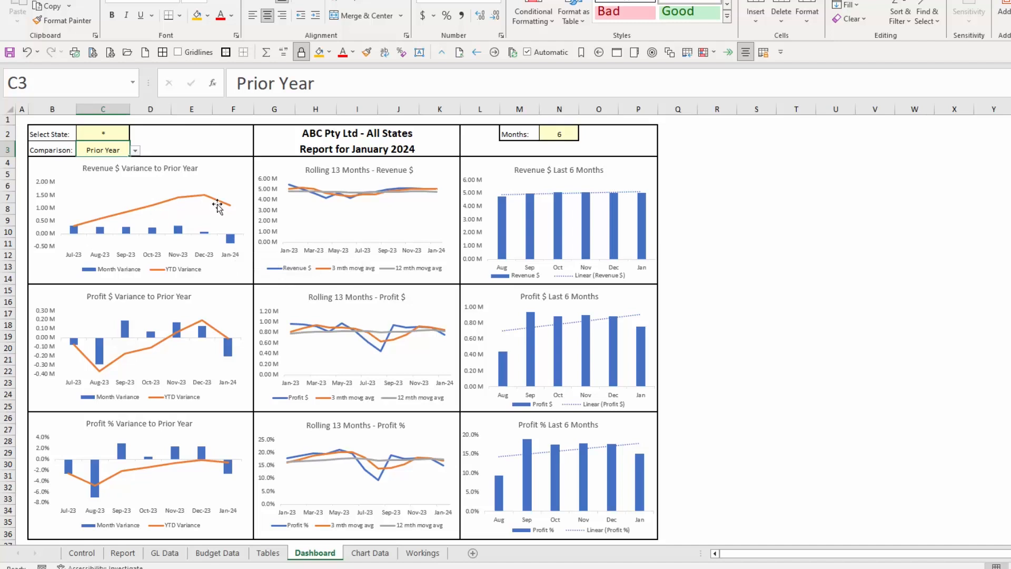
mouse_move(231, 213)
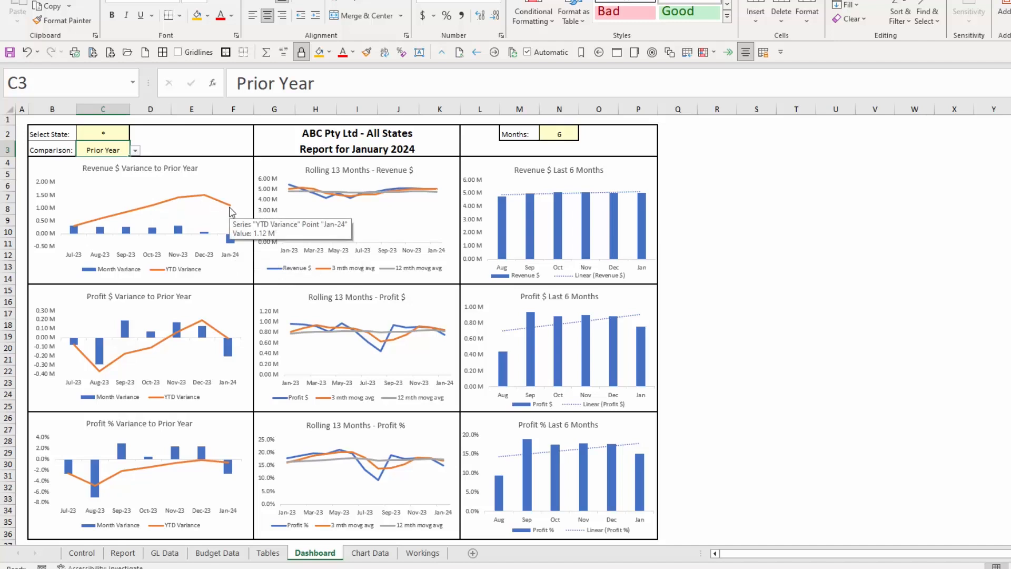
click(136, 151)
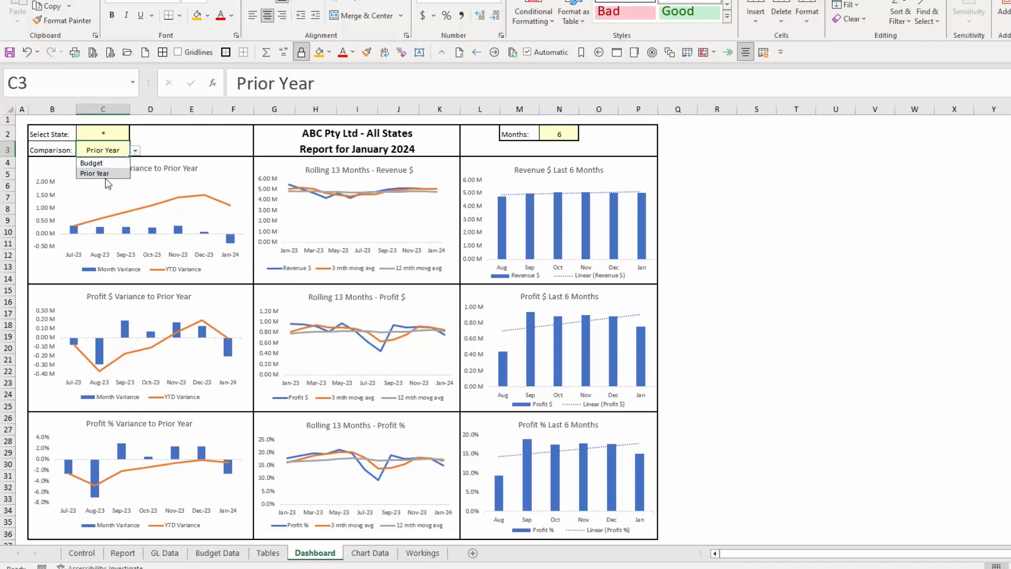
click(100, 161)
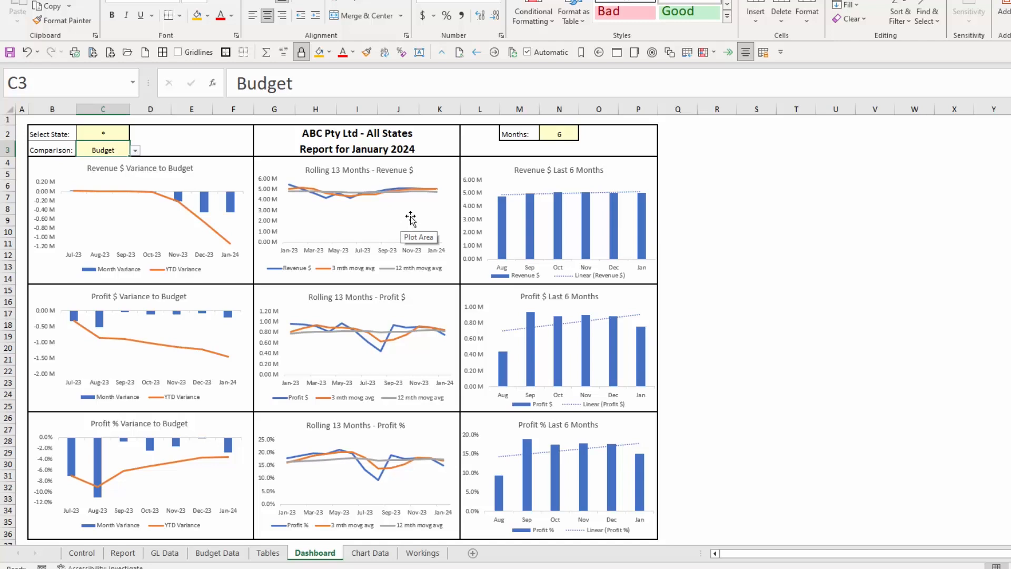
Try the dashboard's Months selector at 9 and return it to 6.
click(136, 218)
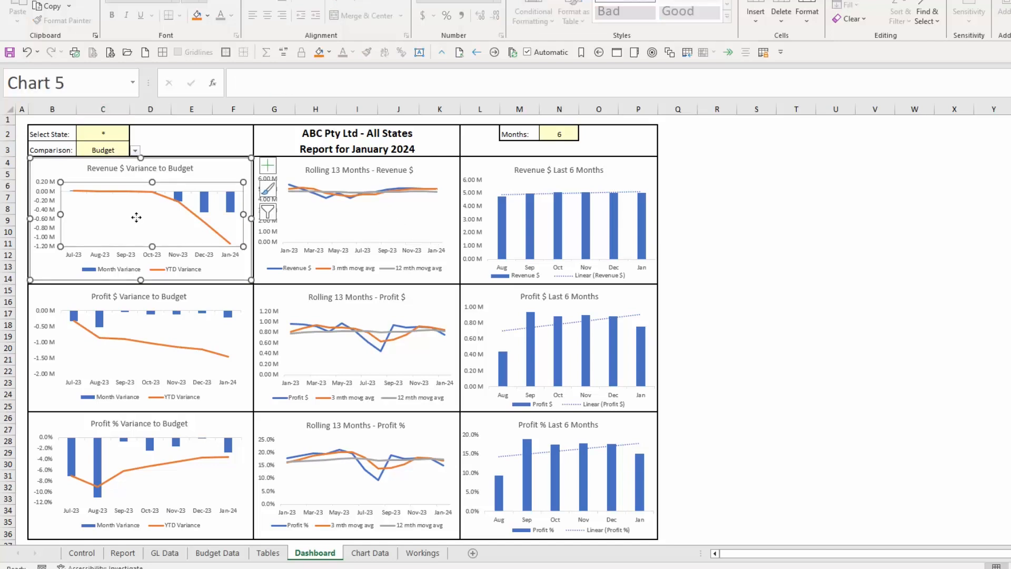
click(617, 139)
click(569, 133)
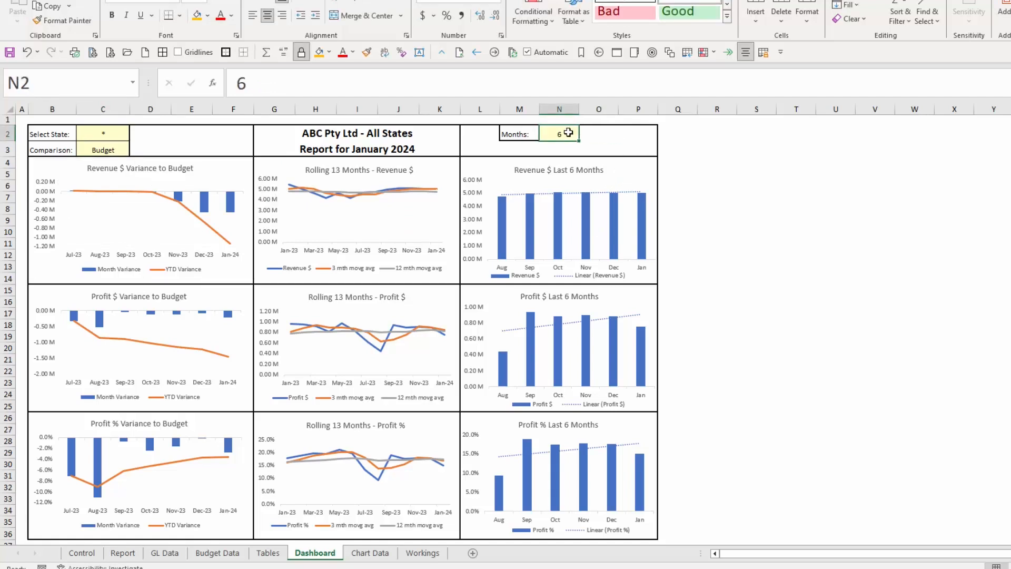
text(9)
key(Return)
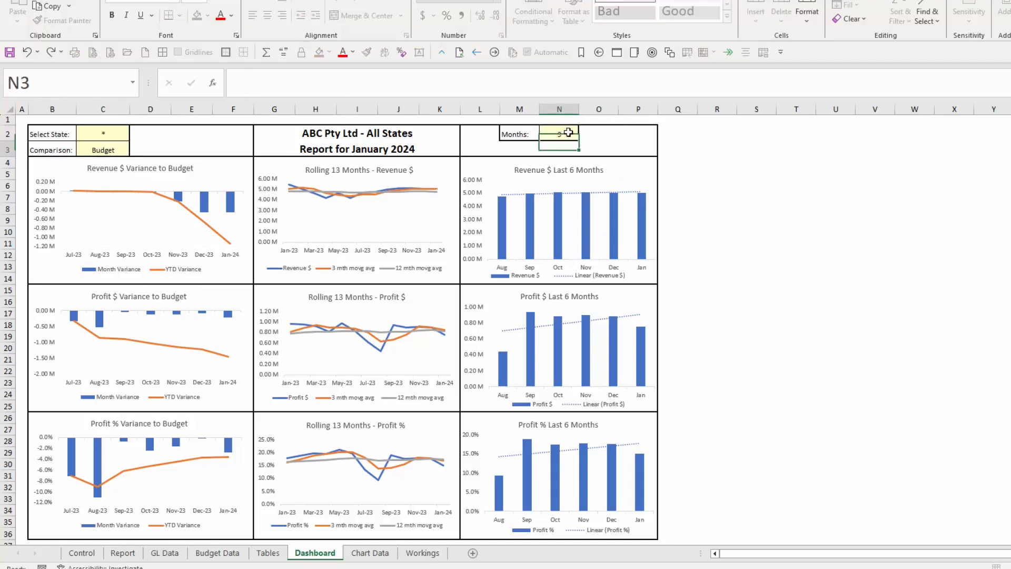
click(567, 132)
text(6)
key(Return)
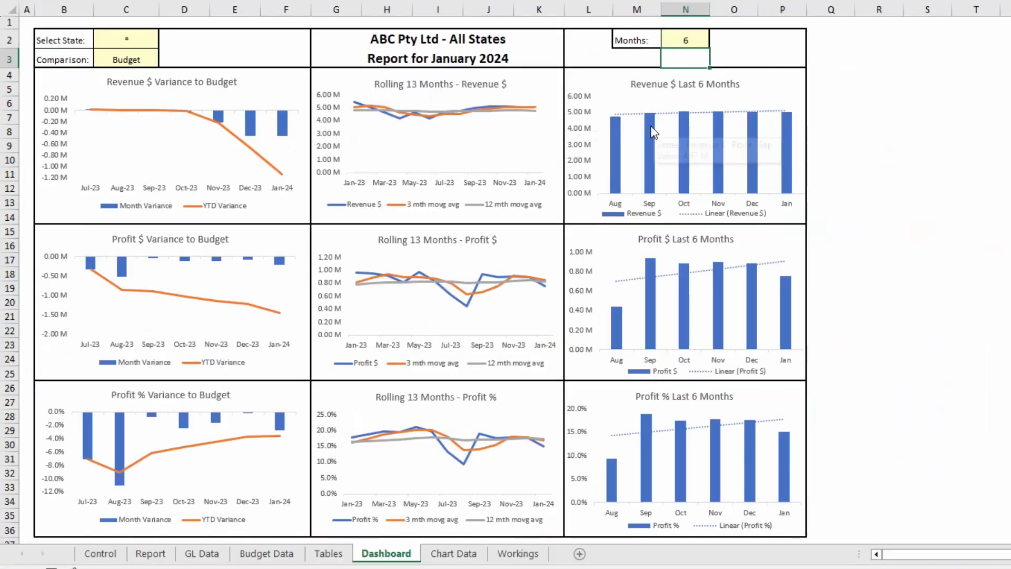
Compare the revenue and profit trend lines with Months set to 9, and restore Months to 6.
mouse_move(817, 164)
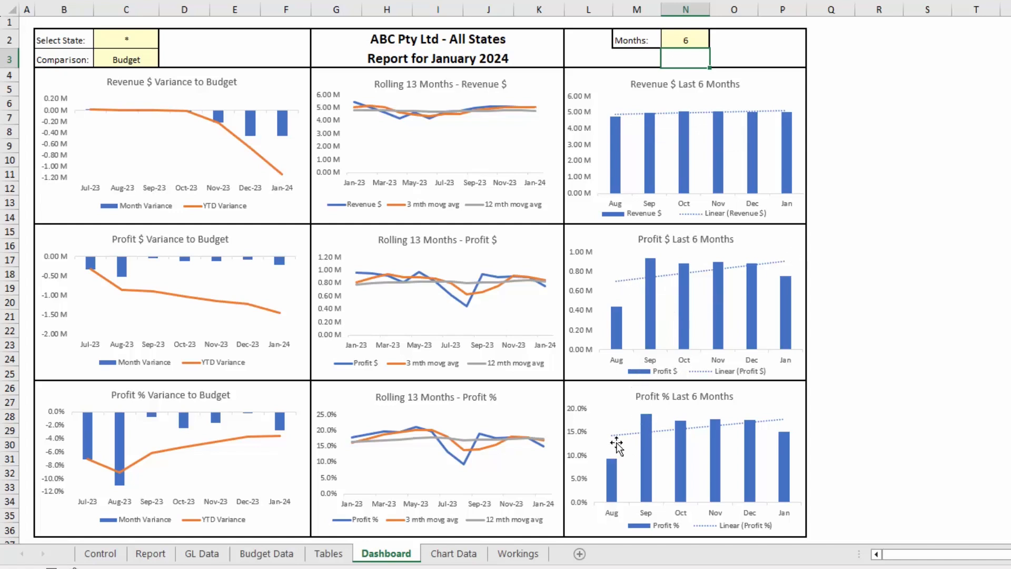
click(681, 45)
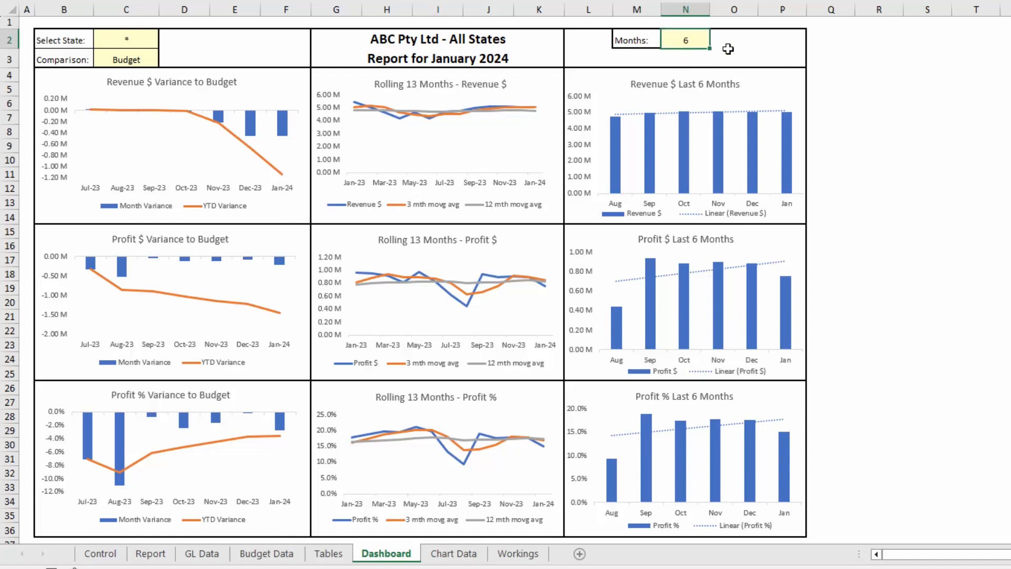
text(9)
key(Return)
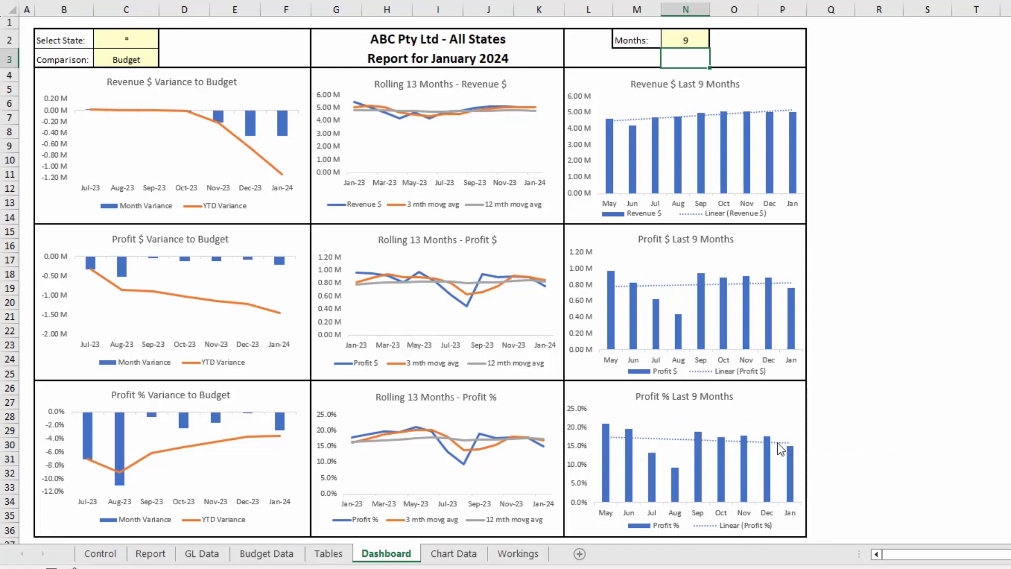
click(684, 38)
text(6)
key(Return)
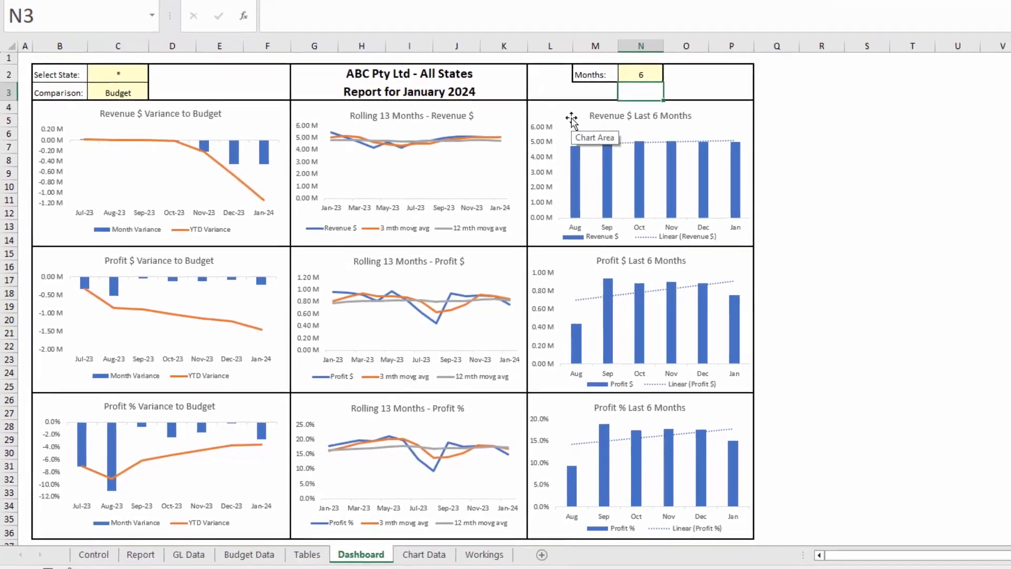
Open the Workings sheet and follow its Formulas link to the full list of cell formulas.
click(518, 554)
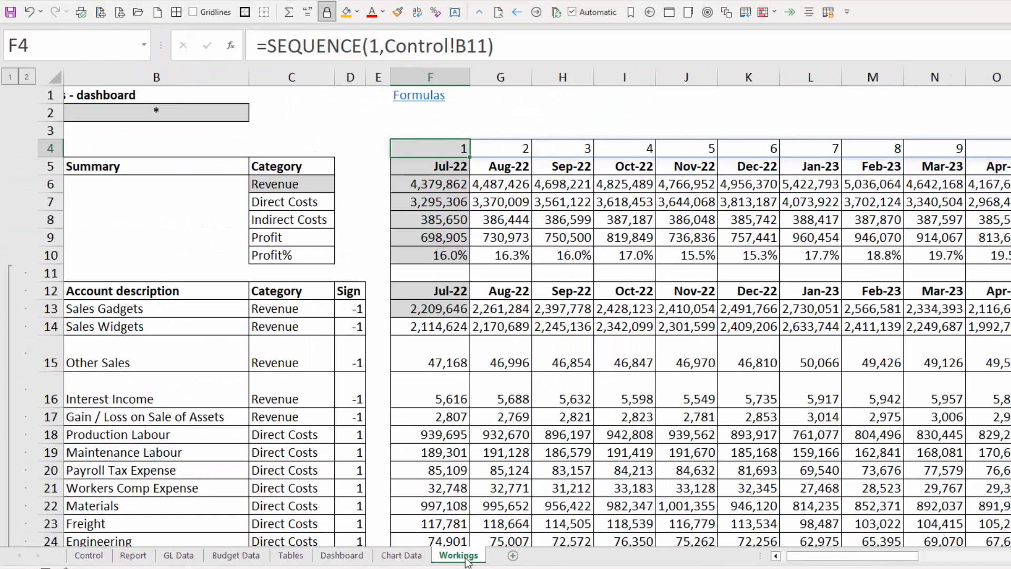
click(776, 556)
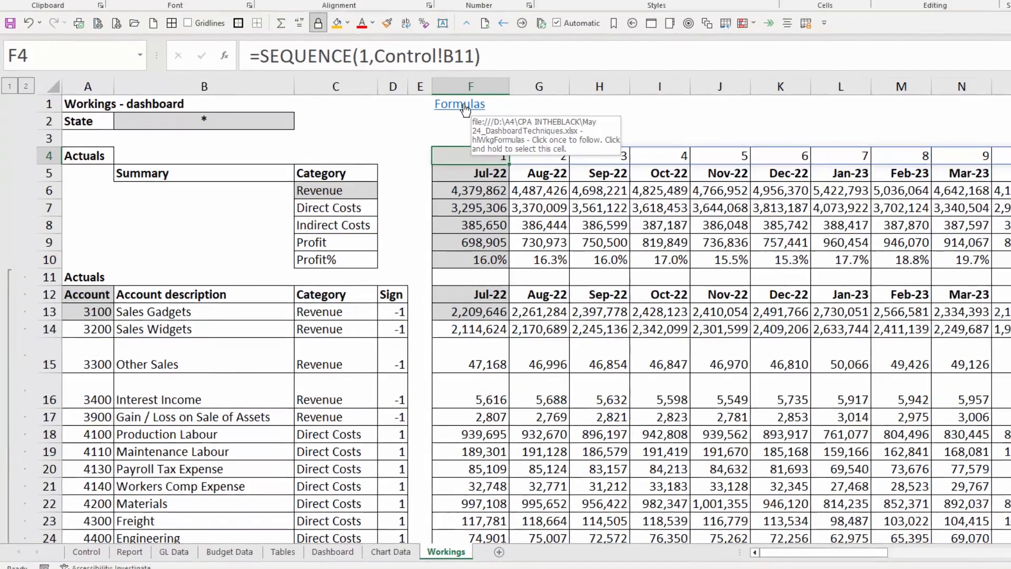
click(478, 100)
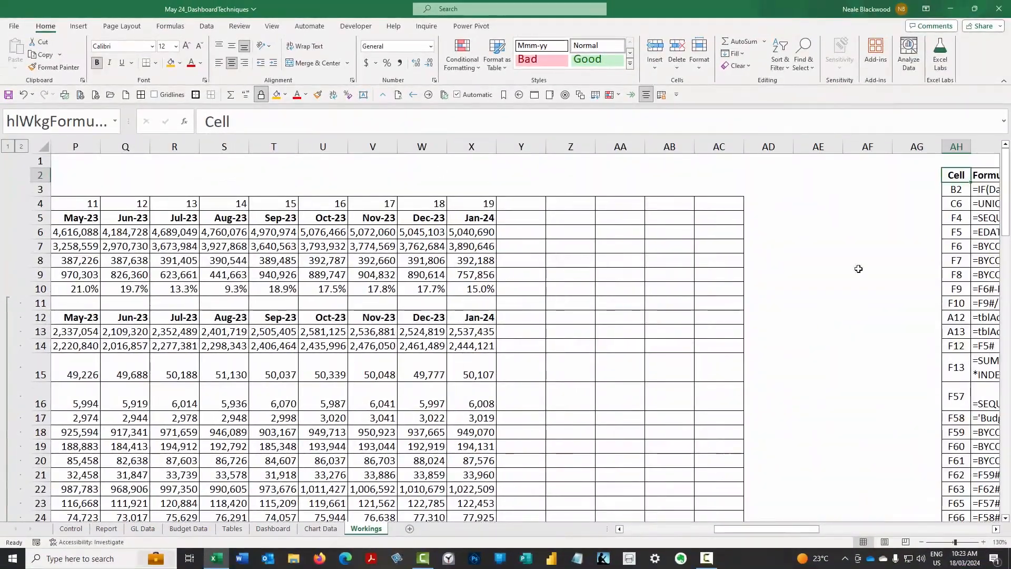
click(997, 530)
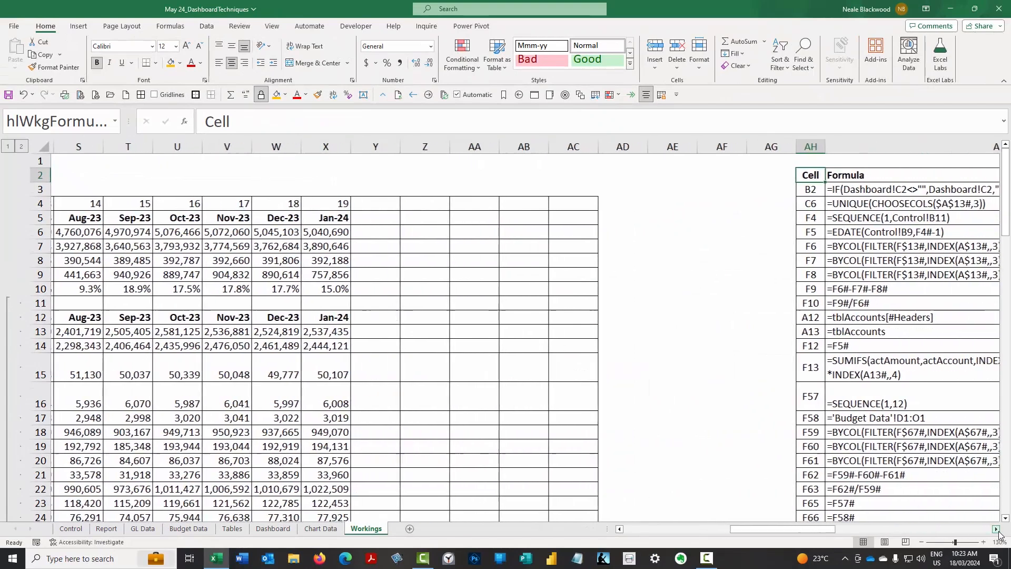
click(998, 530)
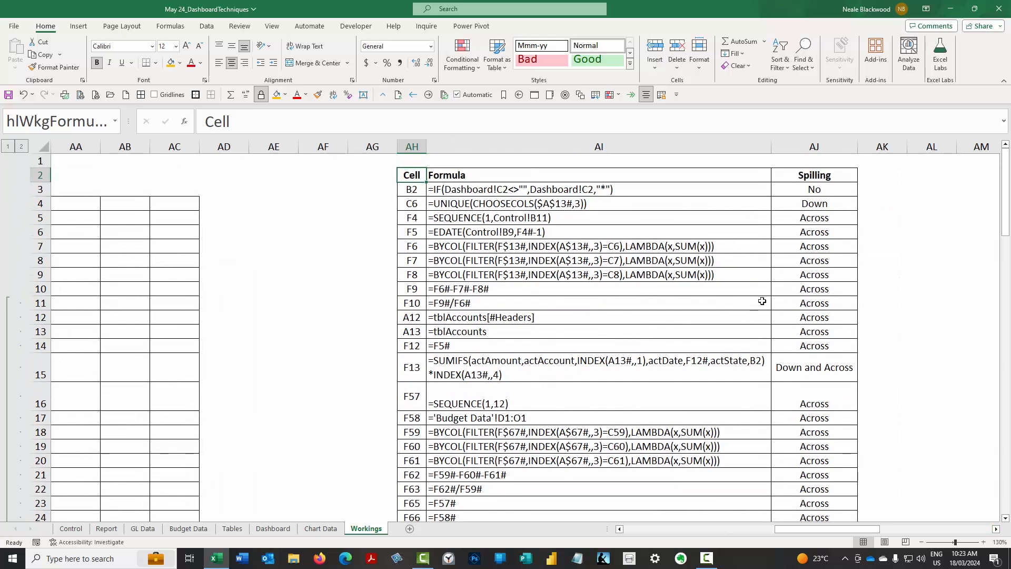
Review the formula list's Spilling entries and the formulas behind its B2 row, and return to cell F4.
click(812, 191)
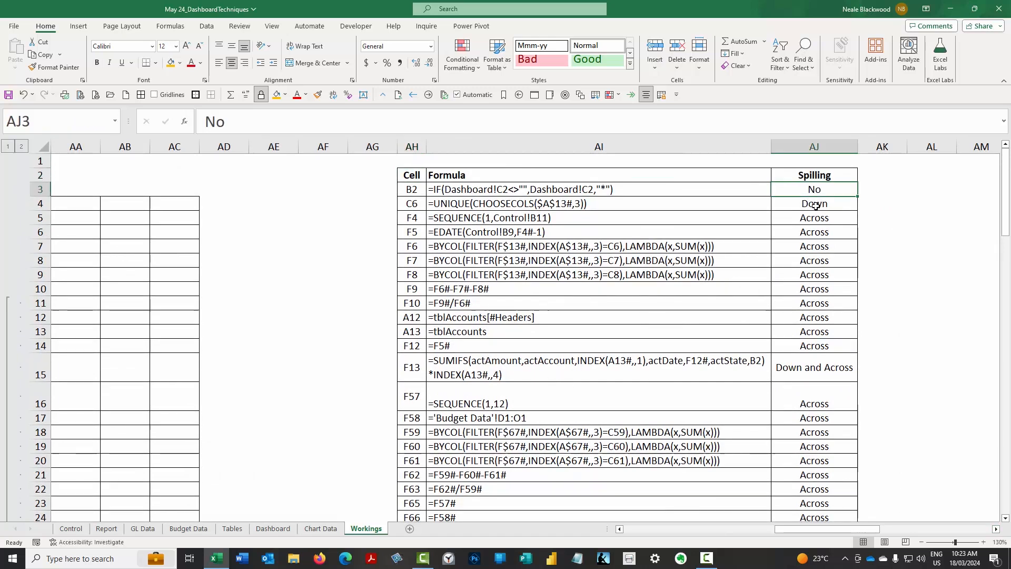
click(815, 205)
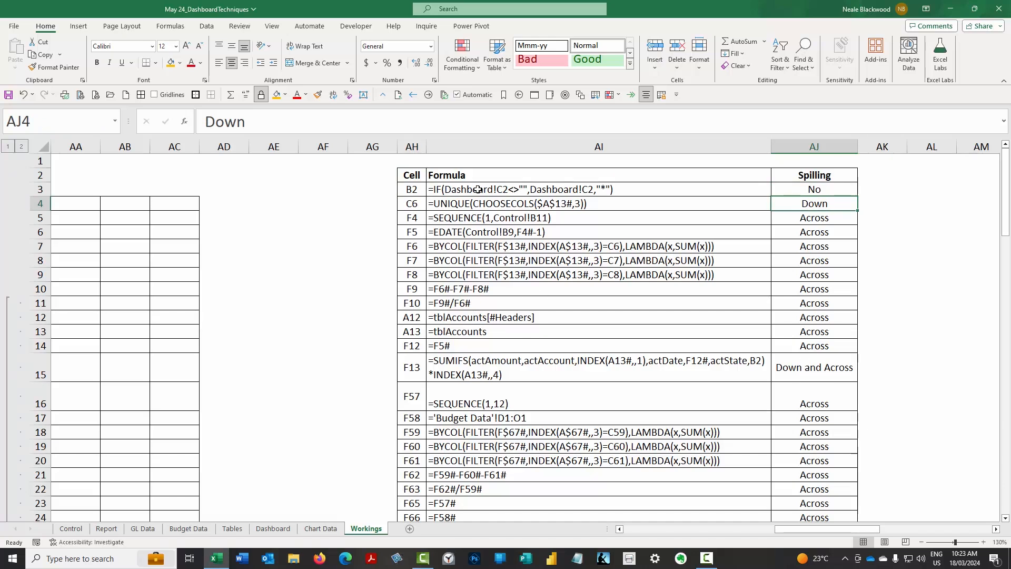
click(548, 191)
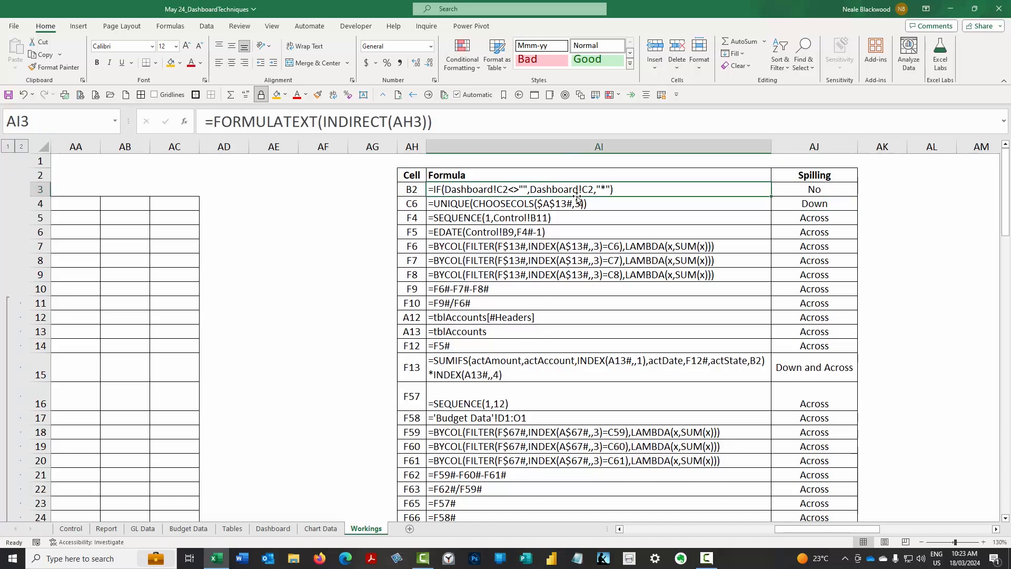
key(Left)
key(Left)
key(Left)
key(Left)
key(Left)
key(Left)
key(Left)
key(Left)
key(Left)
key(Left)
key(Left)
key(Left)
key(Left)
key(Left)
key(Left)
key(Left)
key(Left)
key(Left)
key(Left)
key(Left)
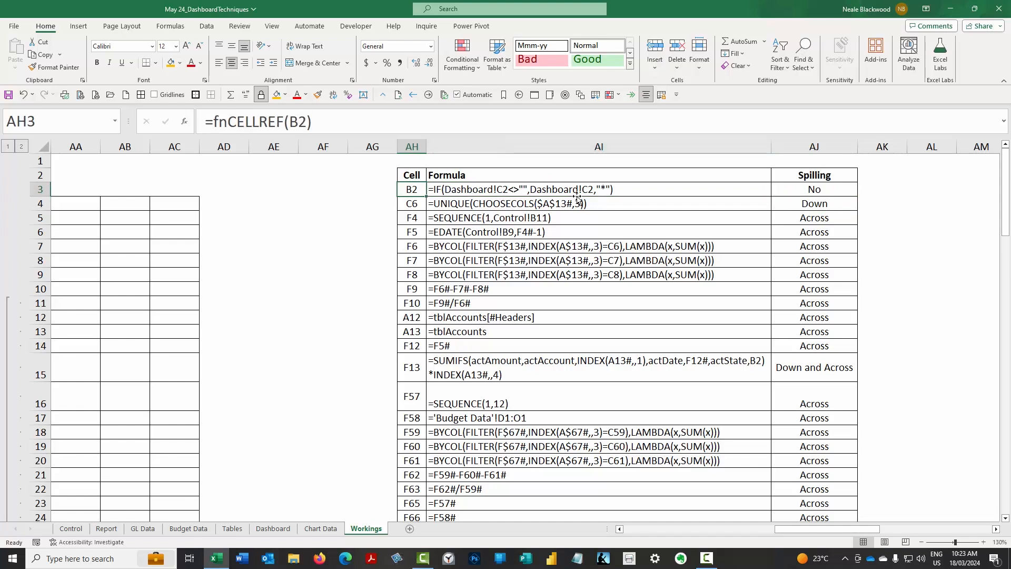
key(Down)
key(ctrl+Right)
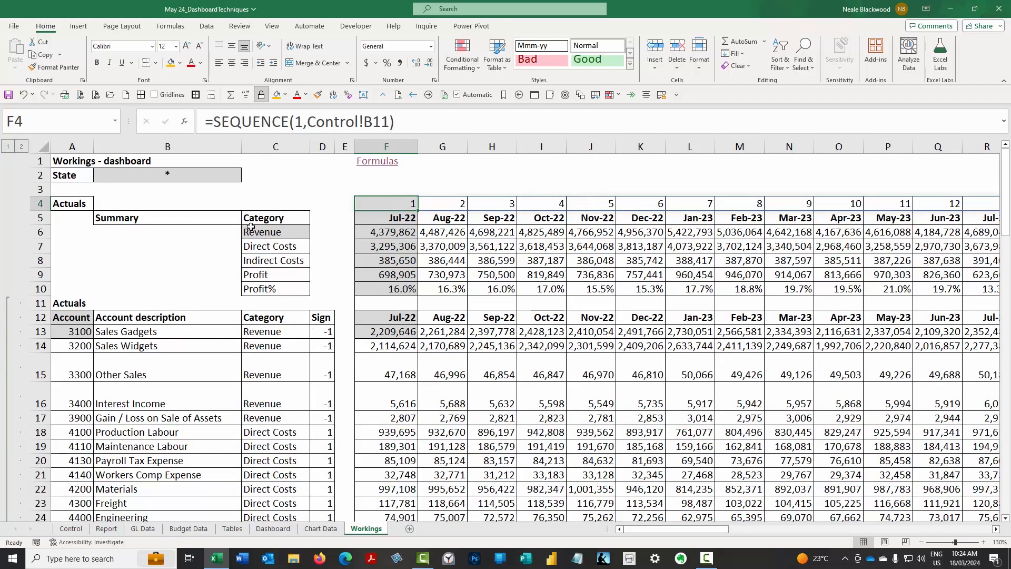
Examine the Actuals layout on Workings: summary rows 5 to 10, account header row 12, cell F12 and month number row 4.
drag(40, 218, 41, 289)
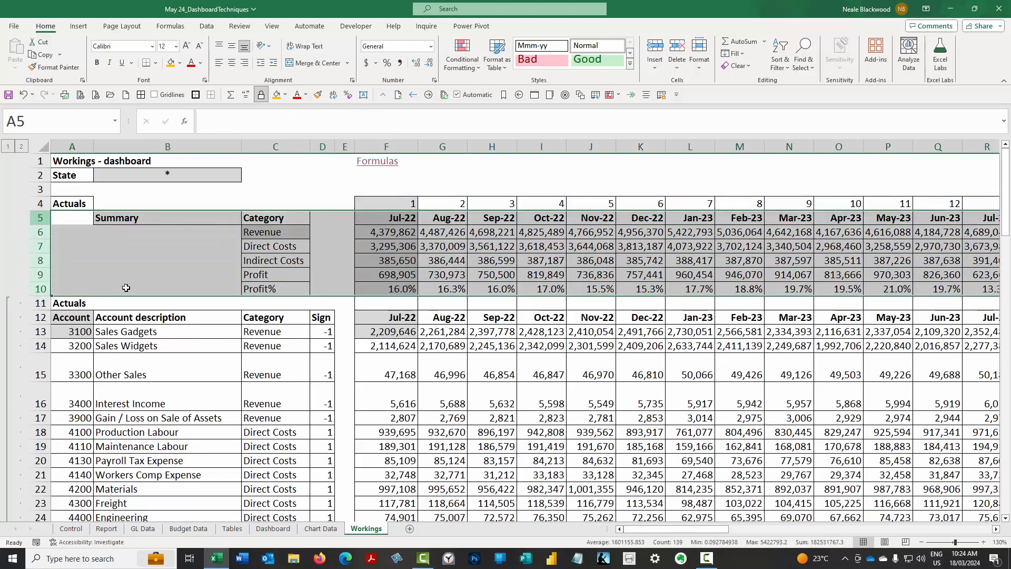
click(41, 317)
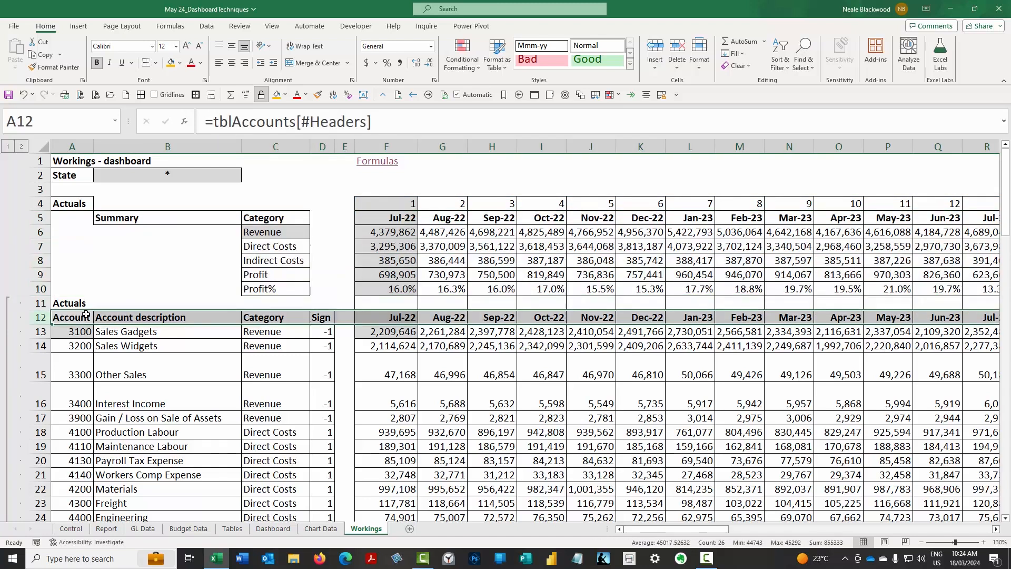
click(396, 323)
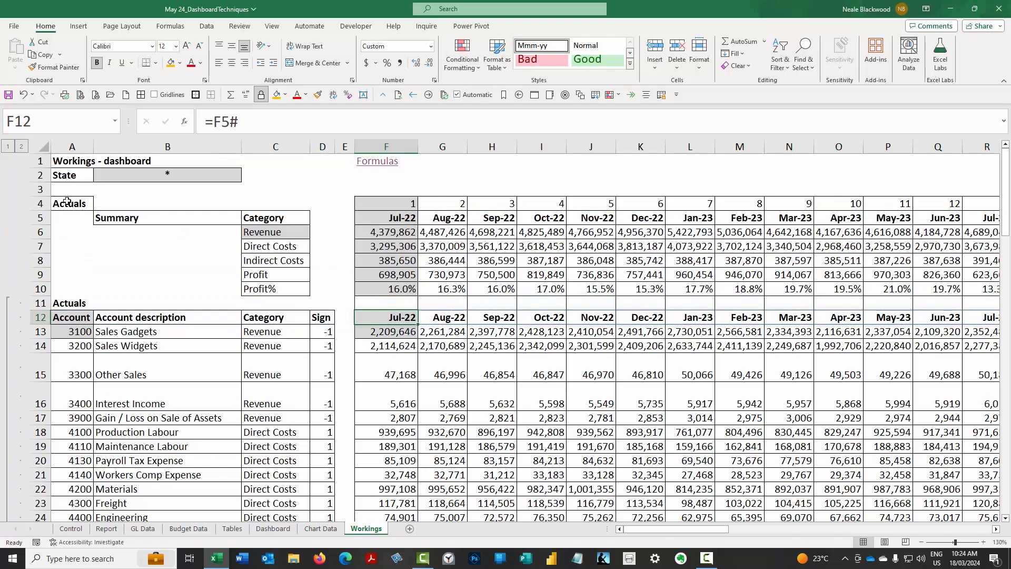
click(40, 203)
Examine the Budget layout on Workings, covering summary rows 57 to 63 and the account block starting at row 65.
scroll(278, 283, down, 17)
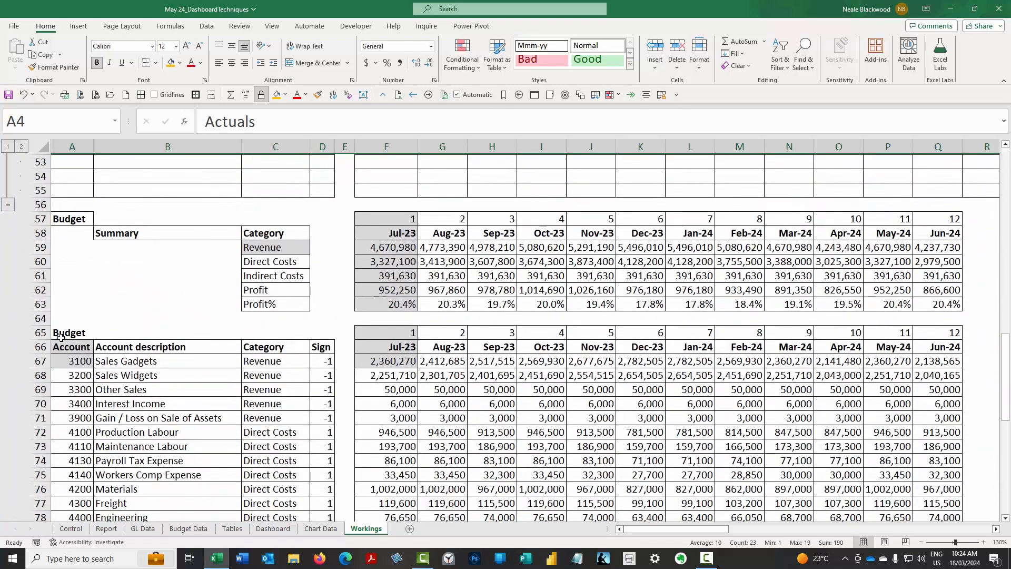
click(41, 332)
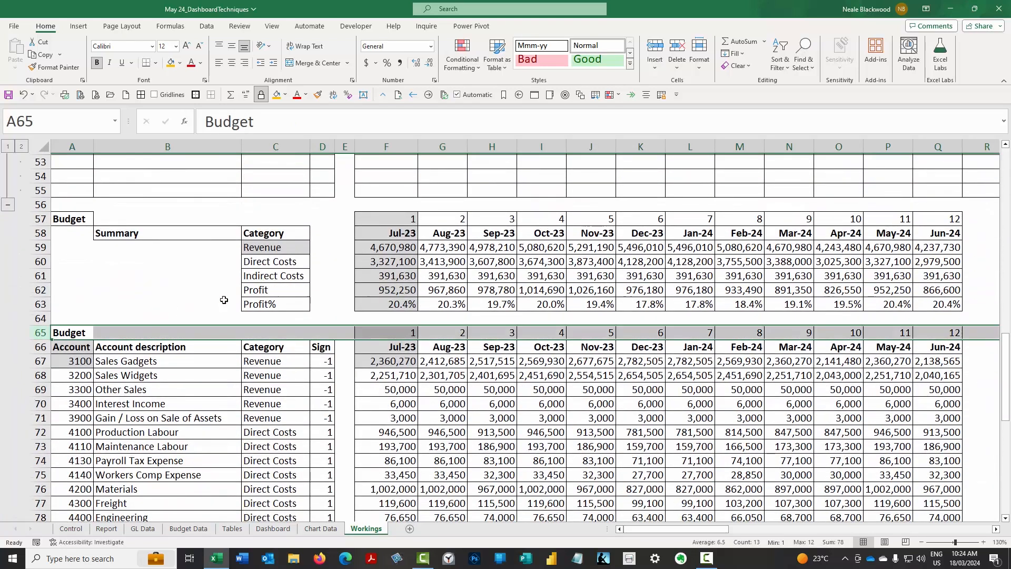
click(40, 219)
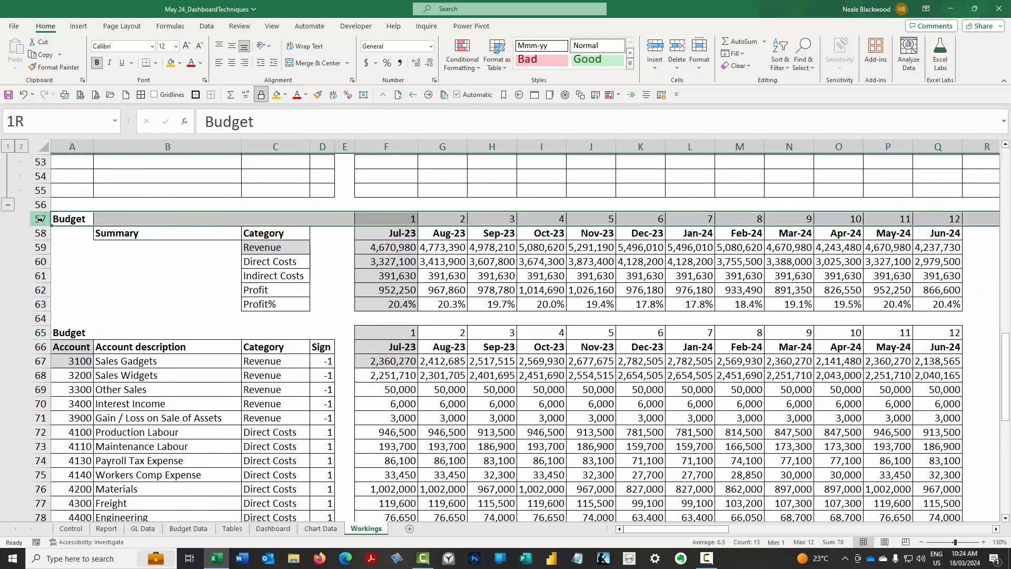
drag(40, 219, 41, 304)
click(40, 332)
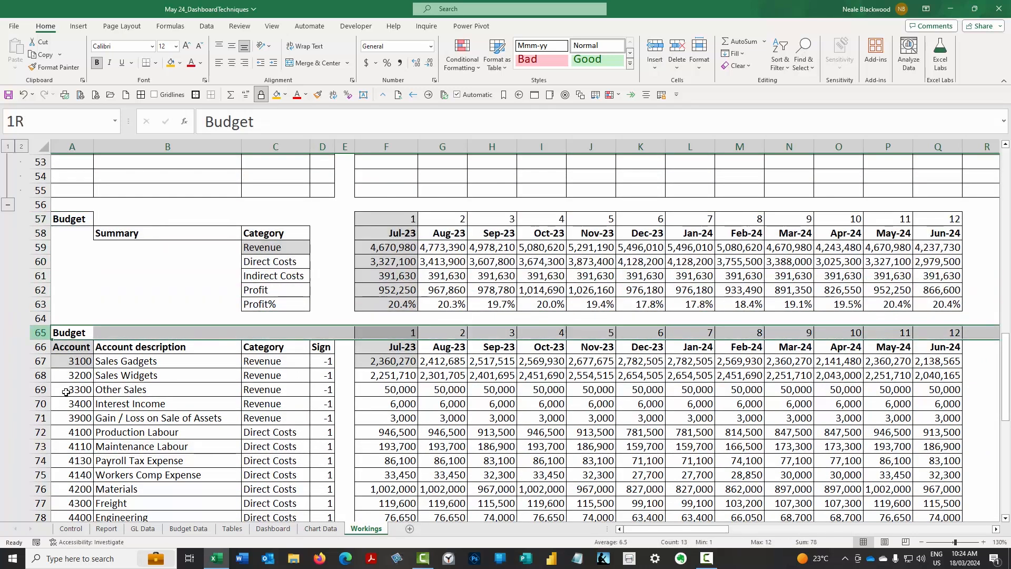
drag(66, 391, 65, 404)
click(349, 253)
Inspect the SEQUENCE formula in F4 with its Control!B11 argument, and follow the spilled month numbers to the end of row 4.
scroll(427, 292, up, 11)
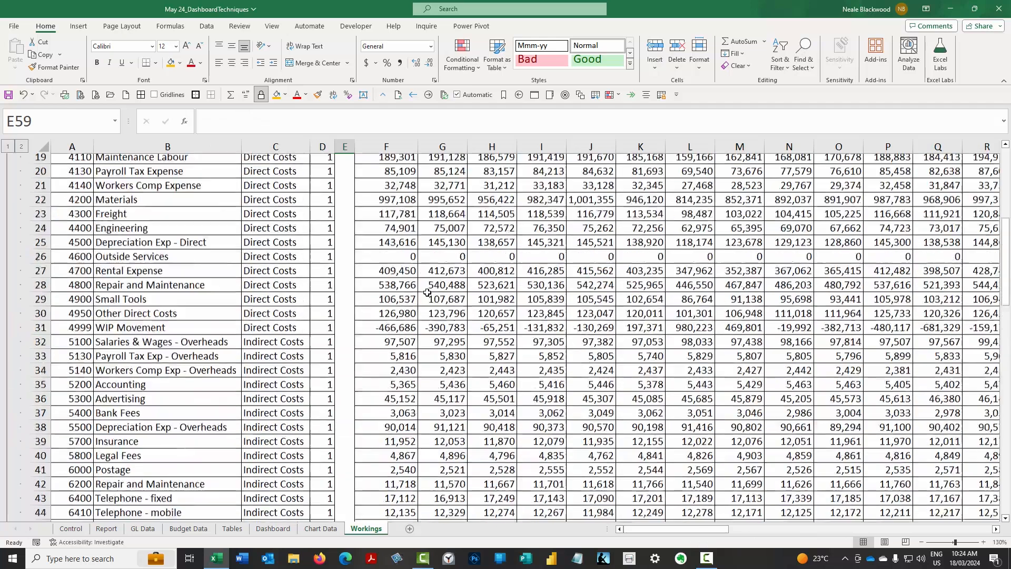
scroll(427, 293, up, 6)
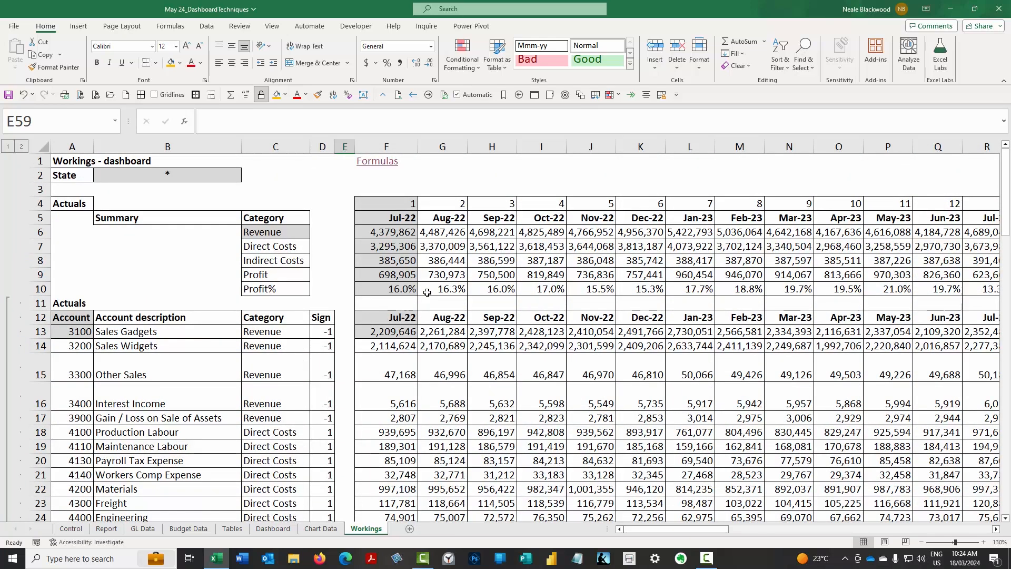
click(396, 204)
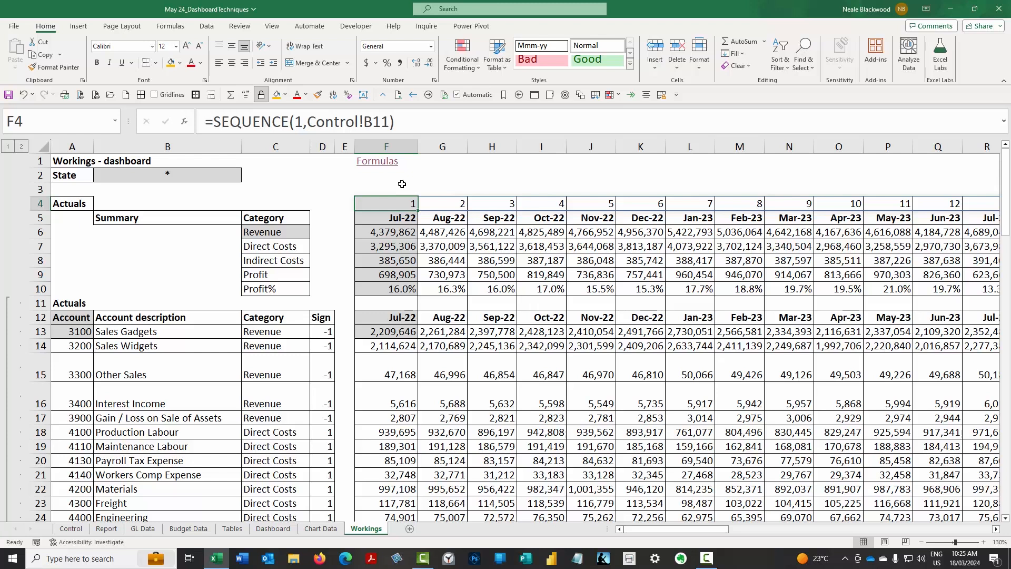
drag(307, 119, 389, 122)
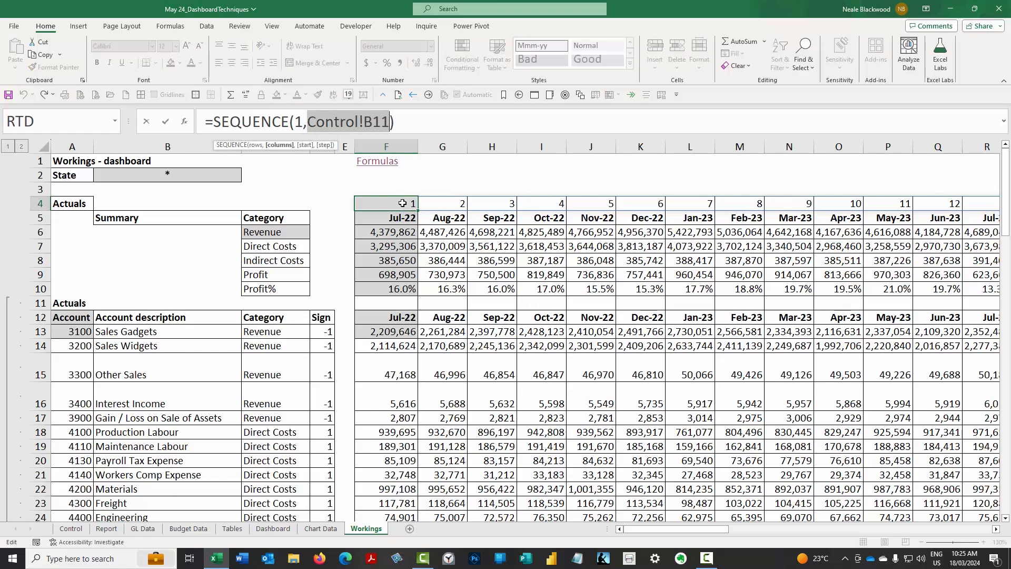
key(Escape)
key(Right)
key(Right)
key(Right)
key(Right)
key(Right)
key(Right)
key(Right)
key(Right)
key(Right)
key(Right)
key(Right)
key(Right)
key(Right)
key(Right)
key(Right)
key(Right)
key(Right)
key(Right)
key(Right)
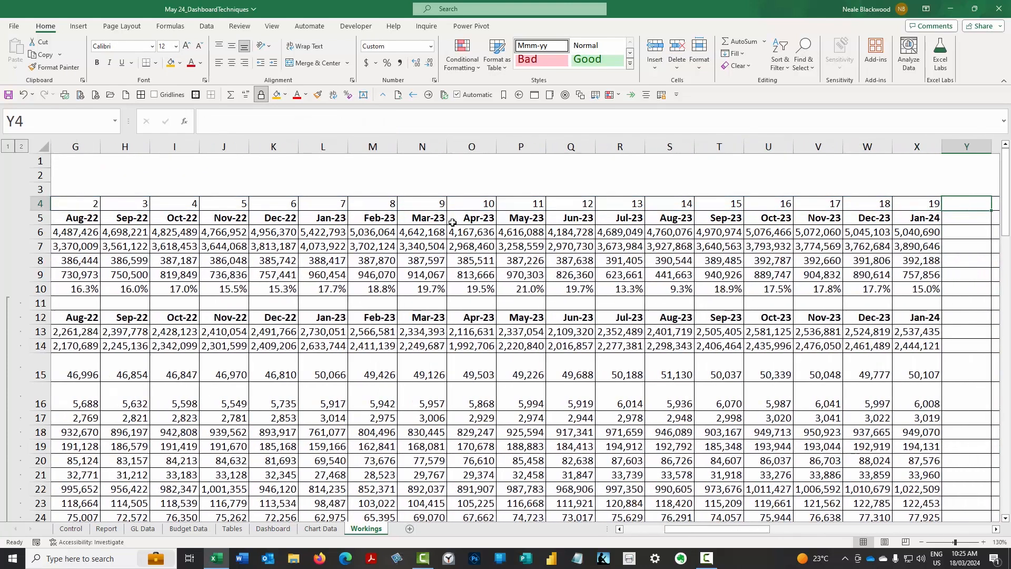
Inspect the EDATE formula in F5, highlight its F4# spill reference, and leave the formula unedited.
key(Left)
key(Left)
key(Left)
key(Left)
key(Left)
key(Left)
key(Left)
key(Left)
key(Left)
key(Left)
key(Left)
key(Left)
key(Left)
key(Left)
key(ctrl+Left)
key(Down)
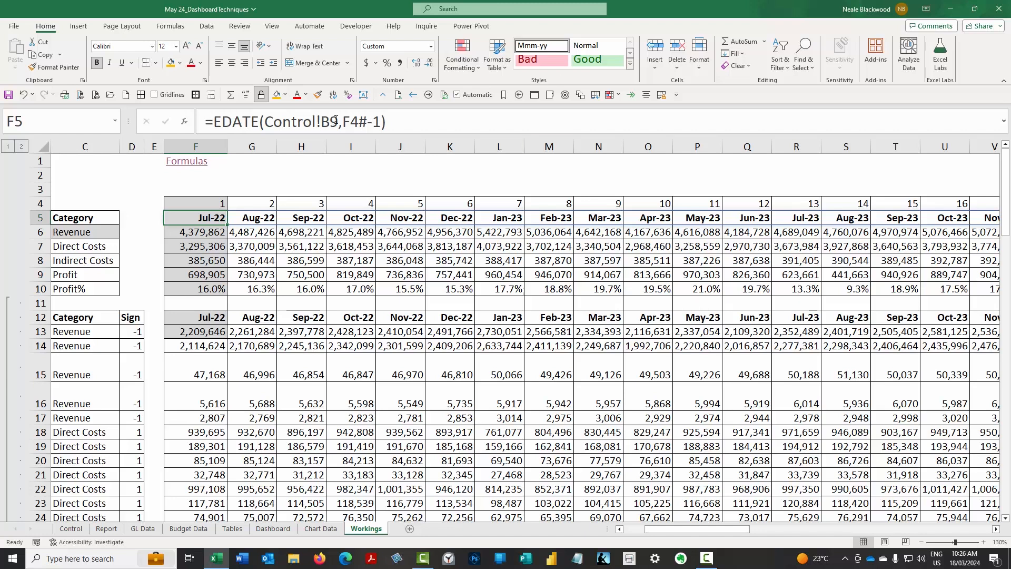
drag(343, 121, 367, 122)
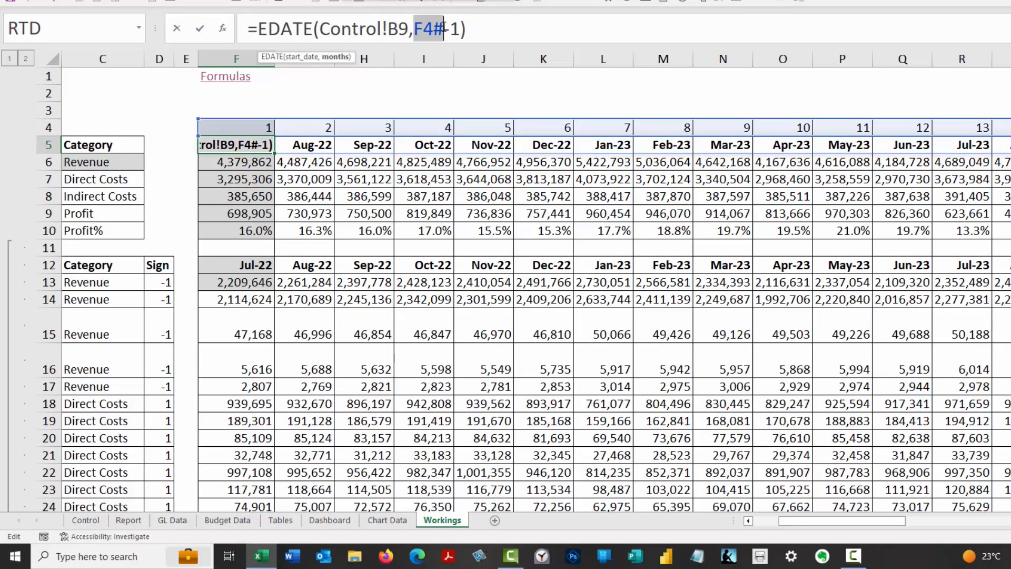
click(178, 29)
click(261, 129)
click(258, 143)
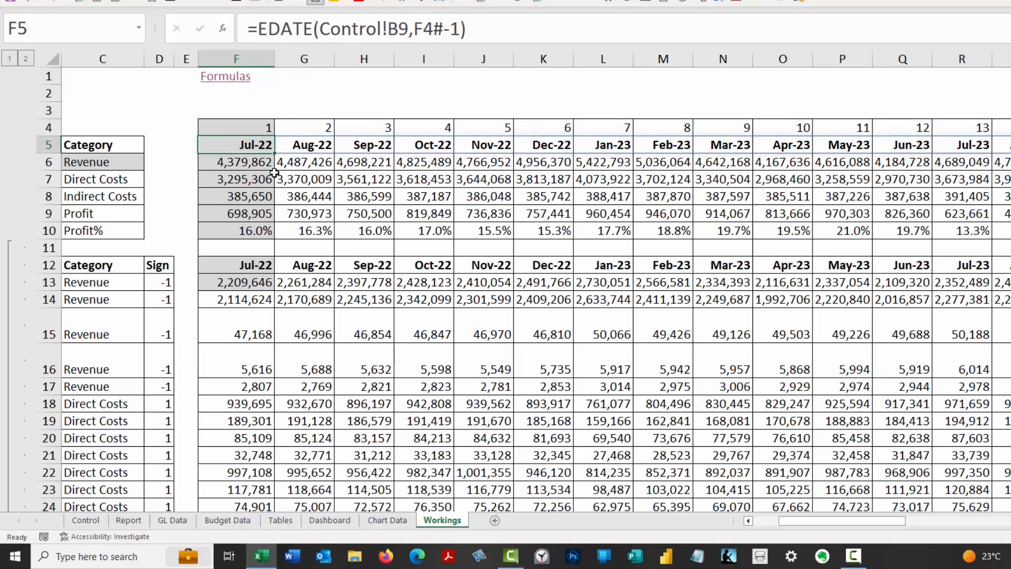
Recheck the first month number and date in F4 and F5, and look across row 5 to the account columns and back.
key(Left)
key(Left)
key(Left)
key(Right)
key(Right)
key(Right)
click(260, 132)
click(258, 143)
key(Left)
key(Left)
key(Left)
key(Right)
key(Right)
key(Right)
key(Left)
key(Left)
key(Left)
key(Left)
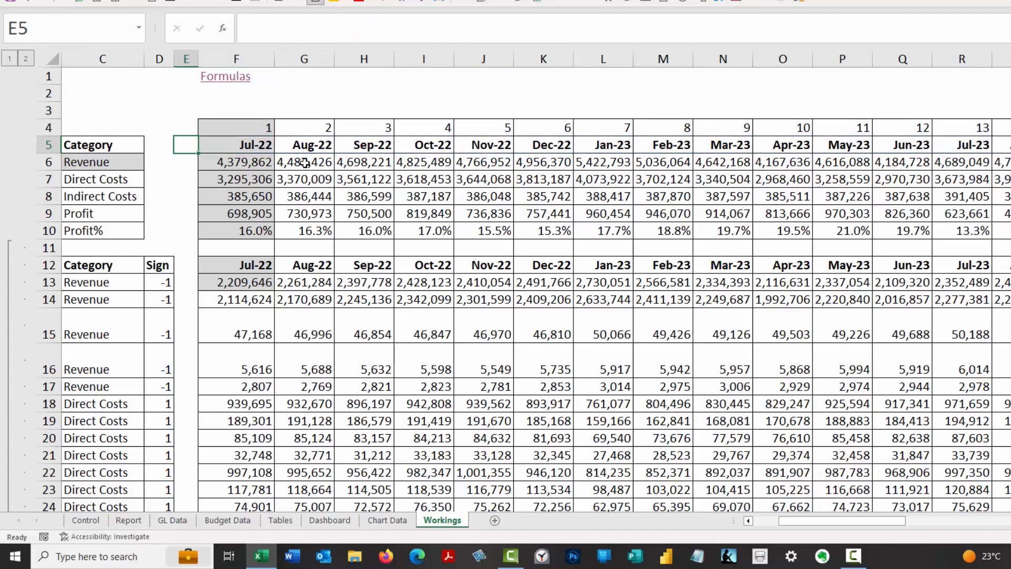
key(Left)
key(Right)
key(Right)
key(Right)
key(Right)
key(Right)
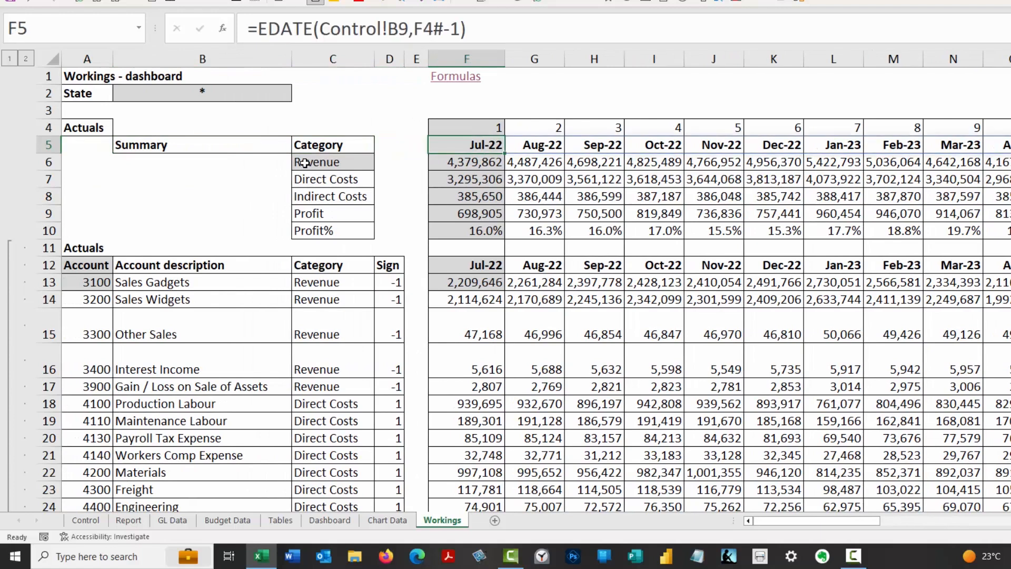
Inspect the BYCOL formulas for Revenue, Direct Costs and Indirect Costs in F6, F7 and F8.
key(Down)
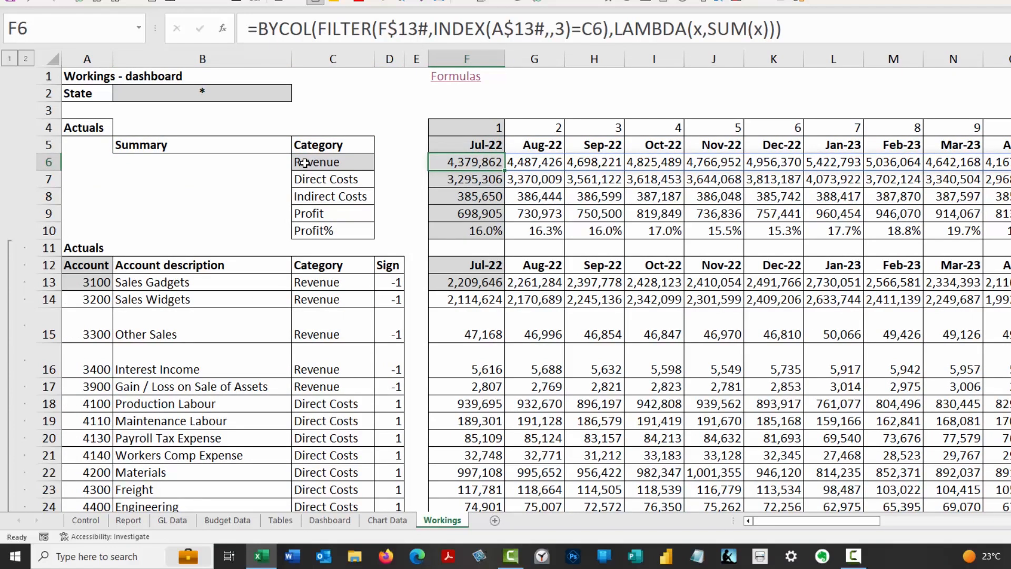
key(Down)
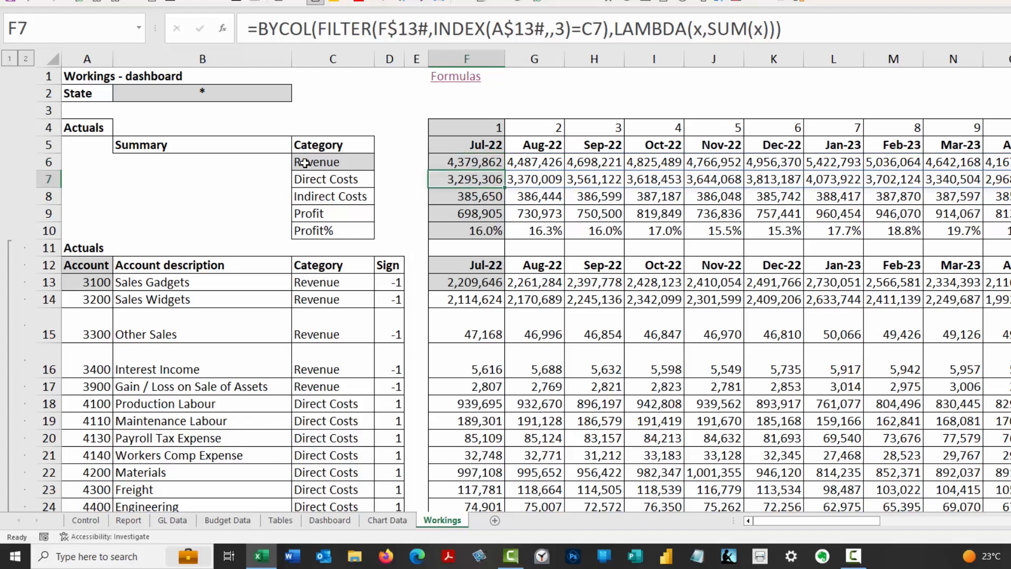
key(Down)
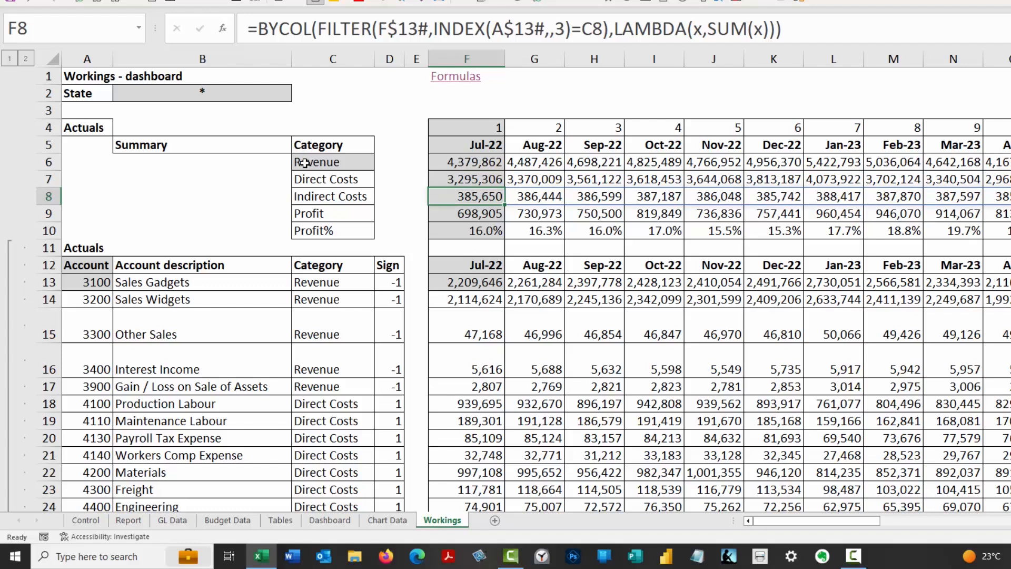
Inspect the Profit and Profit% formulas in F9 and F10, showing their spill references and leaving both formulas unchanged.
key(Down)
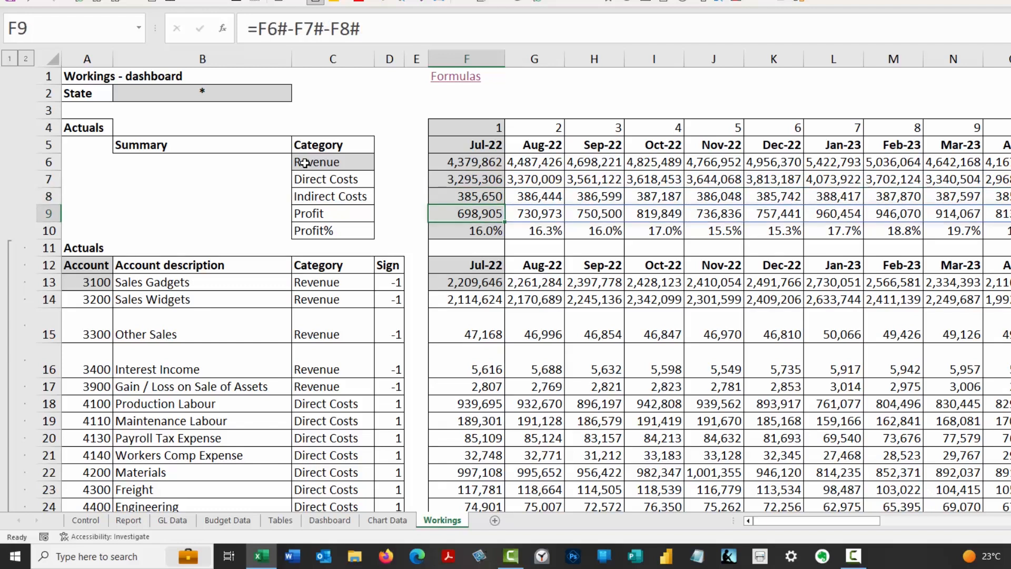
click(417, 28)
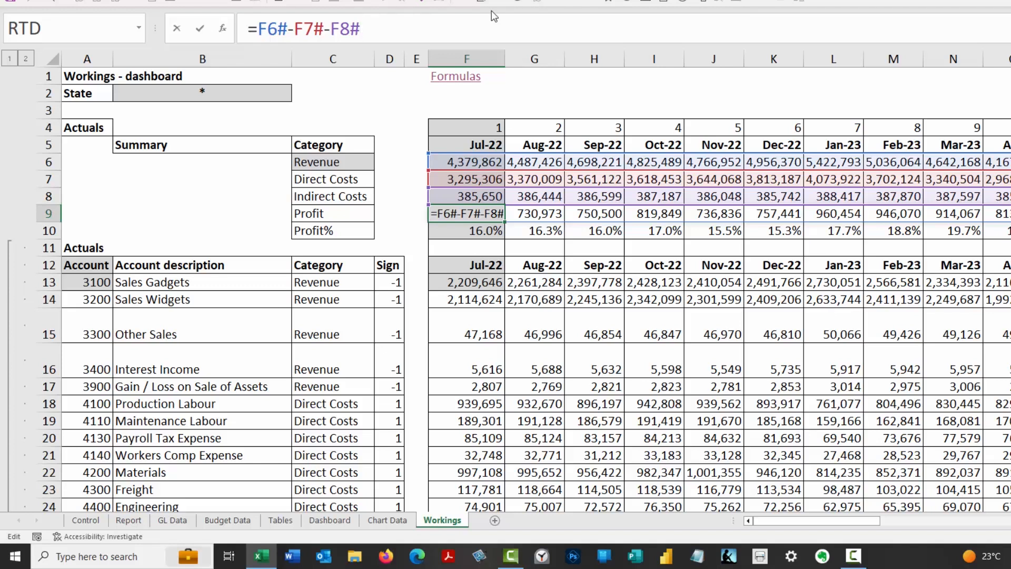
key(Return)
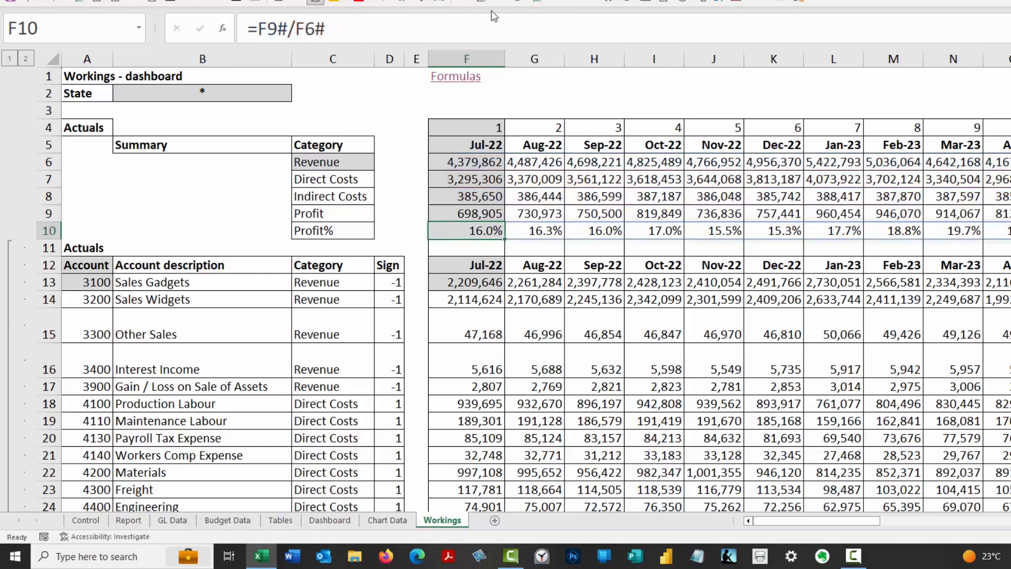
click(476, 23)
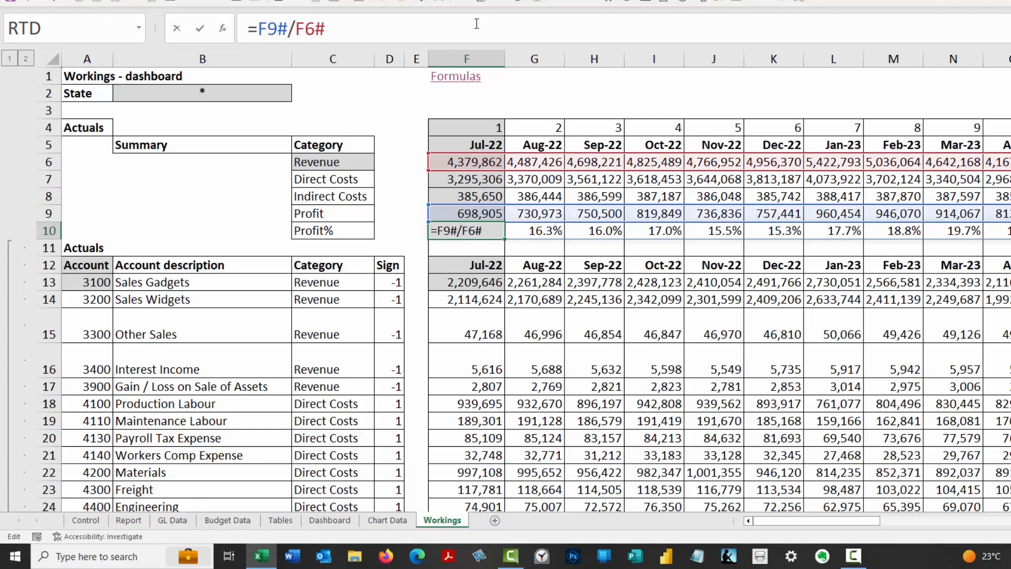
key(Return)
Inspect the date header formula in F12 and the tblAccounts formulas in A12 and A13 that fill the account block.
key(Return)
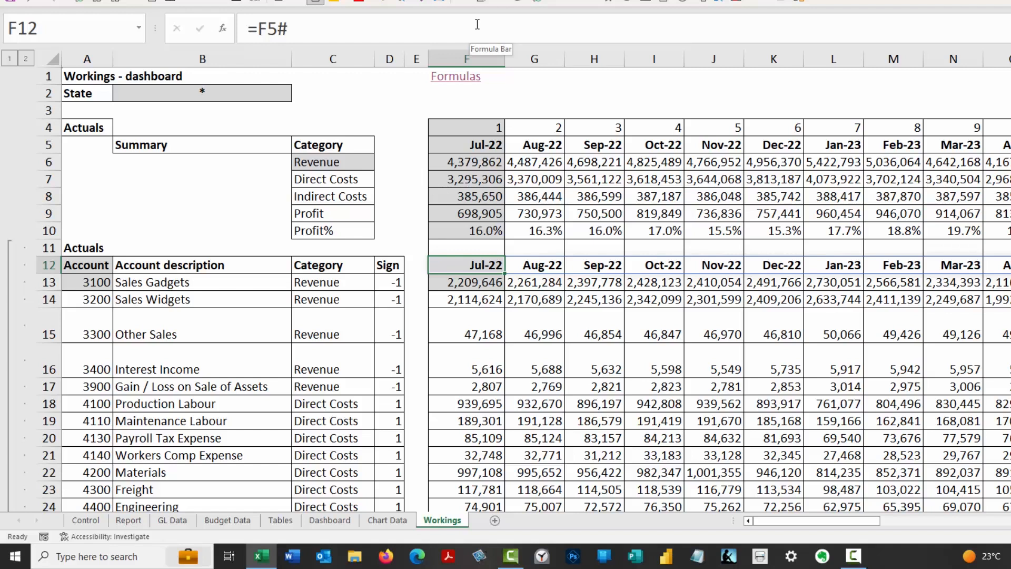
key(Left)
key(Left)
key(Left)
key(Left)
key(Left)
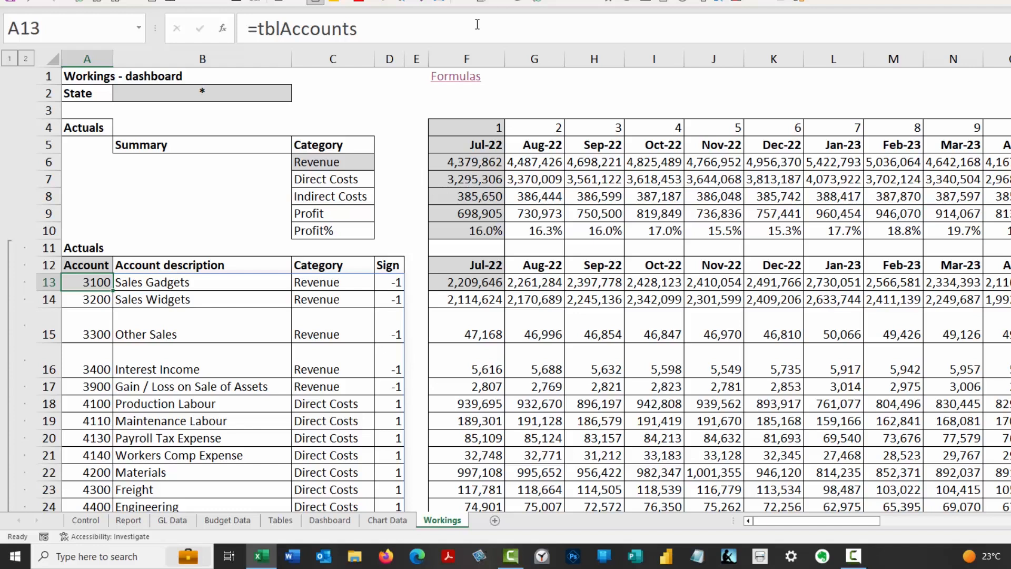
key(Up)
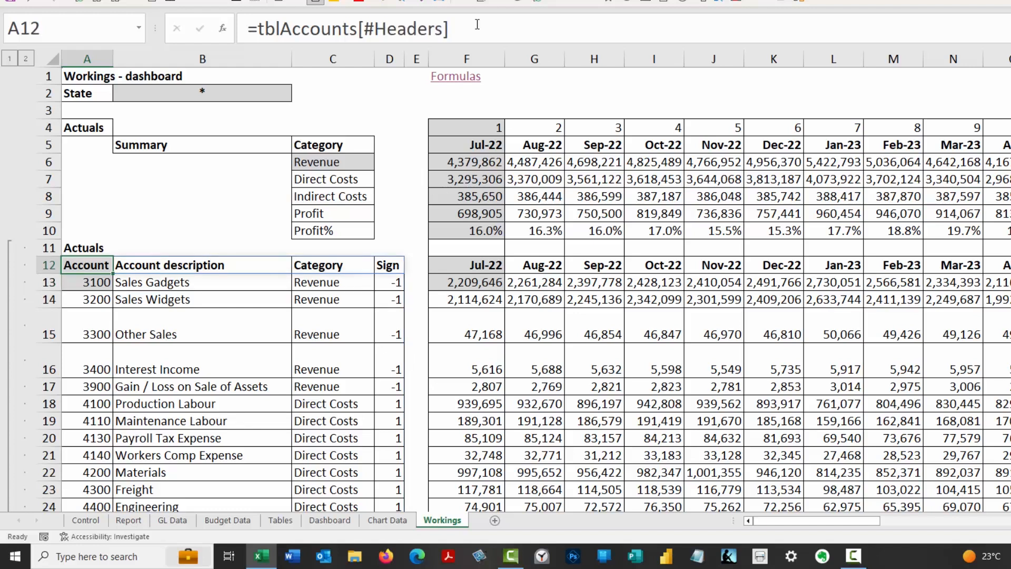
key(Down)
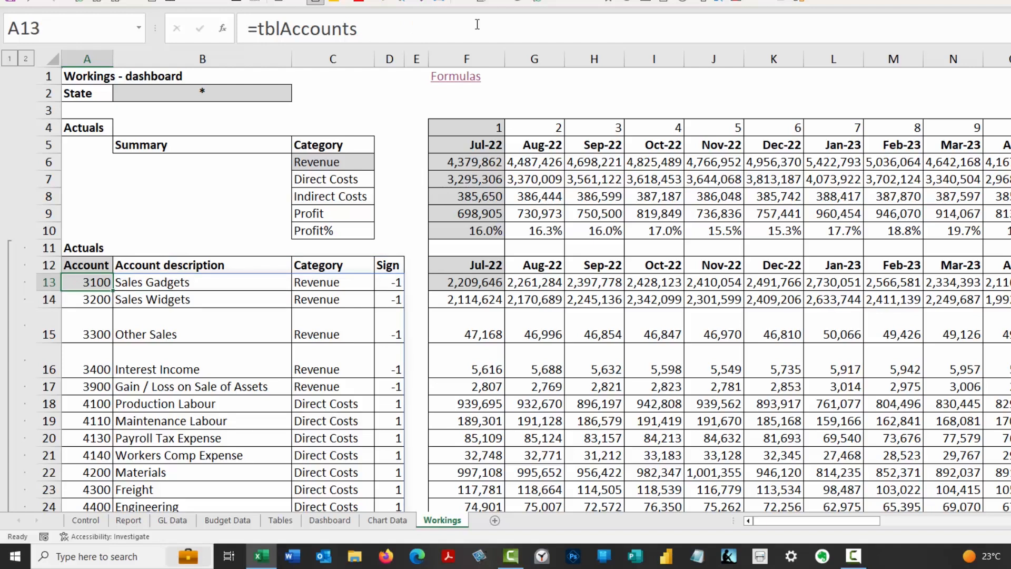
Inspect the SUMIFS formula in F13, highlight its actAmount argument, and leave the formula unedited.
key(Right)
key(Right)
key(Right)
key(Right)
key(Right)
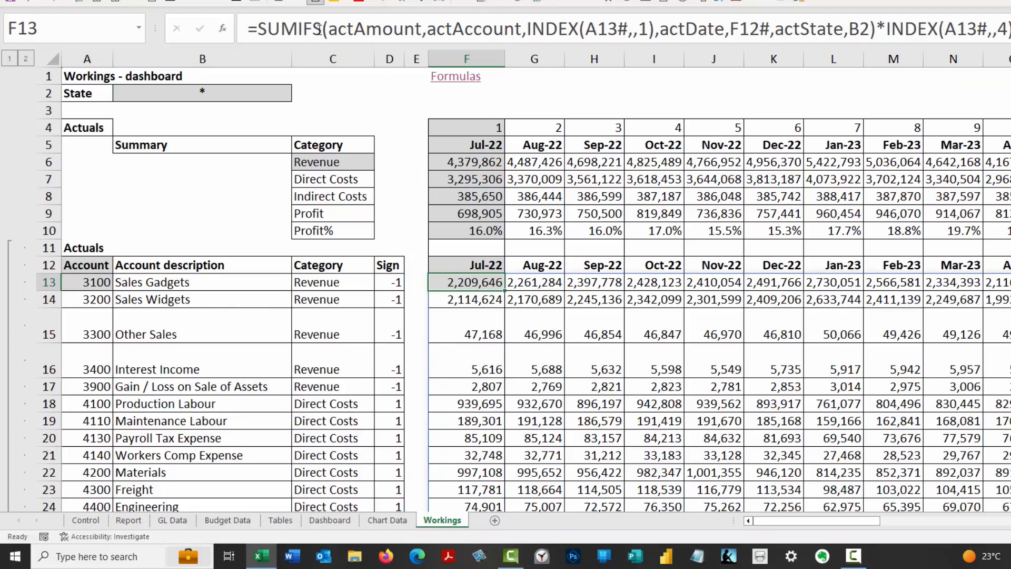
drag(327, 29, 421, 33)
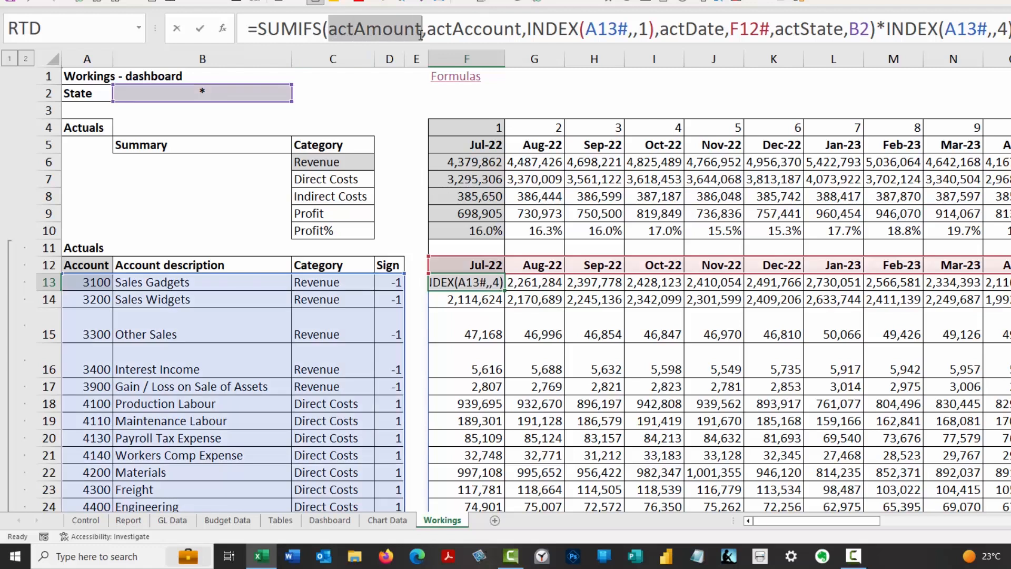
drag(331, 27, 423, 27)
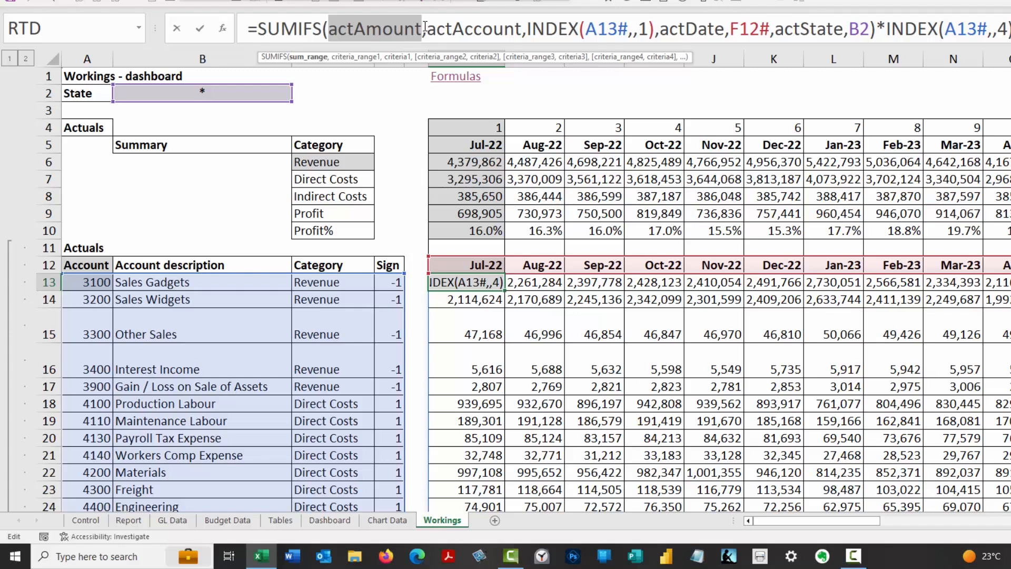
key(Escape)
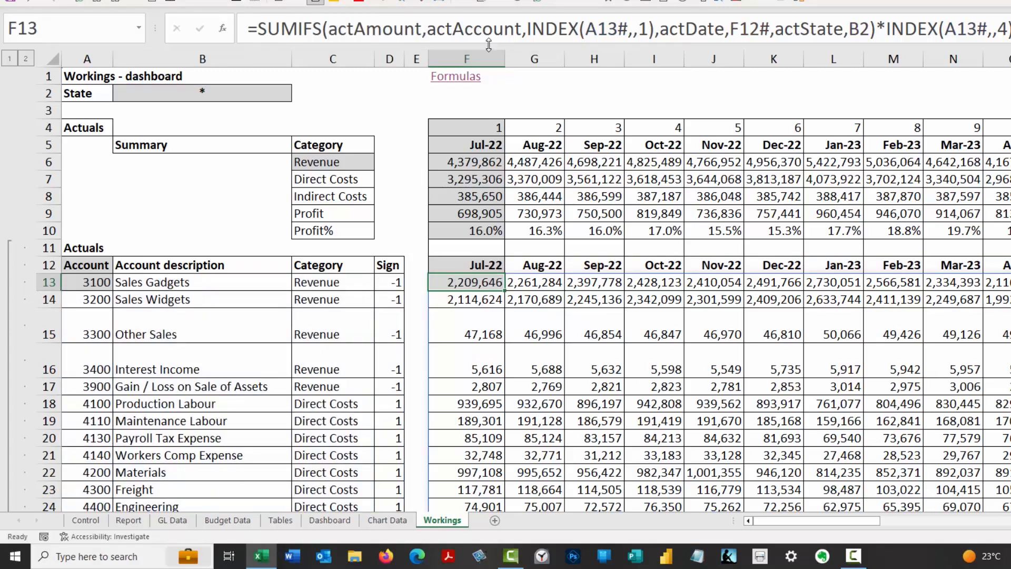
On the Tables sheet, look up the actAmount range name and its reference in the range name list.
click(281, 520)
click(764, 135)
click(765, 212)
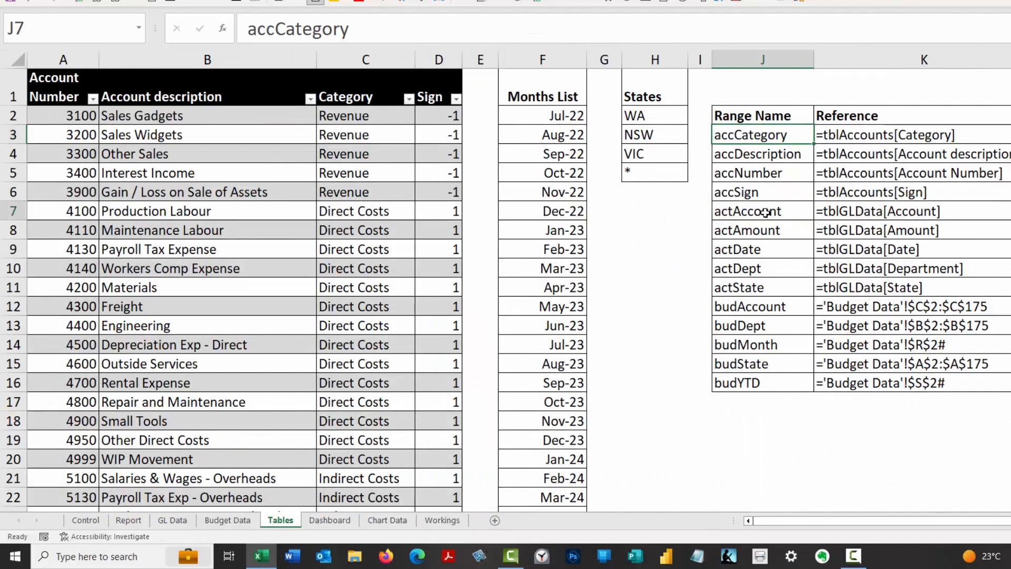
drag(766, 231, 869, 228)
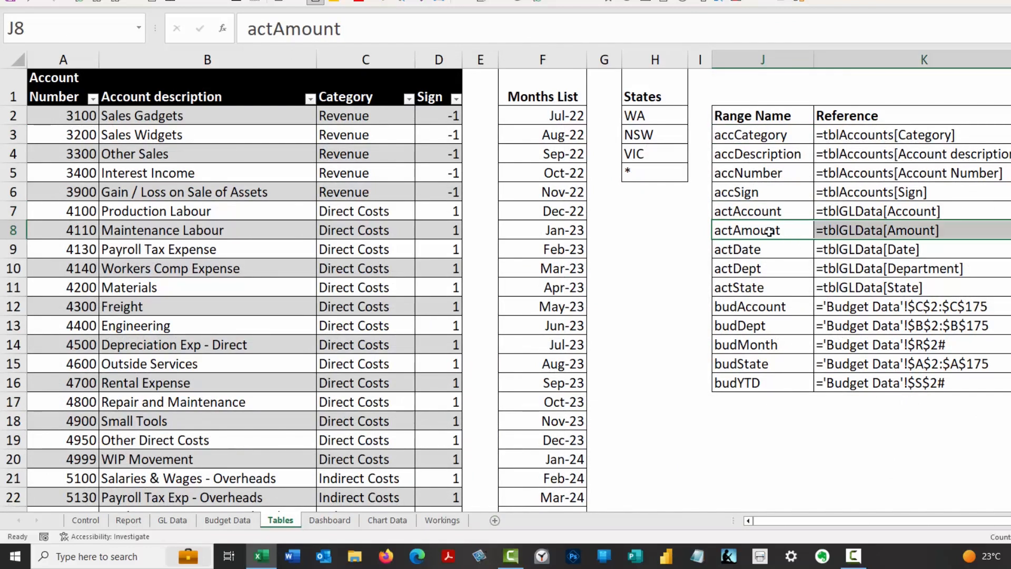
click(830, 230)
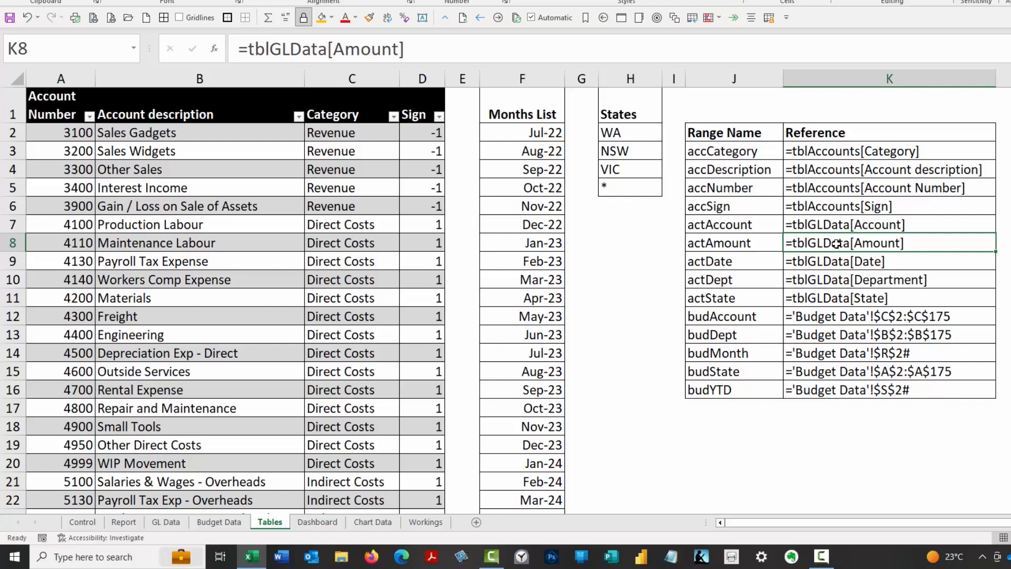
click(752, 242)
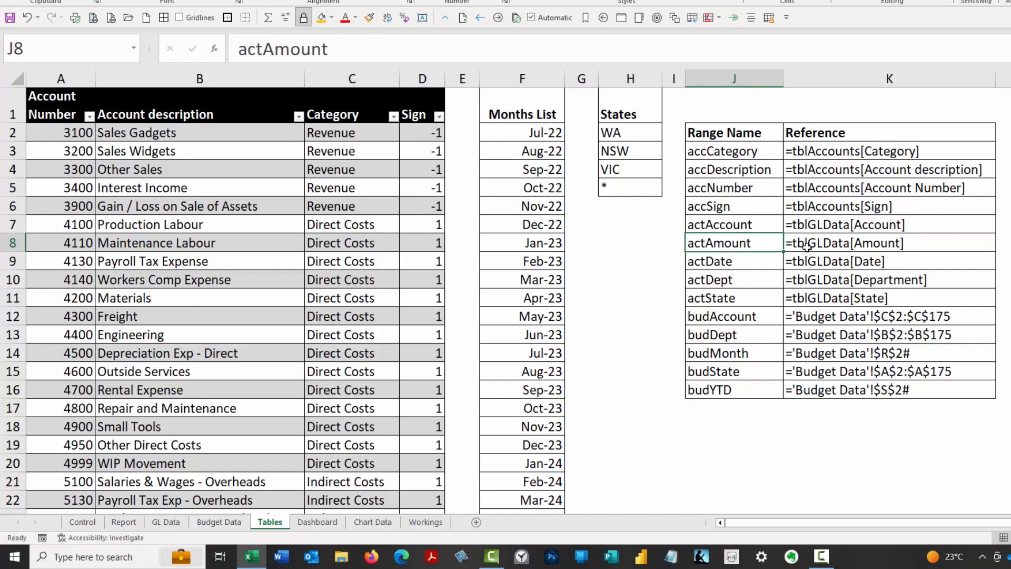
Review the range names grouped by their acc, act and bud prefixes in the range name list.
drag(808, 298, 846, 274)
drag(766, 156, 767, 274)
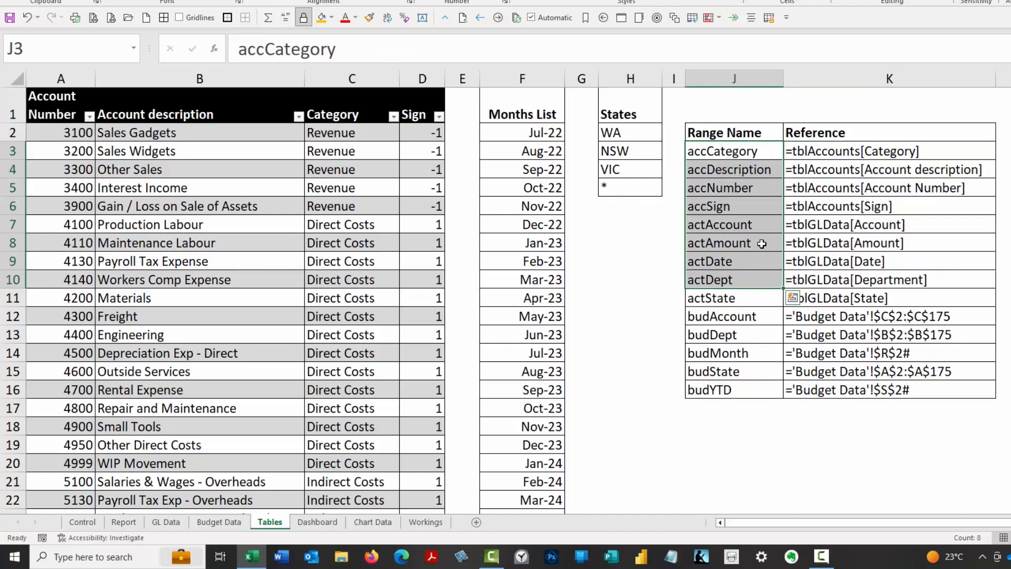
click(719, 227)
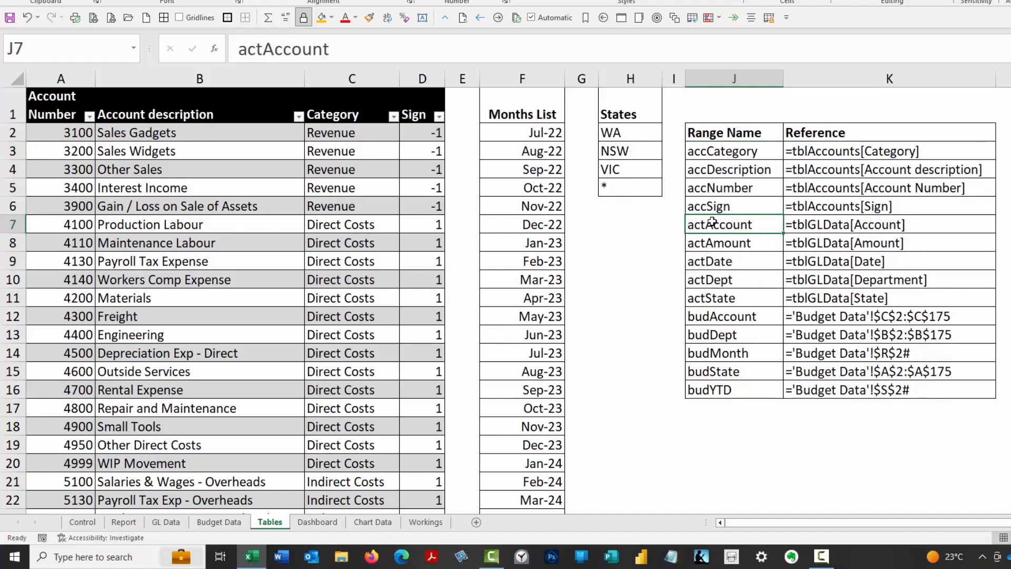
drag(740, 312, 745, 334)
drag(740, 153, 742, 202)
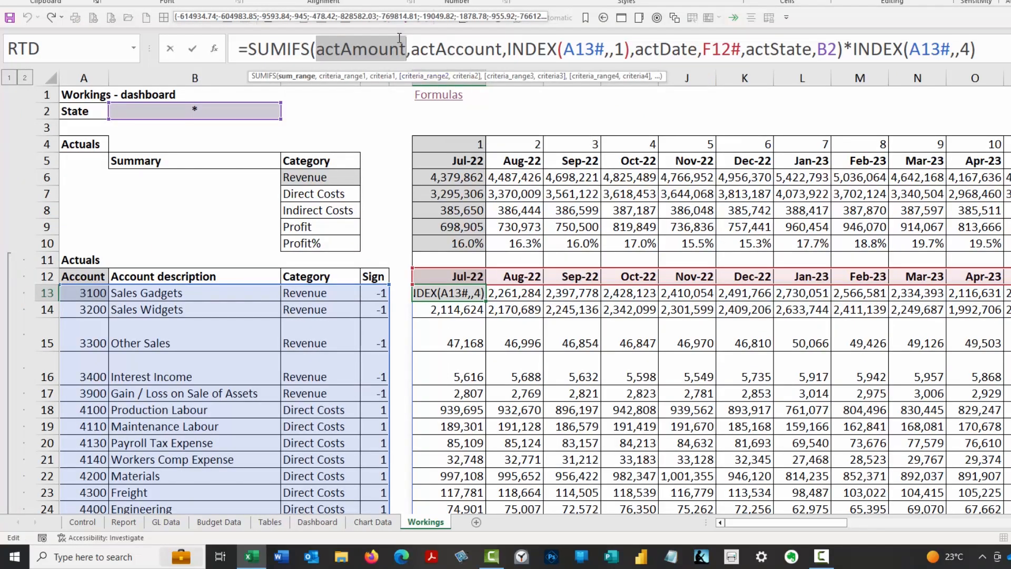
In the Workings F13 formula, examine the actAccount criterion and each argument of INDEX(A13#,,1).
drag(412, 49, 630, 49)
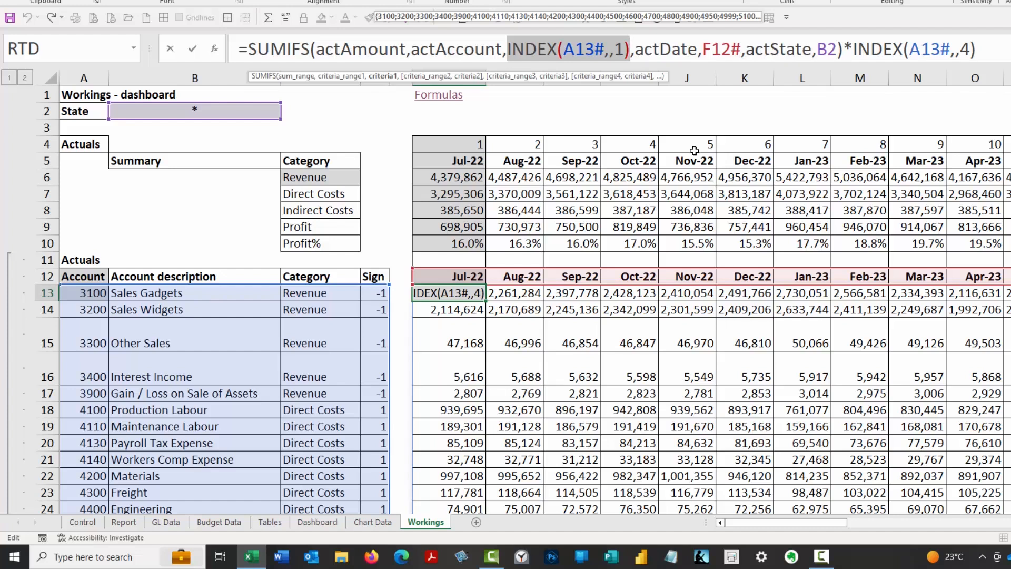
drag(564, 49, 600, 48)
drag(689, 51, 693, 57)
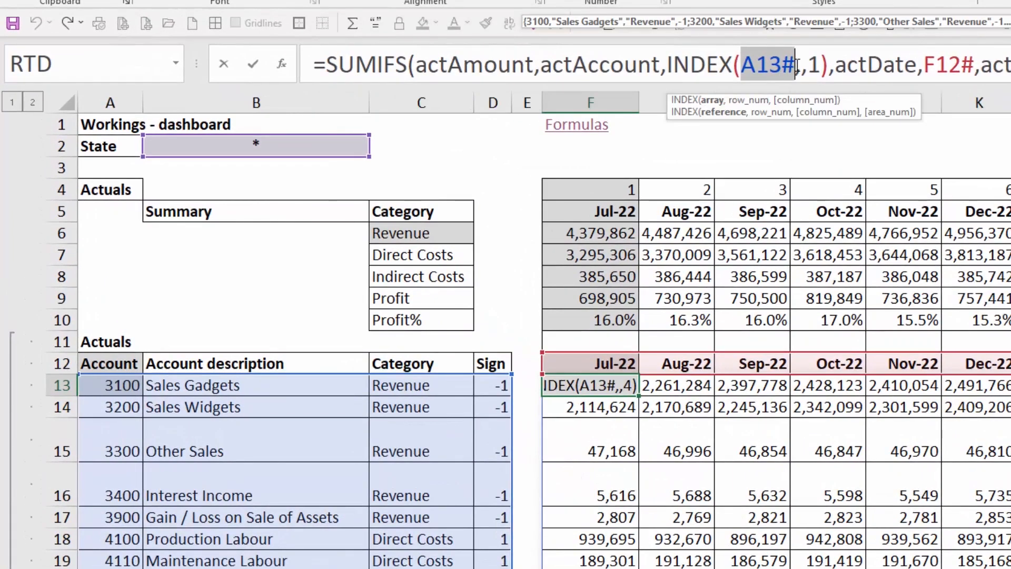
click(801, 66)
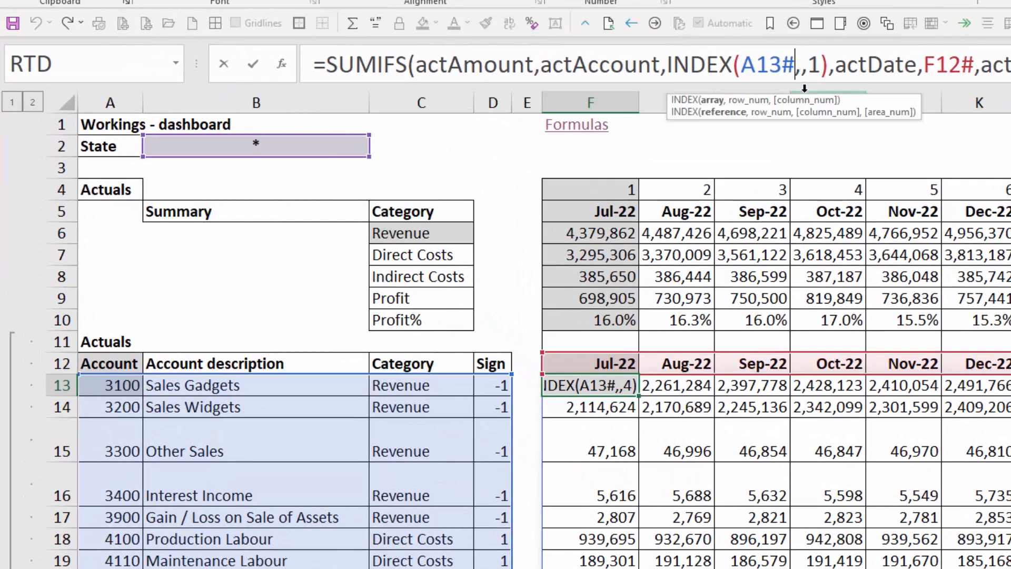
click(806, 68)
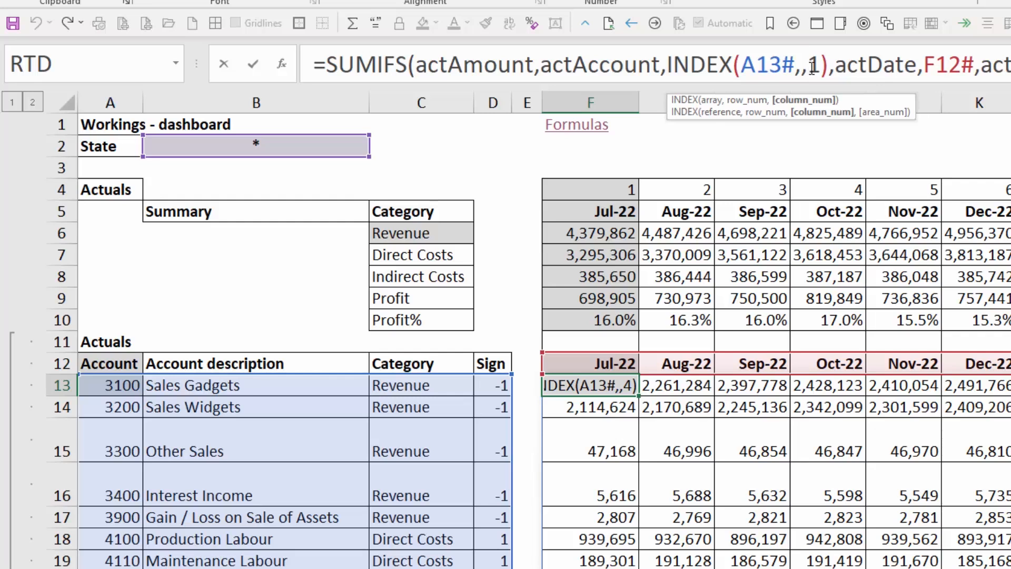
double_click(813, 66)
drag(829, 64, 673, 59)
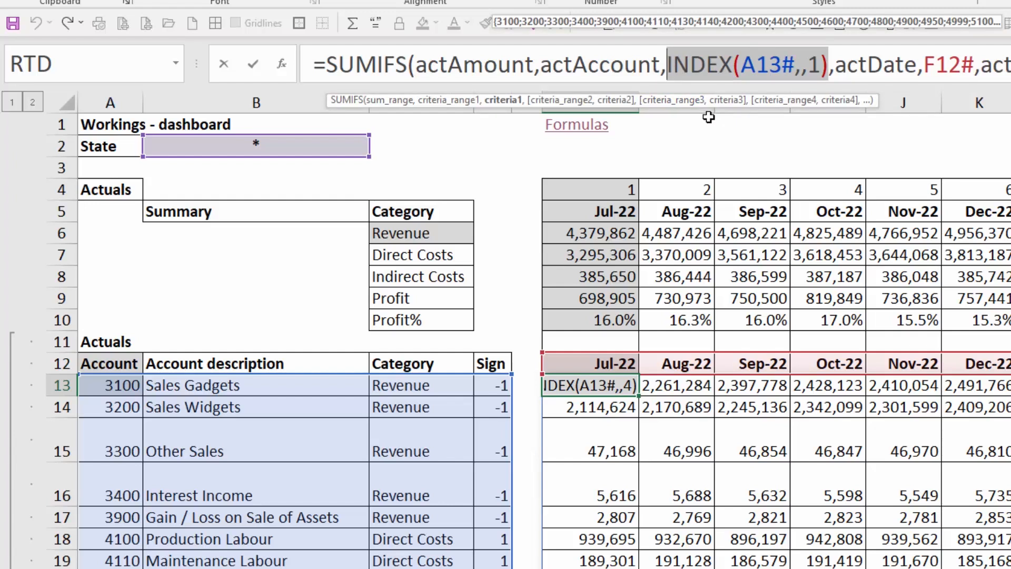
Examine the actDate range and its F12# criterion in the F13 formula, and compare them with the INDEX(A13#,,1) account criterion.
drag(835, 65, 916, 65)
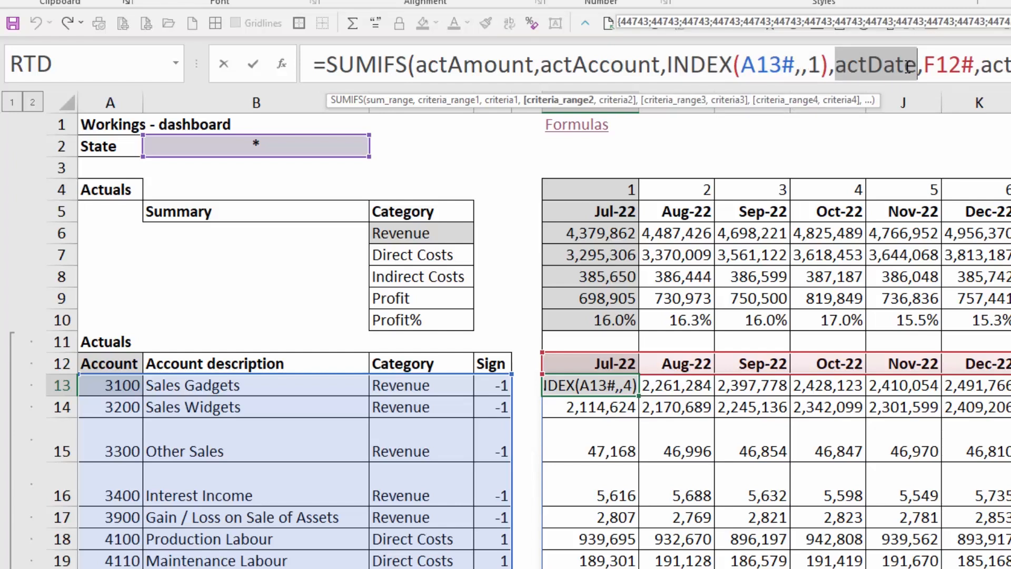
drag(837, 64, 975, 64)
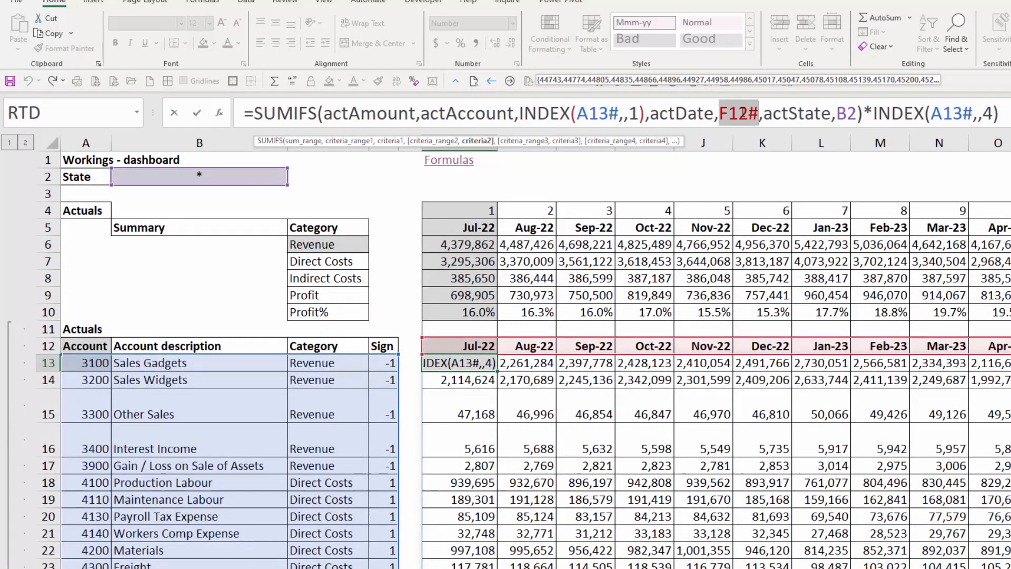
drag(759, 112, 720, 114)
drag(518, 112, 646, 113)
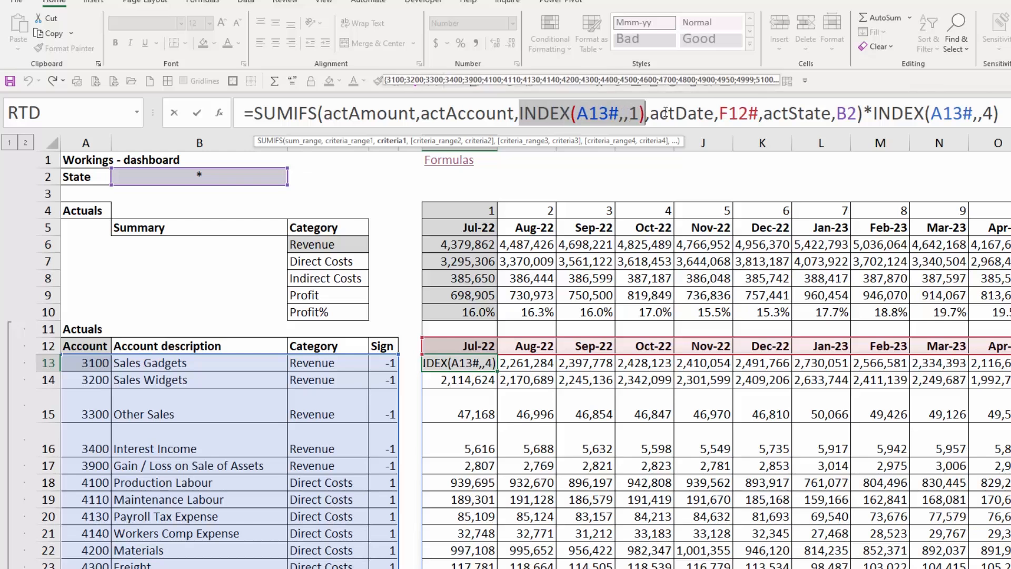
Examine the actState criterion with B2 and the INDEX(A13#,,4) sign multiplier in F13, leaving the formula unedited.
drag(721, 112, 859, 115)
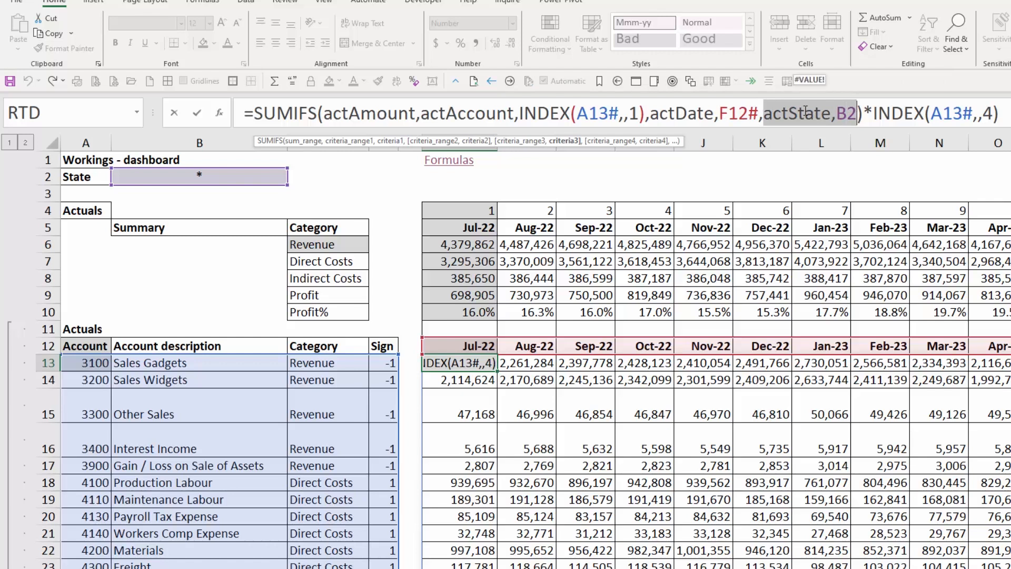
drag(838, 114, 858, 113)
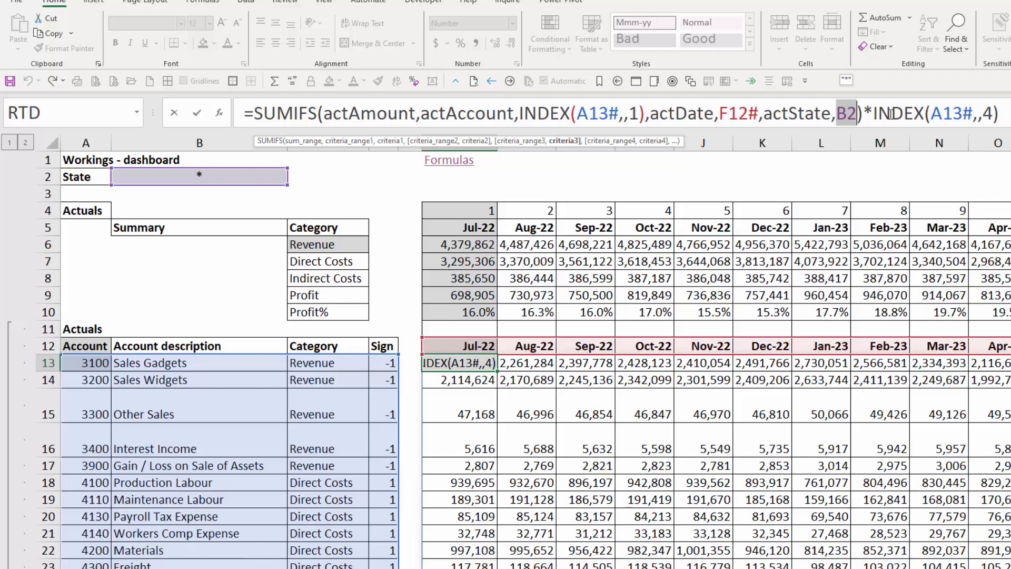
click(875, 113)
drag(875, 113, 999, 112)
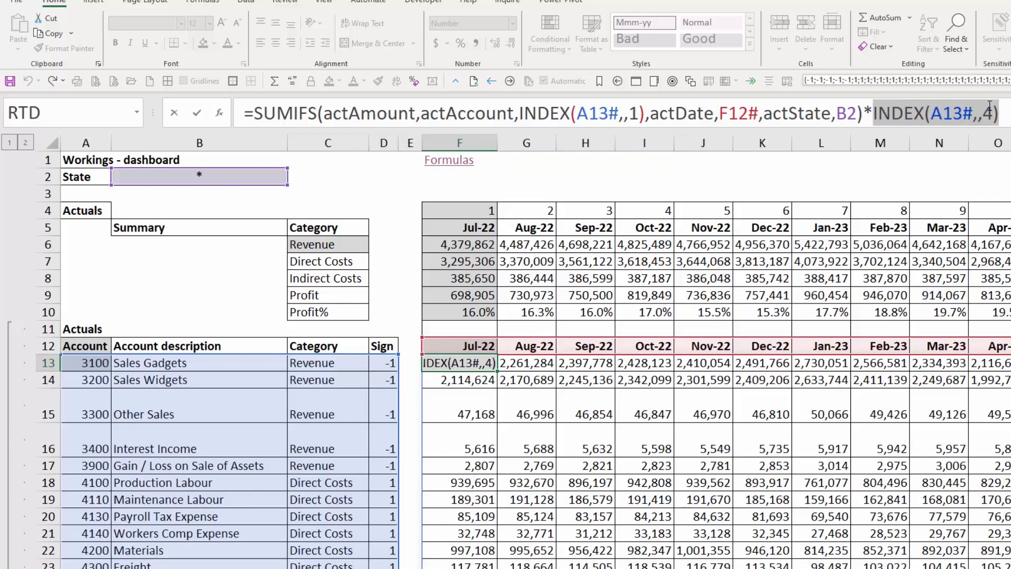
drag(997, 112, 875, 113)
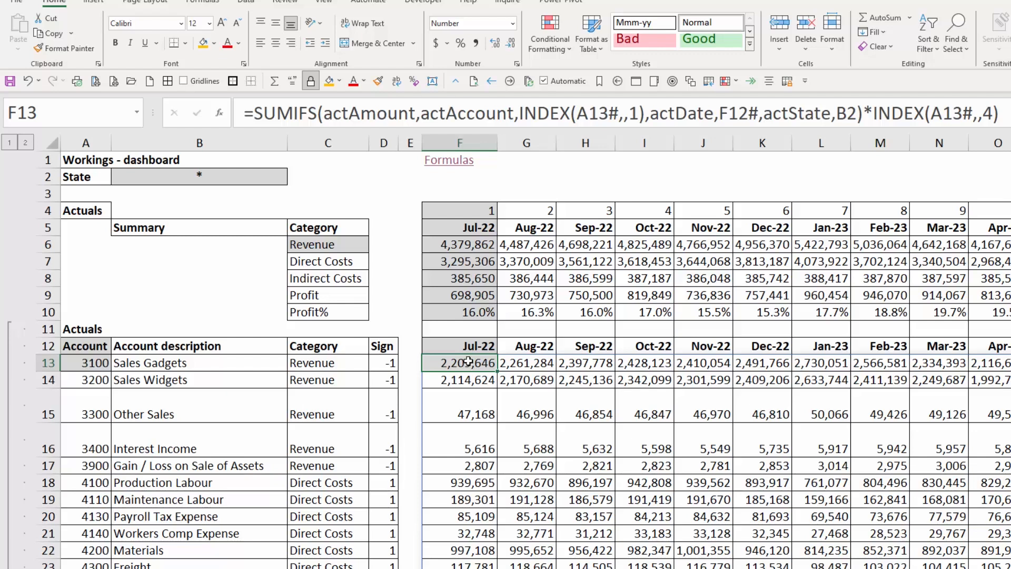
Return to the Revenue summary in F6 to inspect its BYCOL formula.
key(Up)
key(Up)
key(Up)
key(Up)
key(Up)
key(Up)
key(Up)
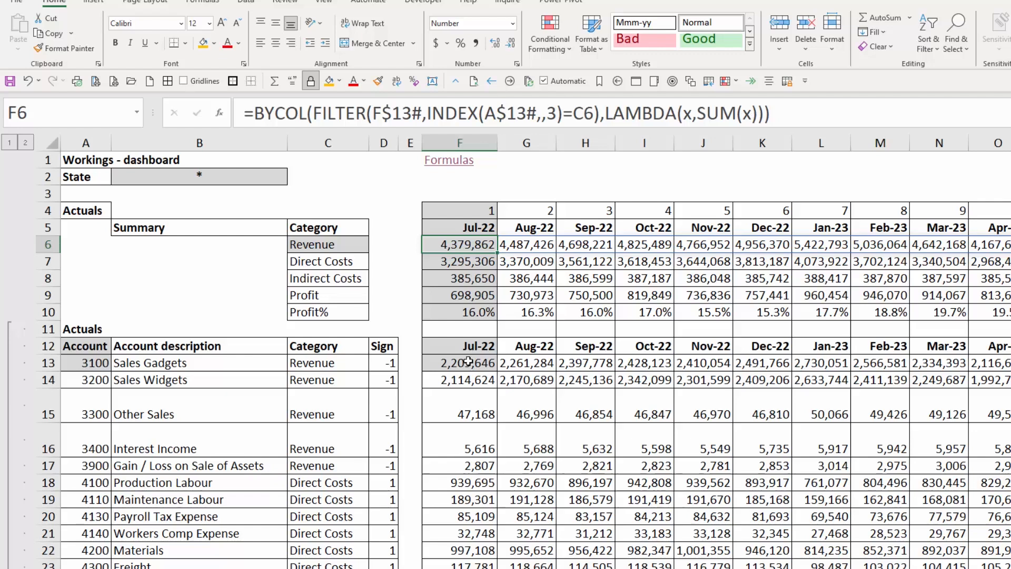
Examine the FILTER expression in the F6 formula, including its F$13# array and the INDEX(A$13#,,3)=C6 condition.
drag(313, 113, 600, 114)
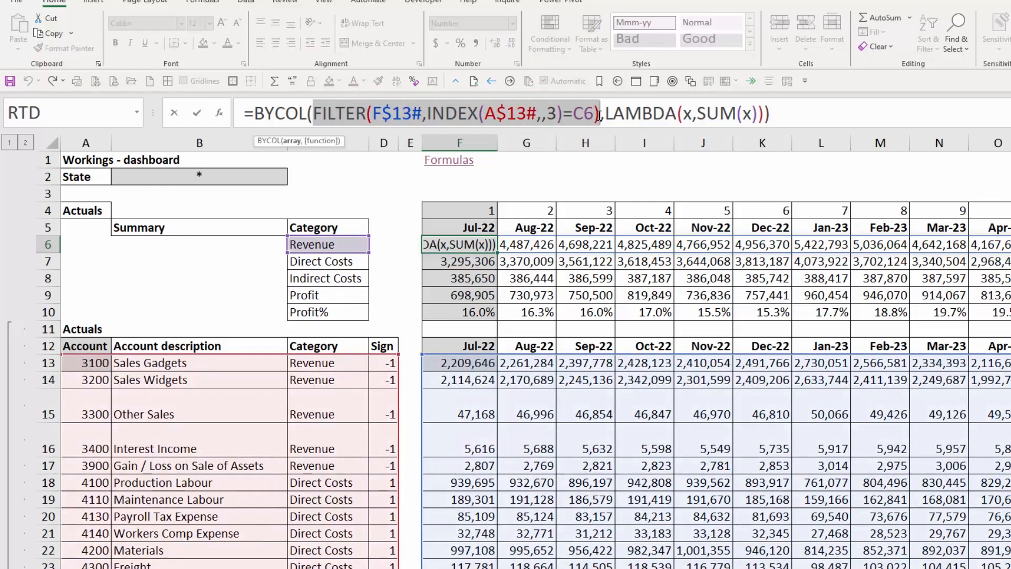
drag(373, 113, 422, 113)
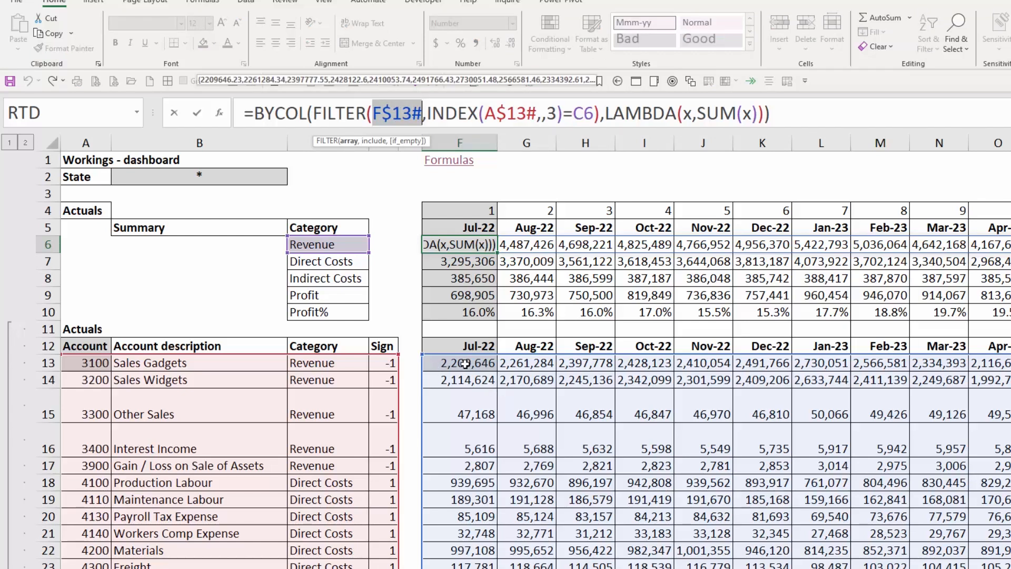
drag(427, 113, 556, 108)
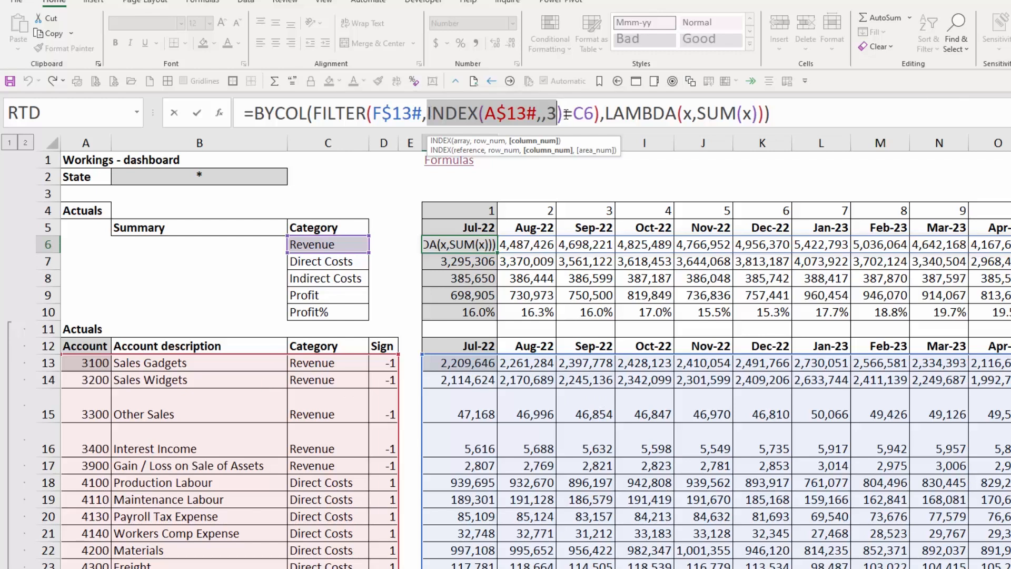
Copy FILTER(F$13#,INDEX(A$13#,,3)=C6) from the F6 formula, leave F6 unedited, and paste the text into AM6.
drag(314, 113, 602, 114)
key(ctrl+c)
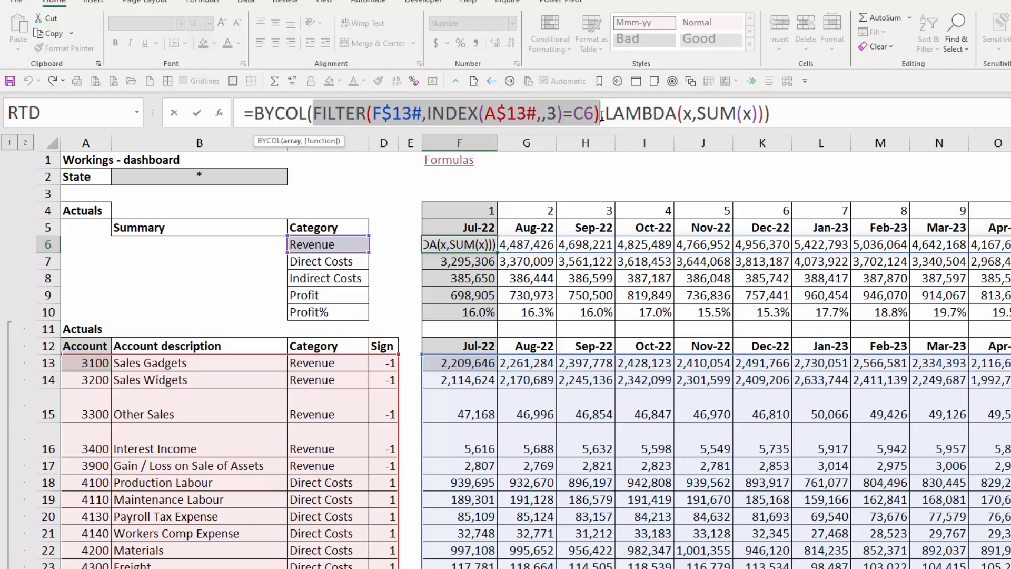
key(Escape)
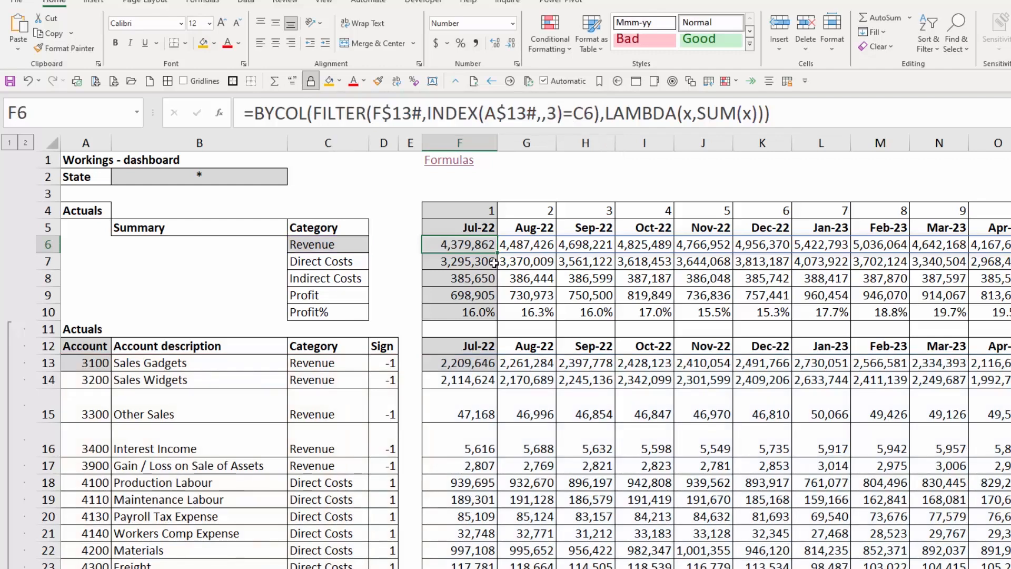
key(Right)
key(Right)
key(Right)
key(Right)
key(Right)
key(Right)
key(Right)
key(Right)
key(Right)
key(Right)
key(Right)
key(Right)
key(Right)
key(Right)
key(Right)
key(Right)
key(Right)
key(Right)
key(Right)
key(Right)
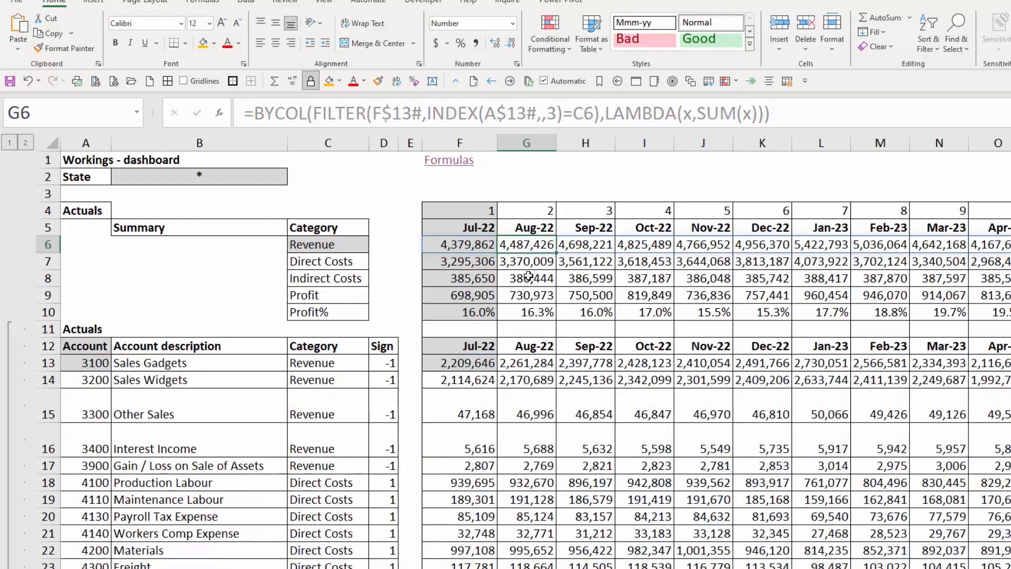
key(ctrl+v)
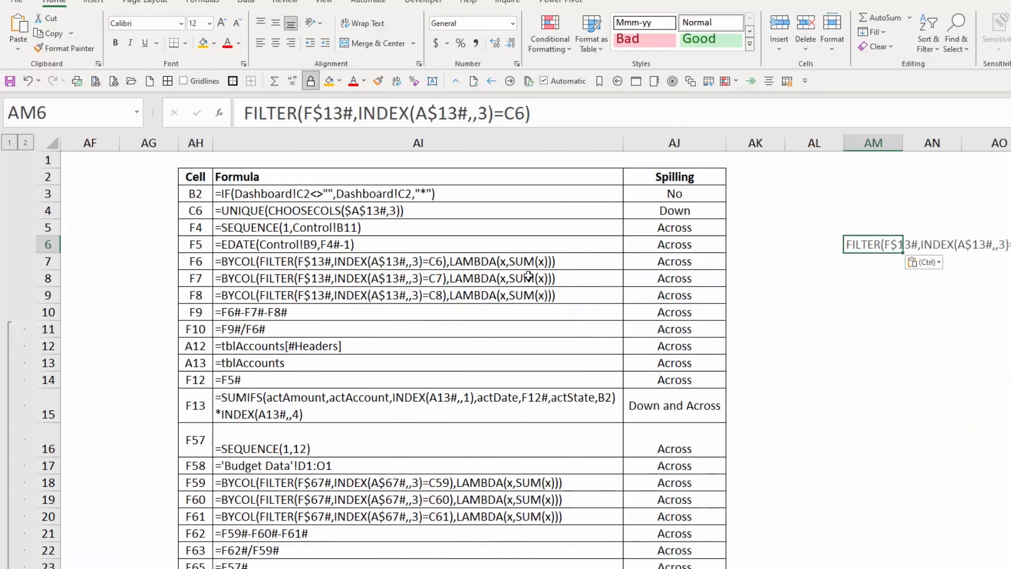
Turn the pasted text in AM6 into the live formula =FILTER(F$13#,INDEX(A$13#,,3)=C6).
click(244, 113)
text(=)
key(Return)
Widen columns AM and AN so the first two months of the filtered results fit.
key(Right)
key(Right)
key(Right)
key(Right)
key(Right)
key(Right)
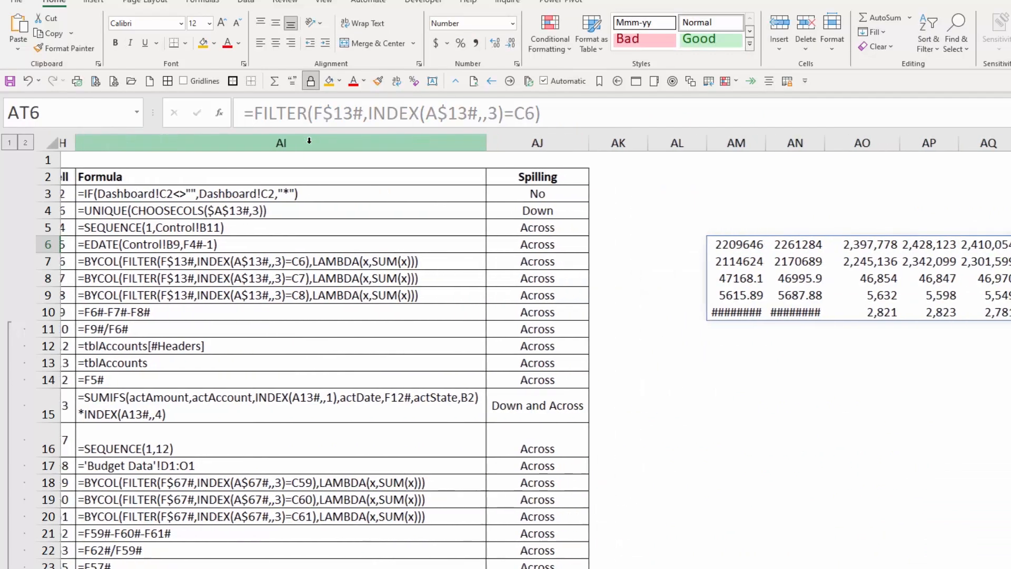
drag(341, 137, 419, 140)
click(329, 244)
Format the percentages in AM10 and AN10 as numbers with a thousands separator and no decimals.
click(338, 309)
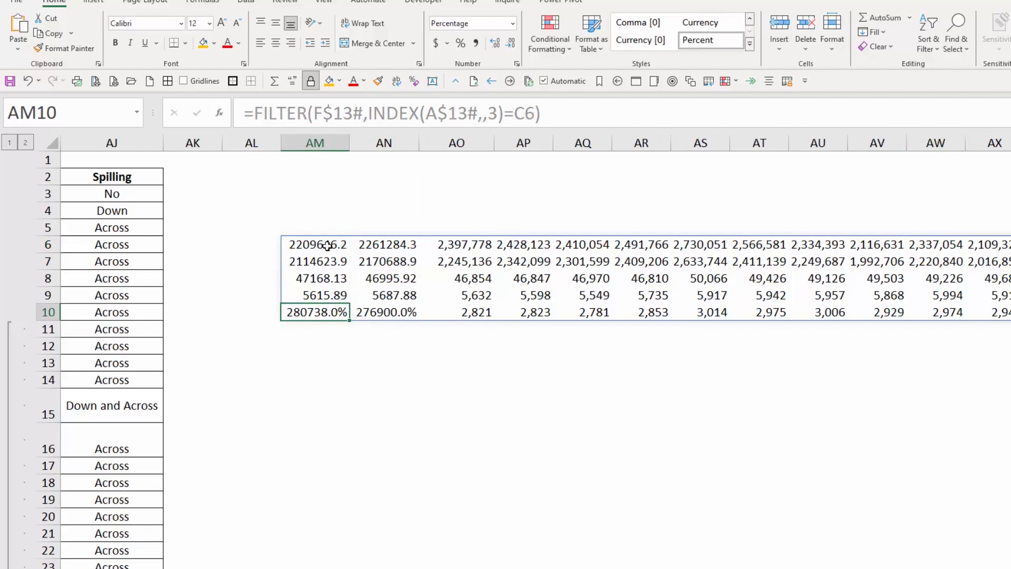
key(ctrl+Up)
key(Down)
key(Down)
key(Down)
key(Down)
key(ctrl+z)
key(ctrl+Right)
key(Right)
key(Up)
key(Up)
key(Up)
key(Up)
key(Left)
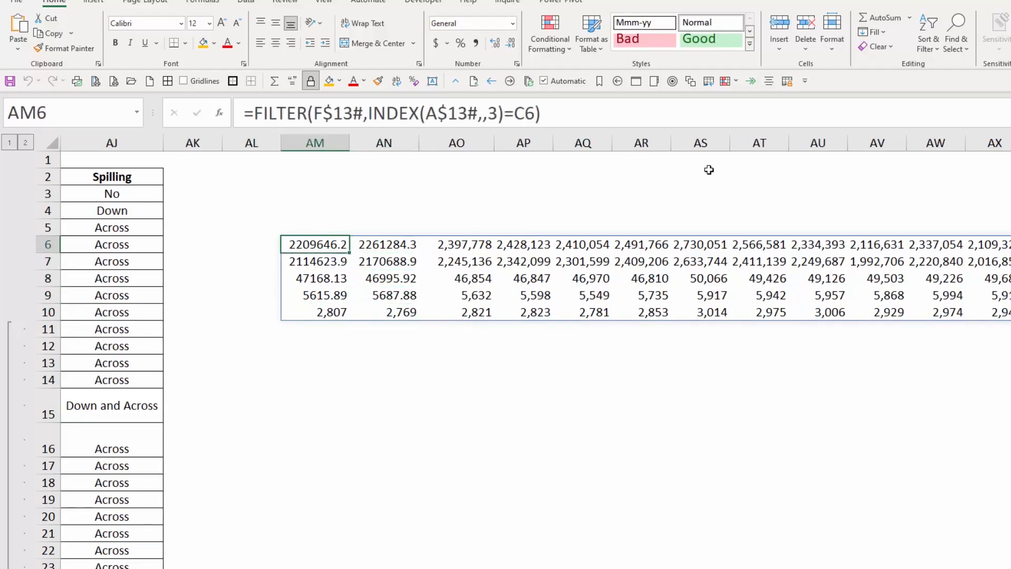
Examine the rows spilled in column AM by the FILTER formula in AM6.
key(Down)
key(Down)
key(Down)
key(Down)
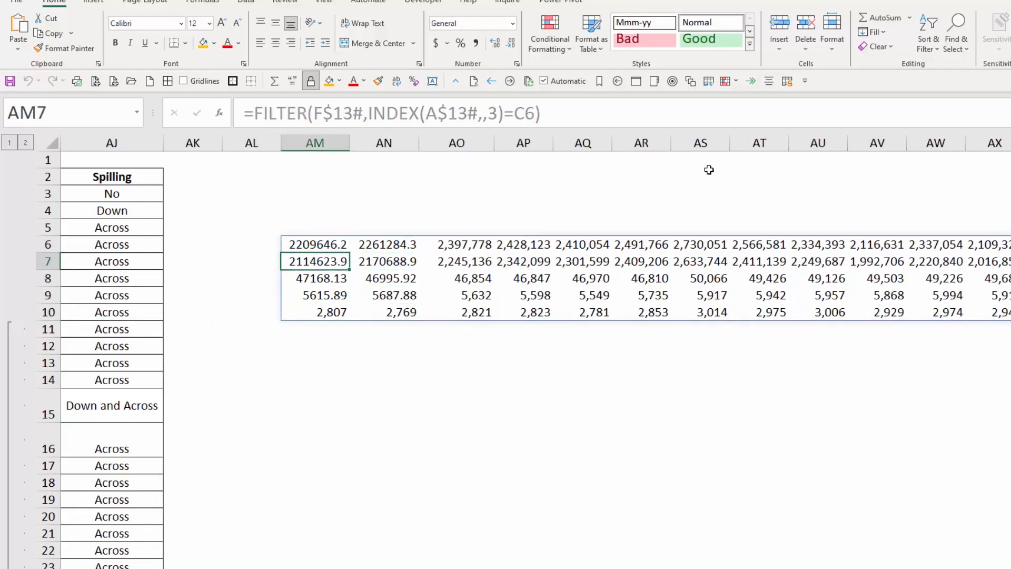
key(Up)
key(Up)
key(Up)
key(Up)
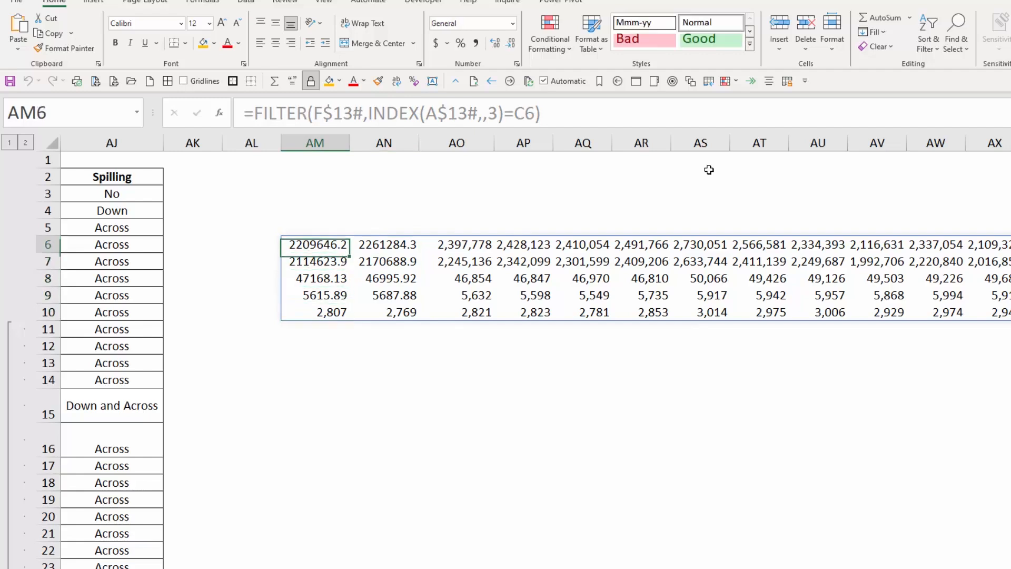
key(Down)
key(Down)
key(Down)
key(Down)
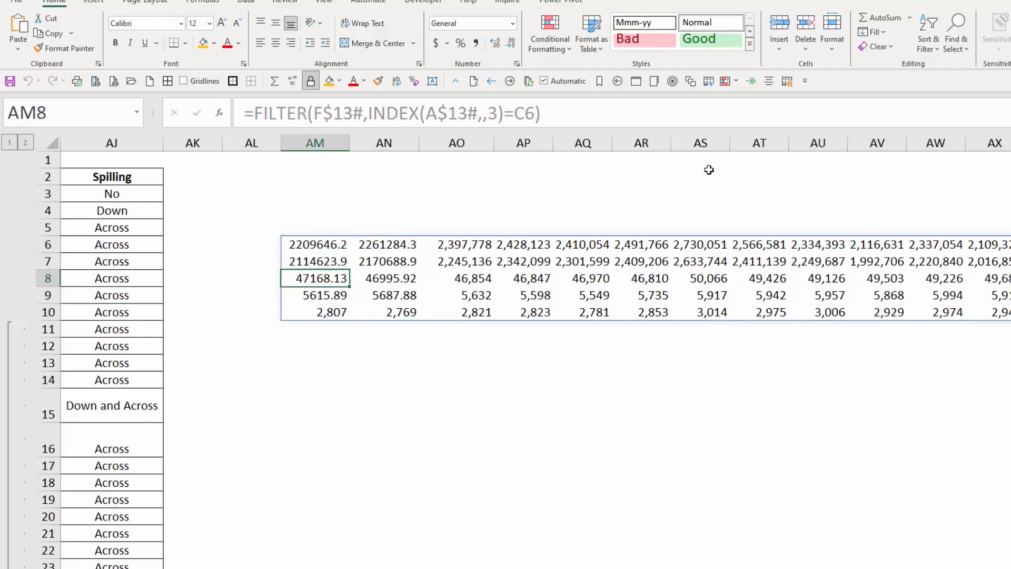
Return to the Actuals accounts and examine the Jul-22 Revenue rows in F13:F17 that the FILTER extracts.
key(Left)
key(Left)
key(Left)
key(Left)
key(Left)
key(Left)
key(Left)
key(Left)
key(Left)
key(Left)
key(Left)
key(Left)
key(Left)
key(Left)
key(Left)
key(Left)
key(Left)
key(Left)
key(Left)
key(Left)
key(Left)
key(Left)
key(Left)
key(Left)
key(Left)
key(Left)
key(Left)
key(Left)
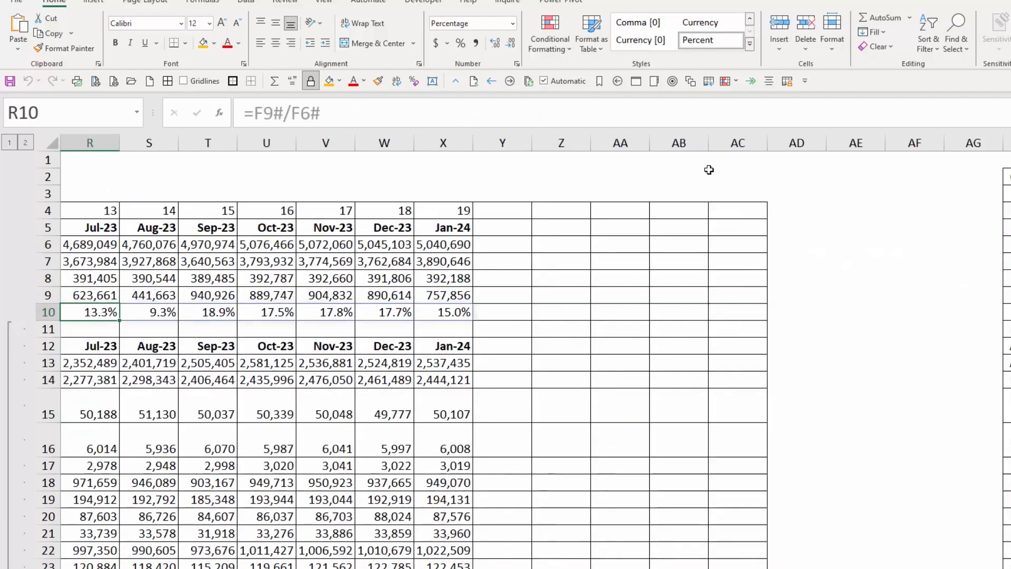
drag(471, 359, 476, 467)
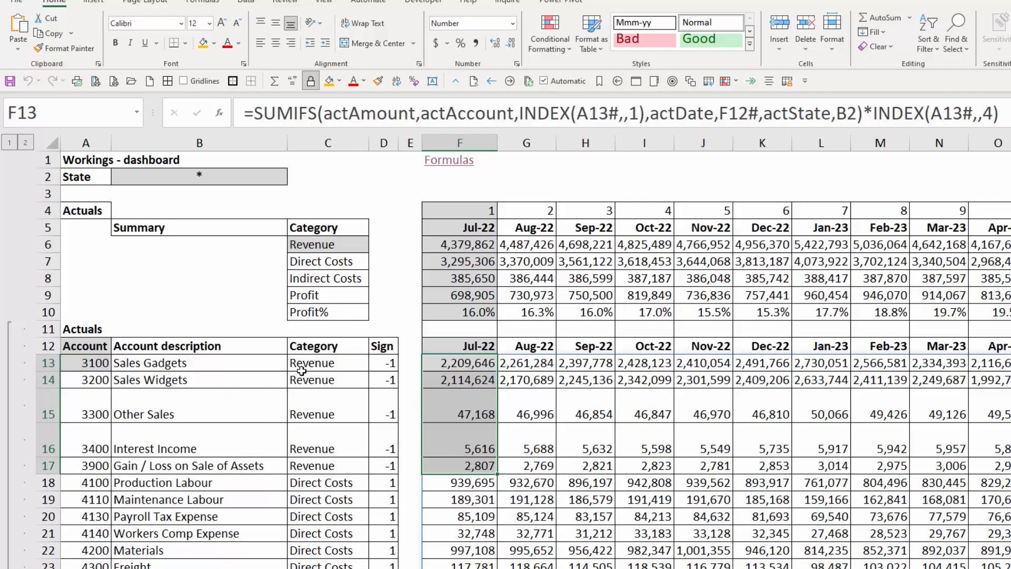
Review the F6 formula and write =BYCOL(AM6#,LAMBDA(x,SUM(x))) in AM12, below the filtered results.
click(477, 244)
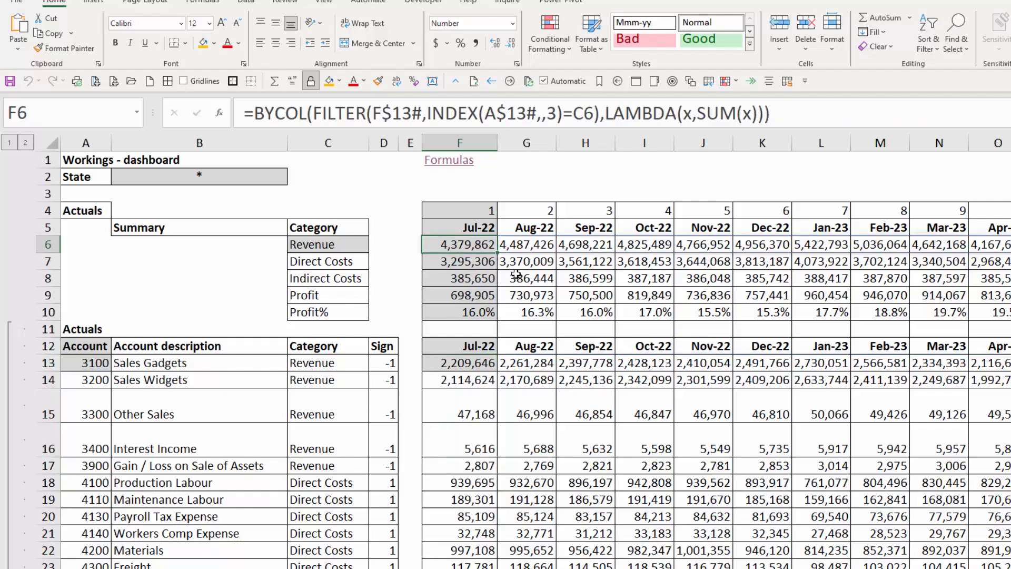
key(Right)
key(Right)
key(Right)
key(Right)
key(Right)
key(Right)
key(Right)
key(Right)
key(Right)
key(Right)
key(Right)
key(Right)
key(Right)
key(Right)
key(Right)
key(Right)
key(Right)
key(Right)
key(Right)
key(Right)
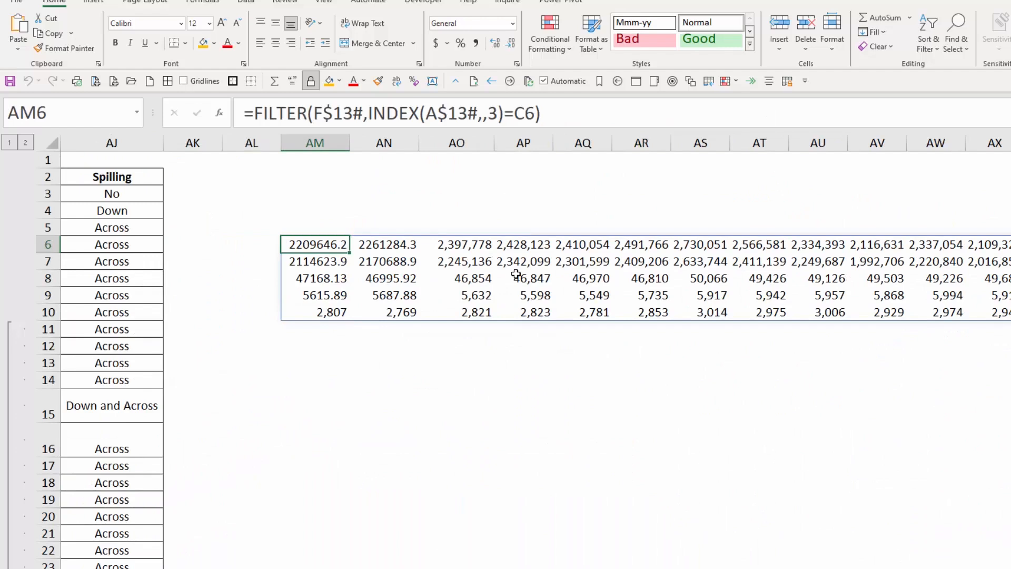
key(Down)
key(Down)
key(Down)
key(Down)
key(Down)
key(Down)
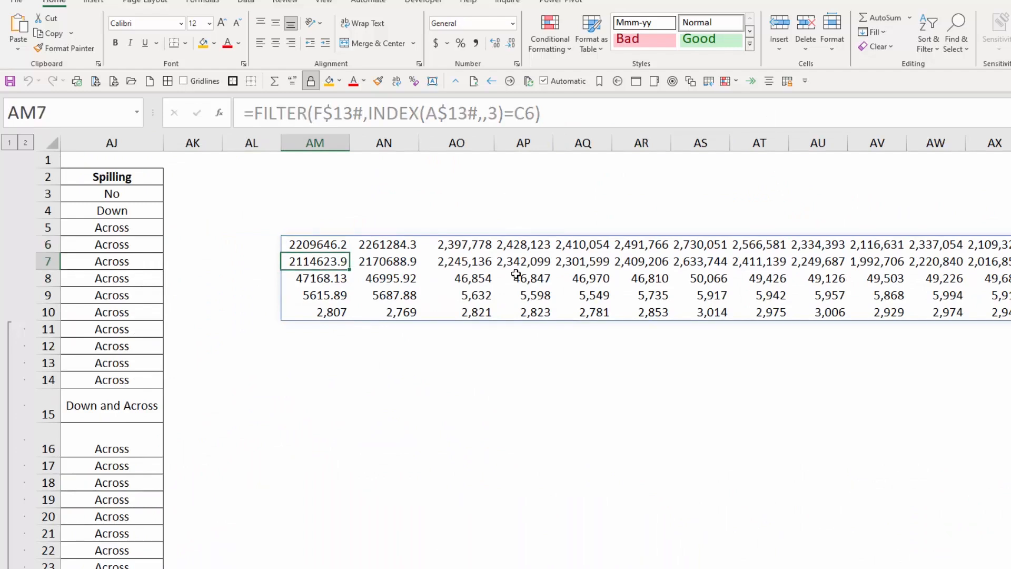
text(=bycol)
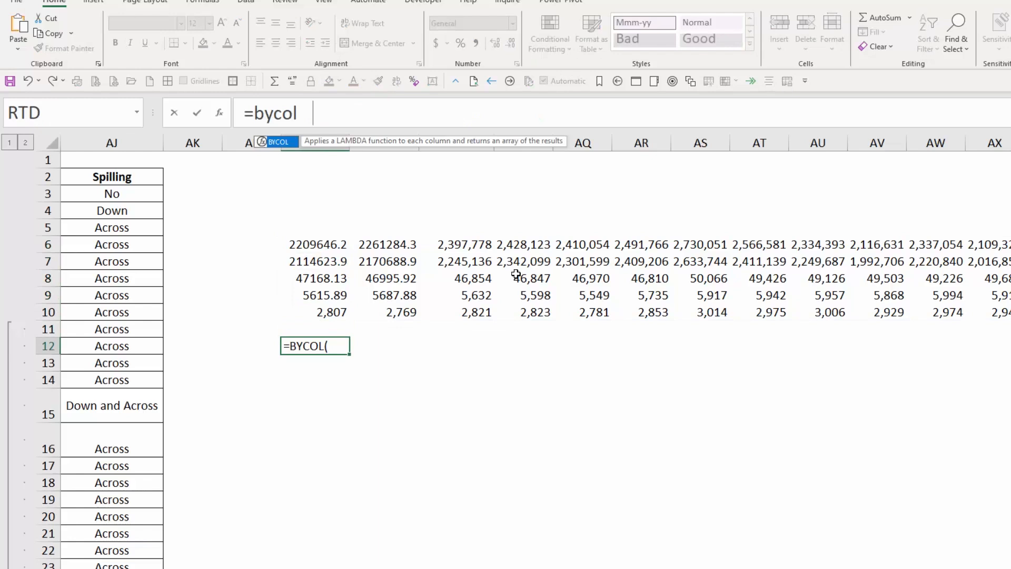
key(Tab)
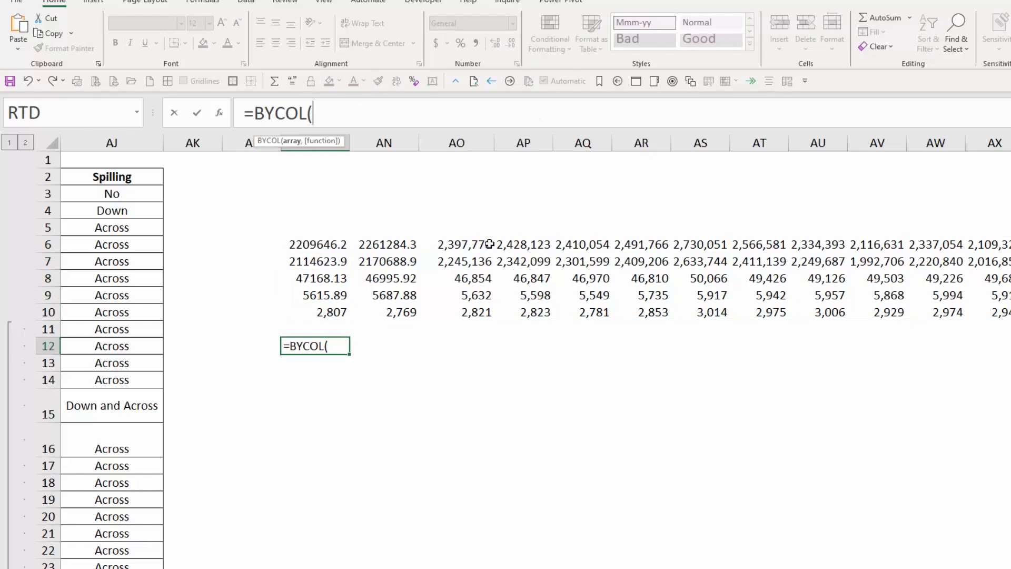
click(329, 247)
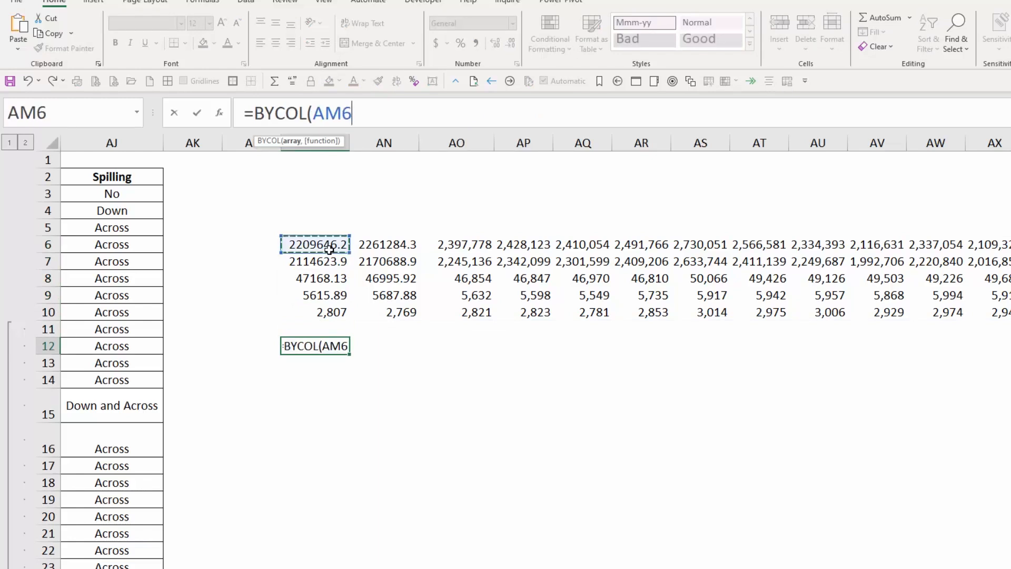
text(#,lambda)
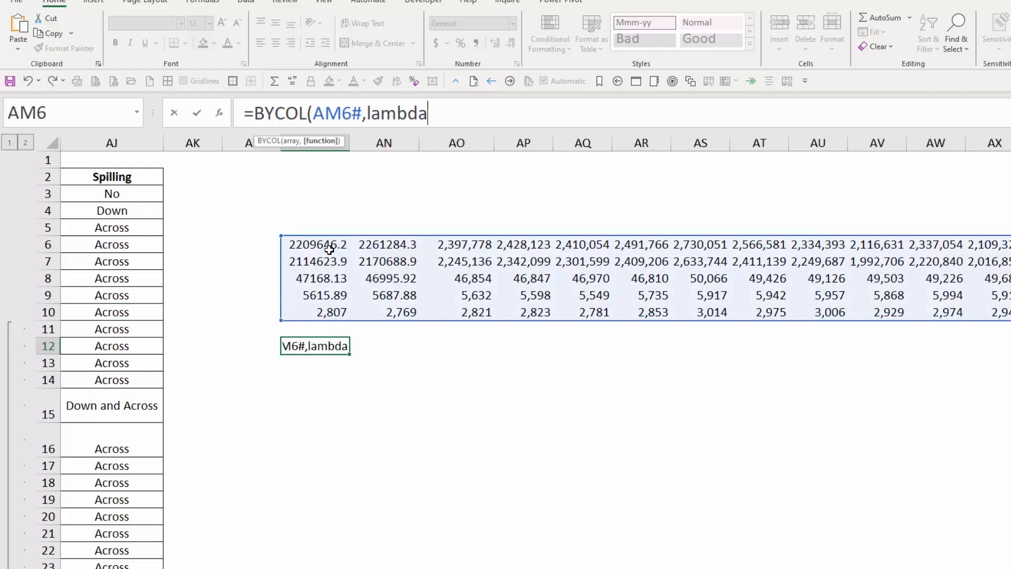
key(Tab)
key(Left)
click(456, 112)
text((x)
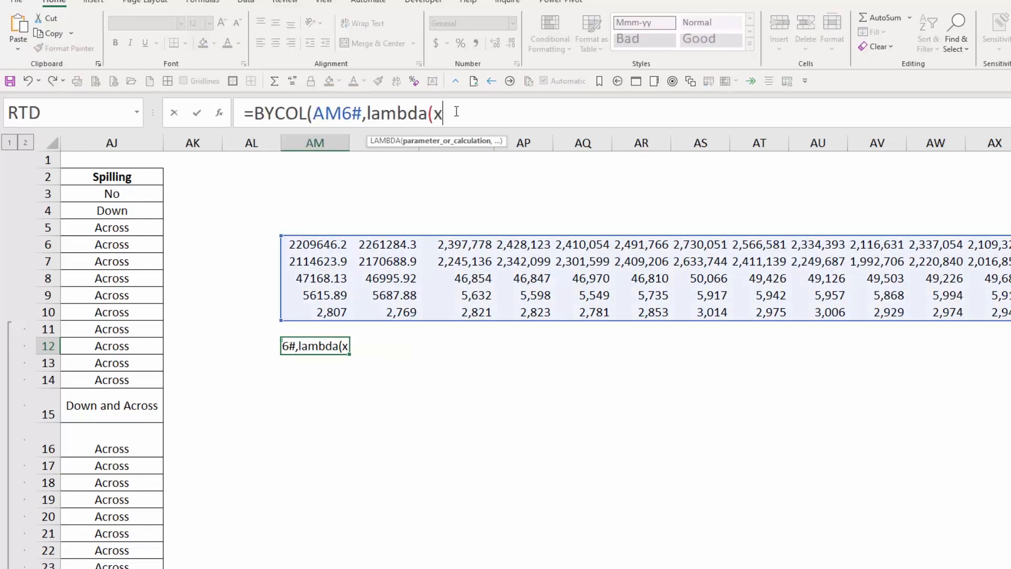
text(,su)
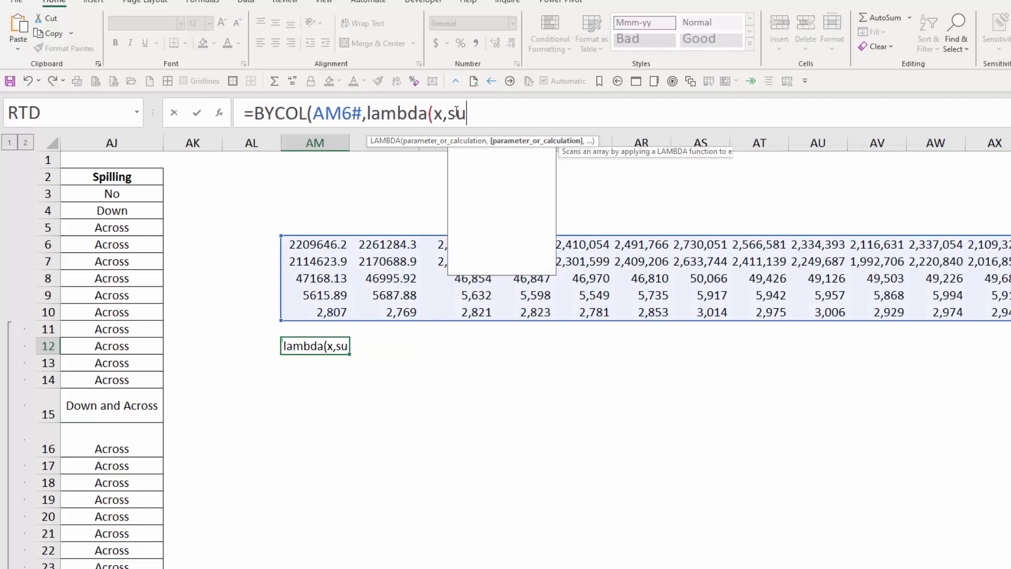
text(m(x))))
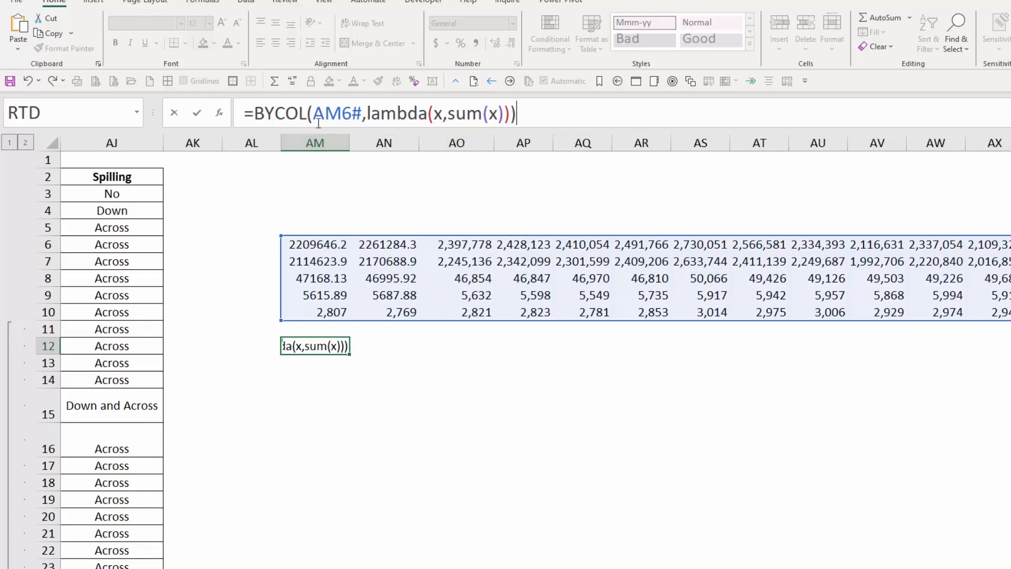
Examine the AM6# array and the LAMBDA's sum(x) calculation in the AM12 formula, and enter it.
drag(315, 114, 362, 113)
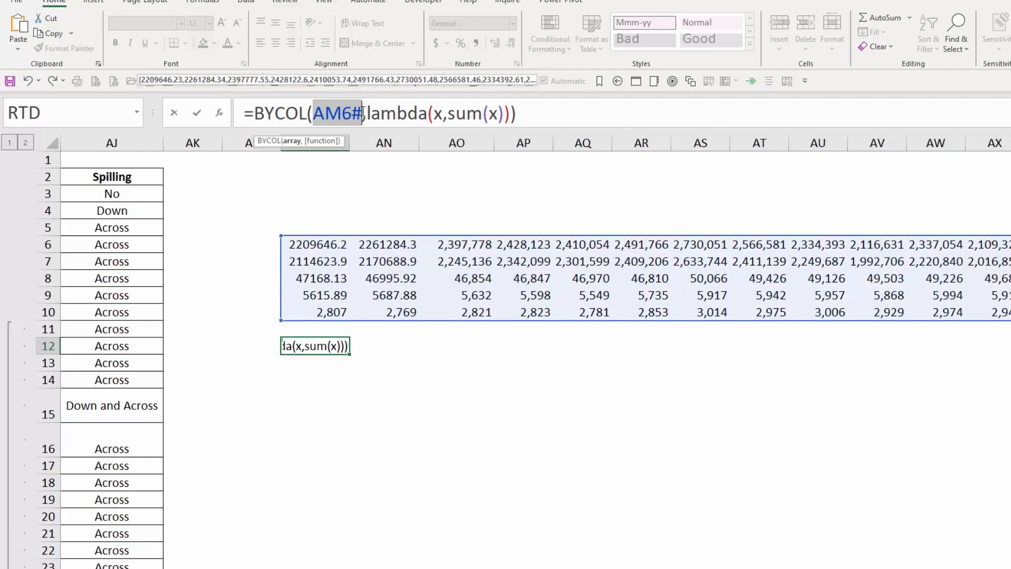
drag(367, 112, 504, 113)
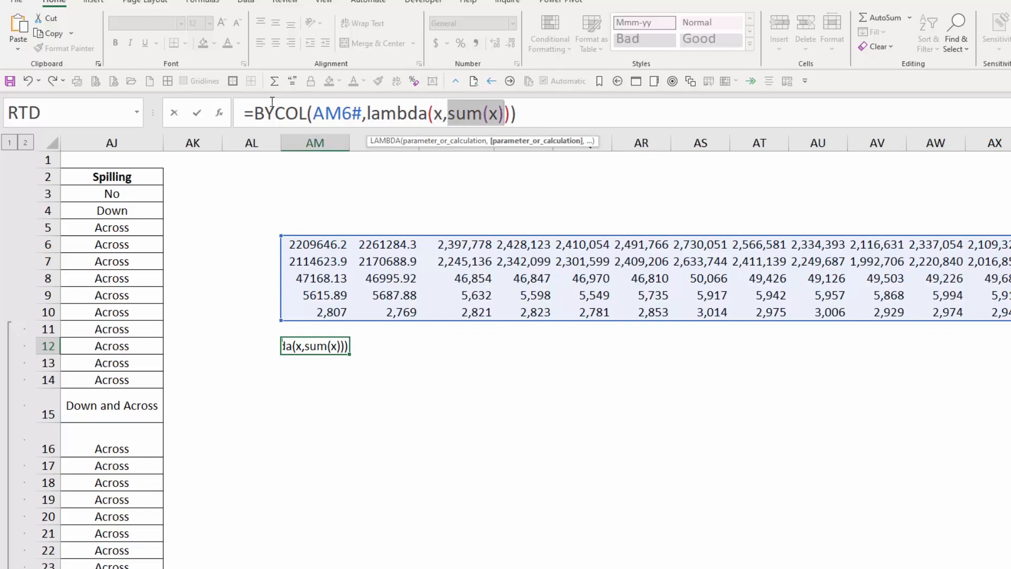
click(199, 114)
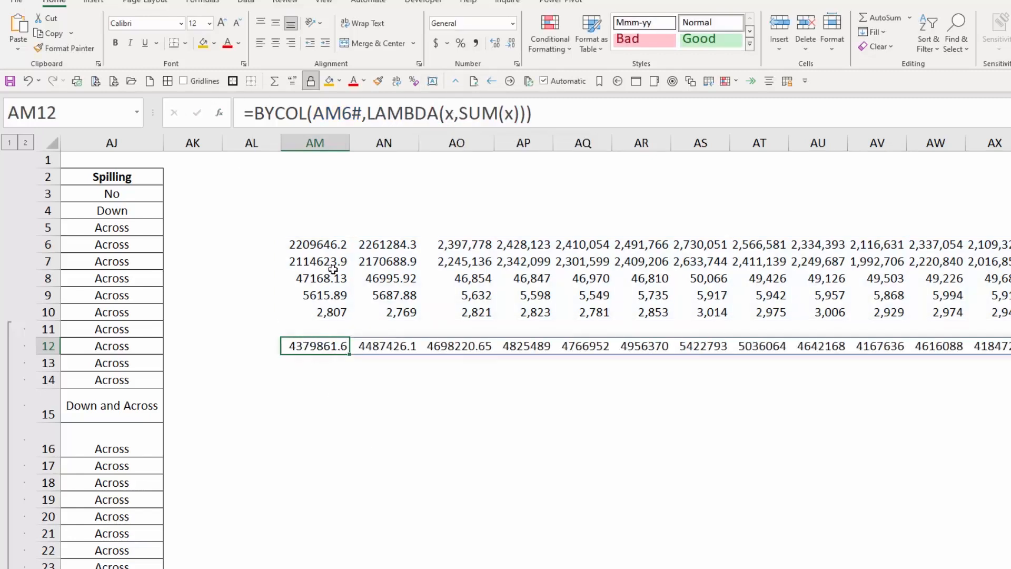
Compare the FILTER formula in AM6 with the BYCOL column totals in AM12.
click(331, 244)
click(319, 346)
click(331, 244)
click(333, 349)
click(331, 244)
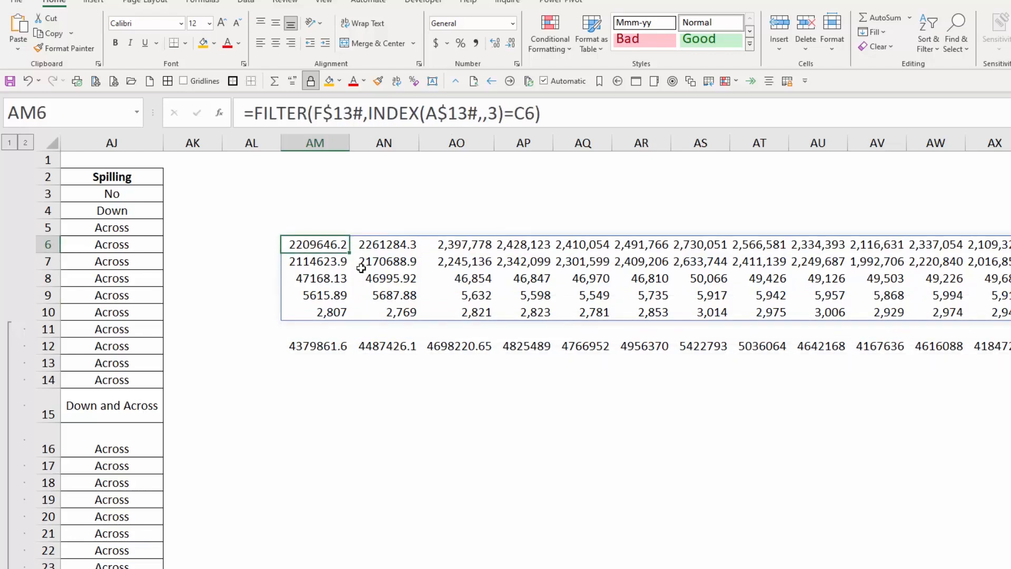
Return along row 6 to the Actuals summary at the start of the Workings sheet.
key(Left)
key(Left)
key(Left)
key(Left)
key(Left)
key(Left)
key(Left)
key(Left)
key(Left)
key(Left)
key(Left)
key(Left)
key(Left)
key(Left)
key(Left)
key(Left)
key(Left)
key(Left)
key(Left)
key(Left)
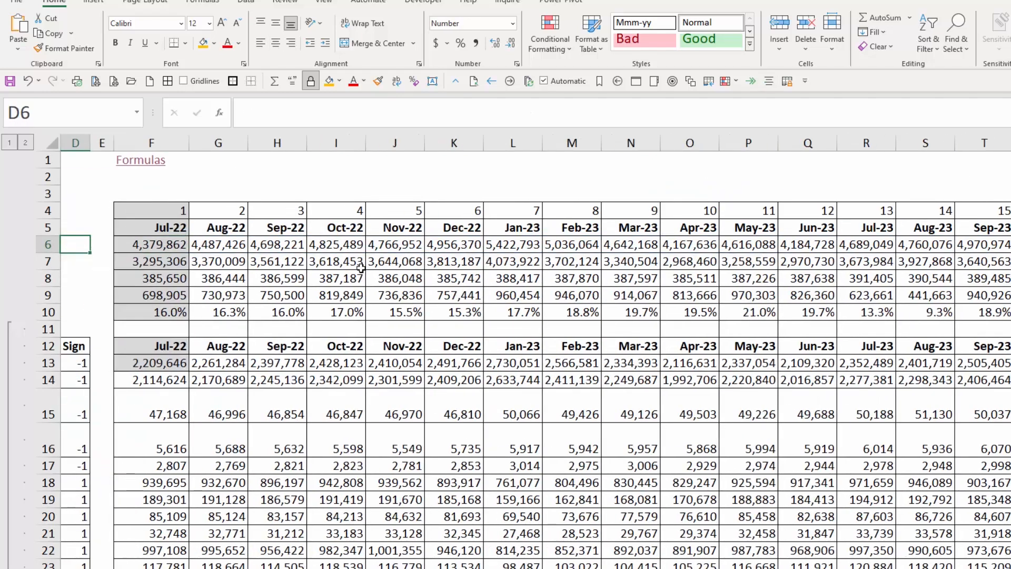
Examine the FILTER expression that supplies the array for the BYCOL formula in F6 of the Actuals summary.
key(Left)
key(Left)
key(Left)
click(447, 245)
drag(314, 111, 588, 113)
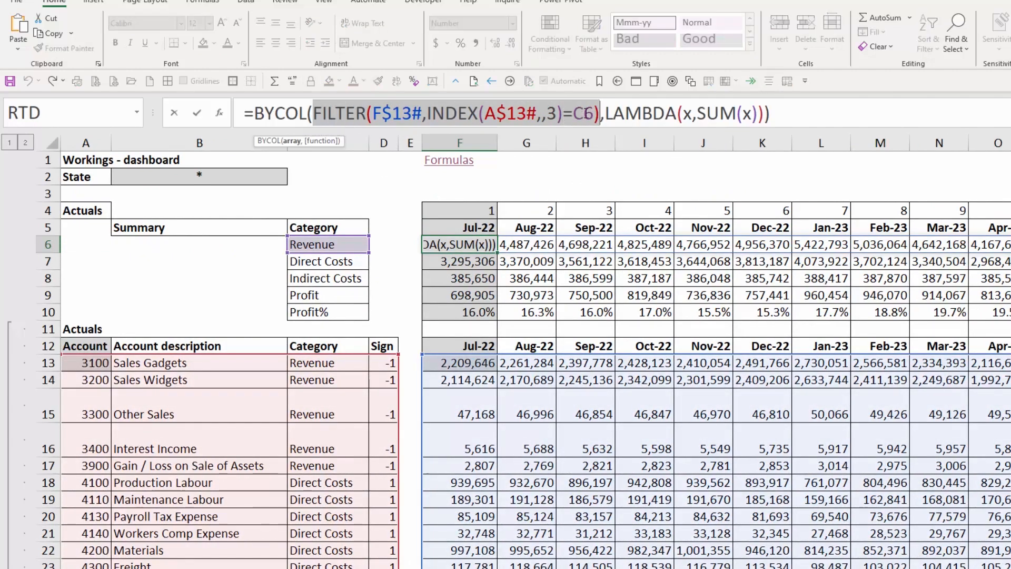
drag(316, 111, 607, 113)
Examine the LAMBDA's x parameter and SUM(x) calculation in the F6 formula, leaving the formula unedited.
click(690, 113)
drag(701, 114, 759, 112)
click(688, 112)
double_click(688, 112)
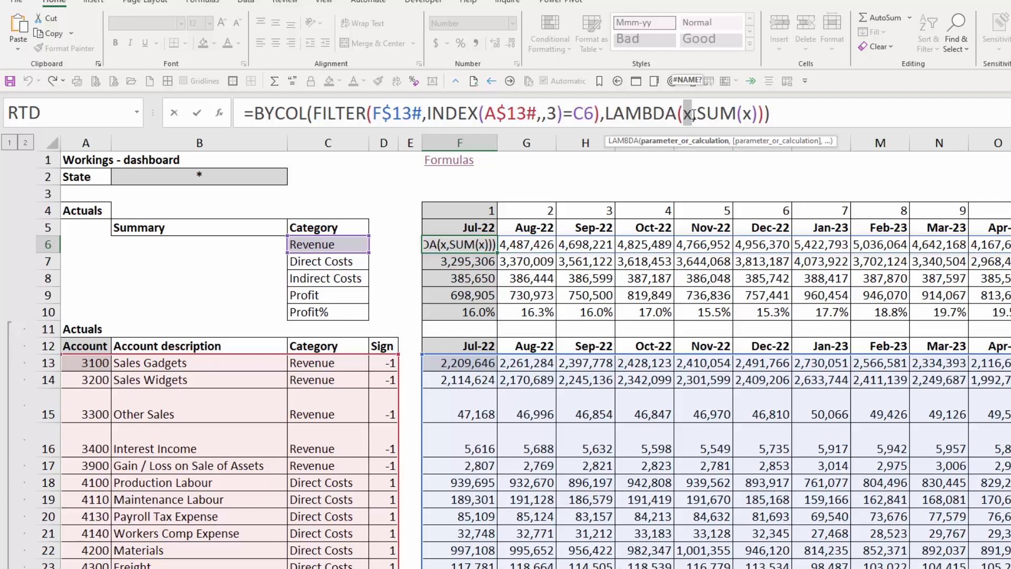
drag(698, 113, 758, 113)
key(Escape)
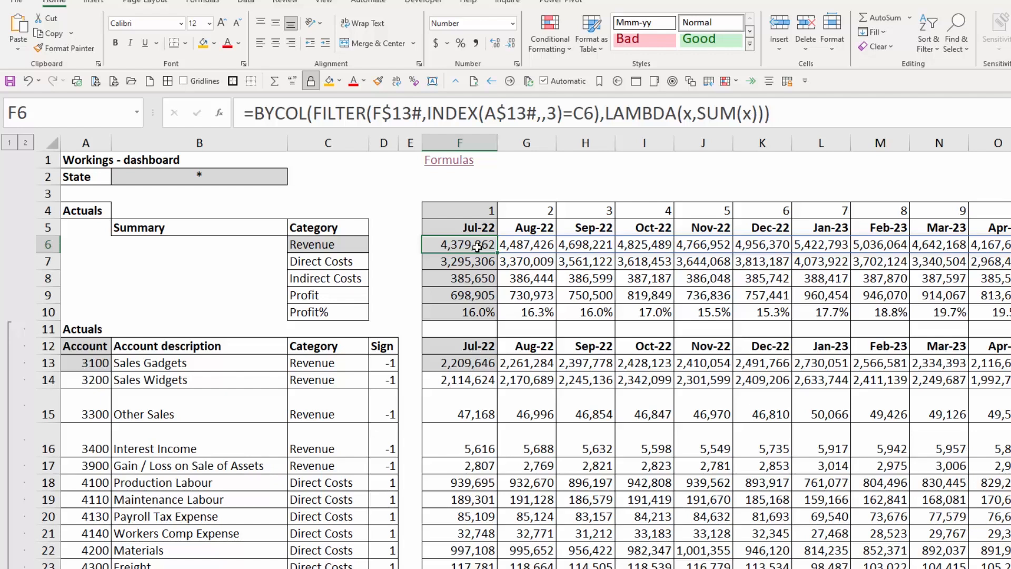
Compare the BYCOL formulas for Direct Costs in F7 and Indirect Costs in F8 with Revenue in F6.
click(476, 263)
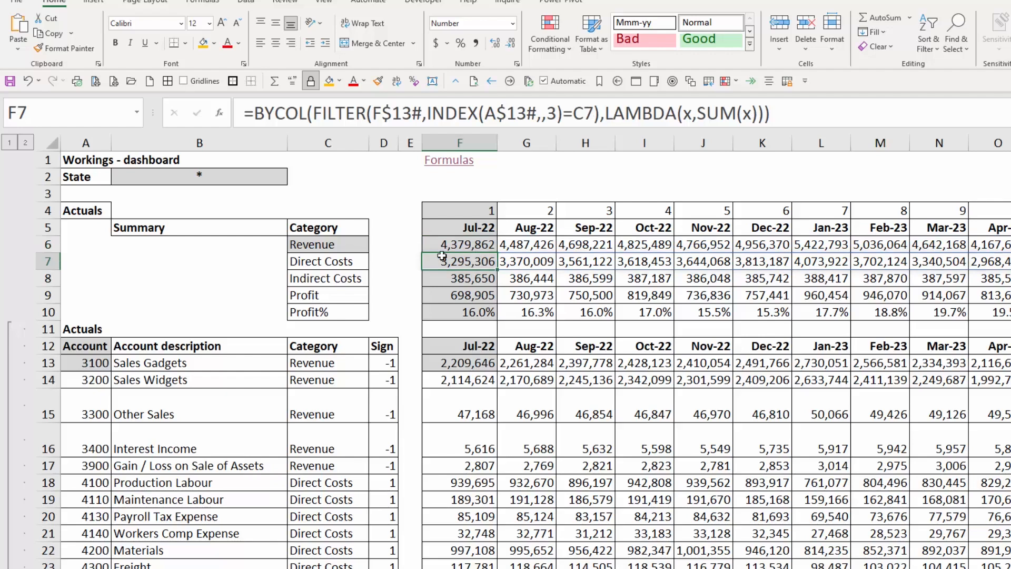
click(466, 279)
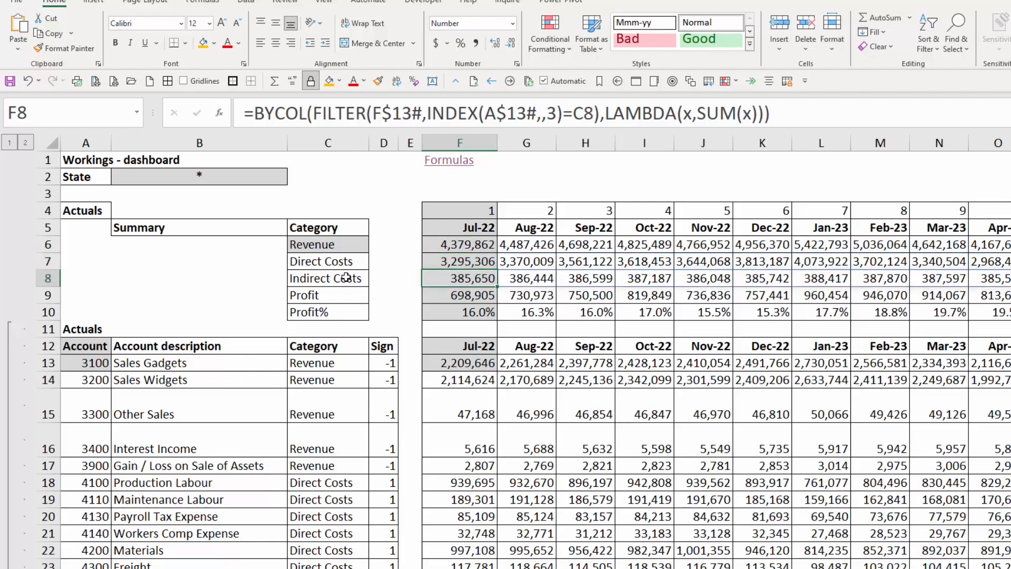
click(472, 243)
shift+click(474, 277)
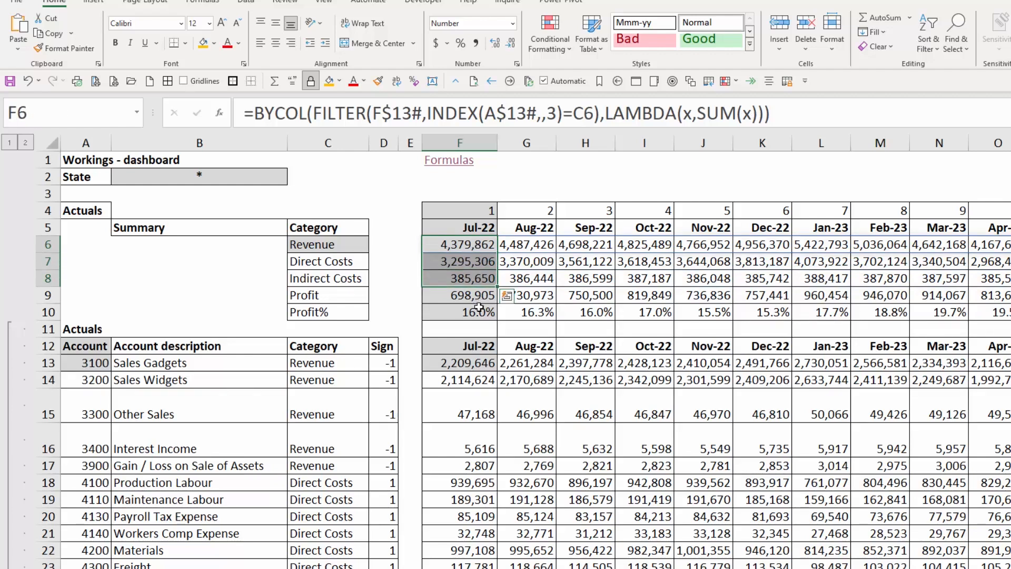
Review the Budget summary formulas for Revenue in F59, Direct Costs in F60 and Profit% in F63.
scroll(479, 308, down, 17)
click(461, 262)
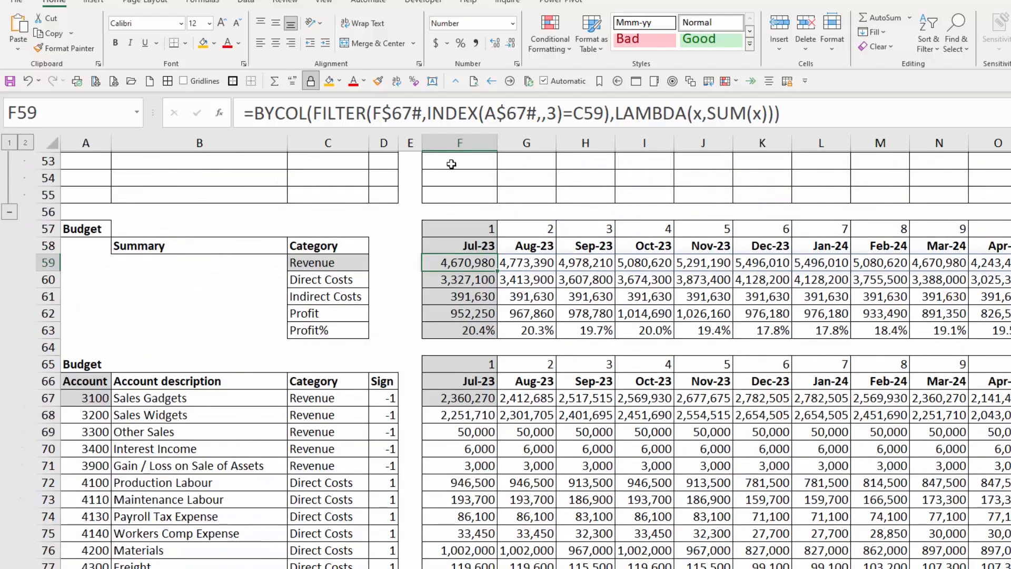
click(464, 273)
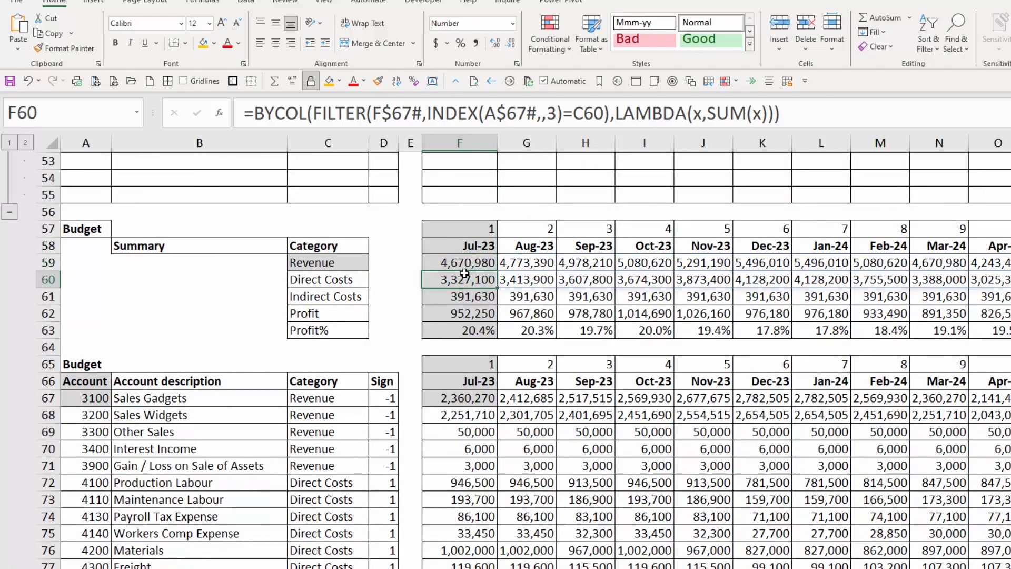
click(465, 329)
Examine the OFFSET sum range in the F67 SUMIFS formula, including its budAccount reference and F65# column argument.
click(455, 400)
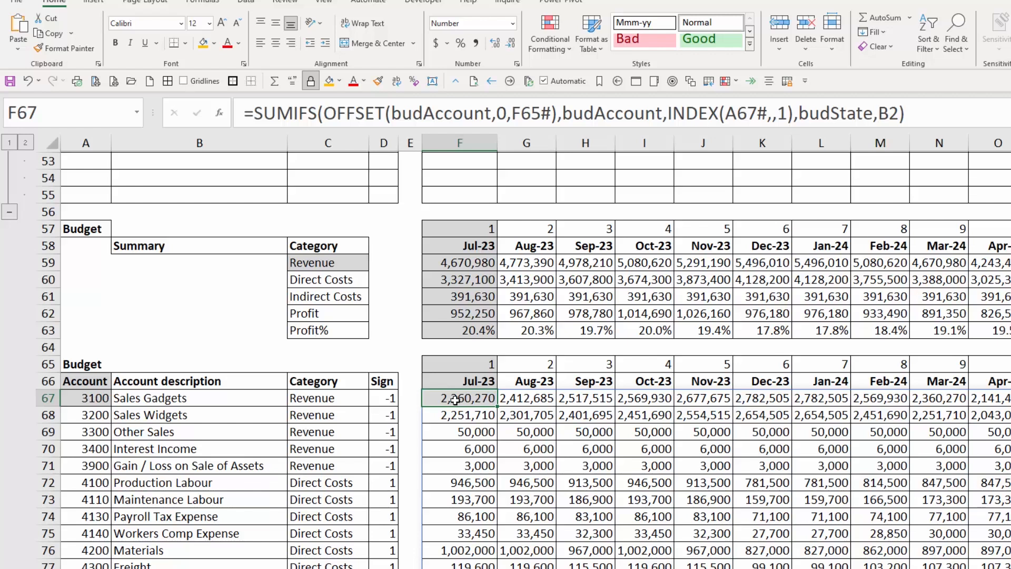
drag(329, 112, 557, 112)
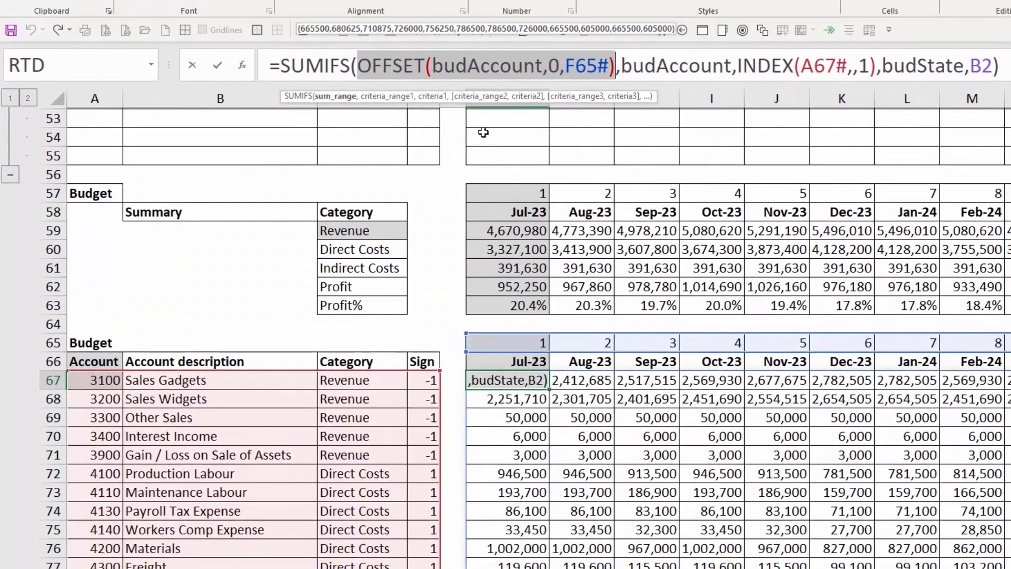
drag(429, 68, 543, 65)
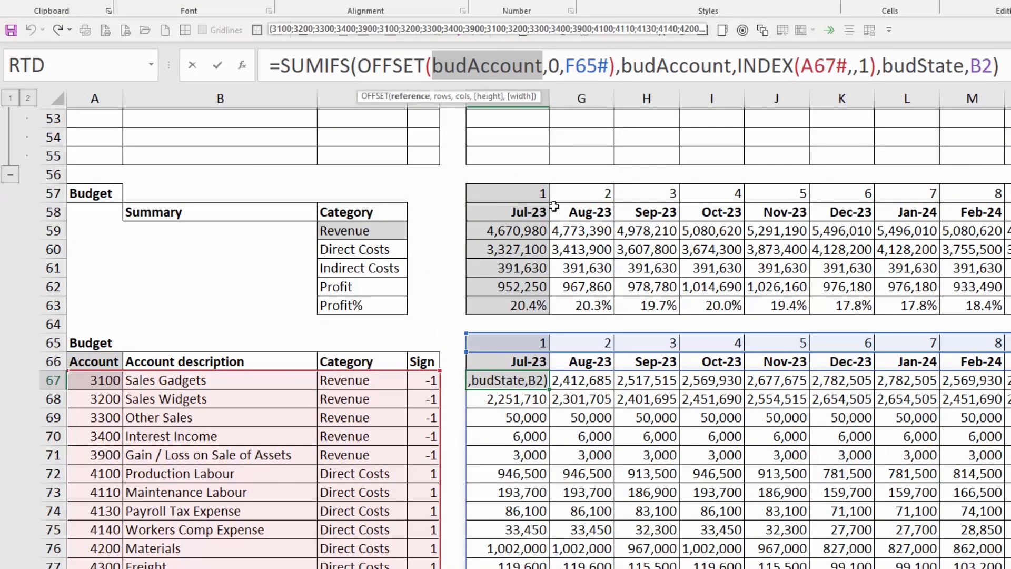
drag(548, 63, 609, 66)
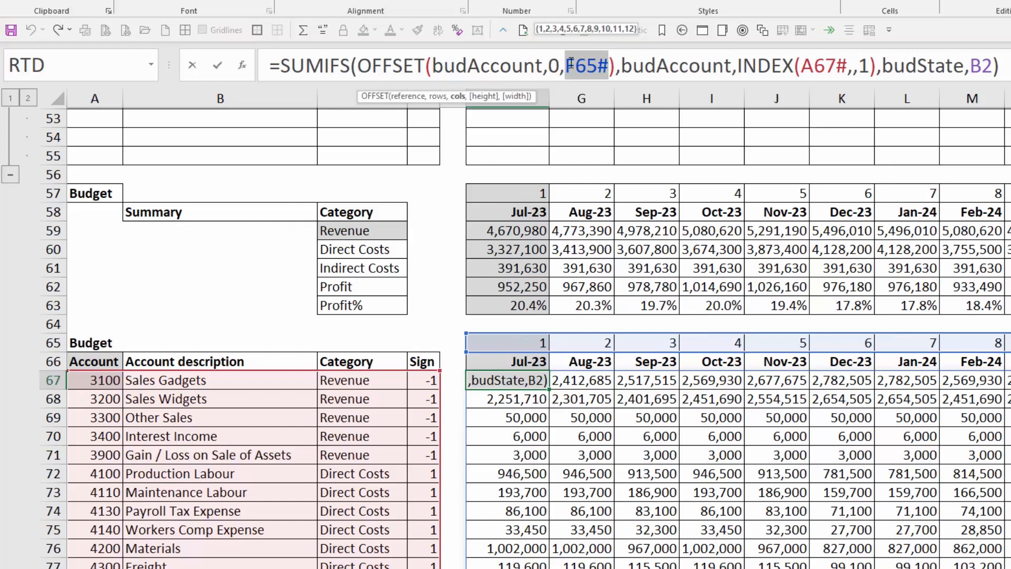
drag(358, 66, 617, 69)
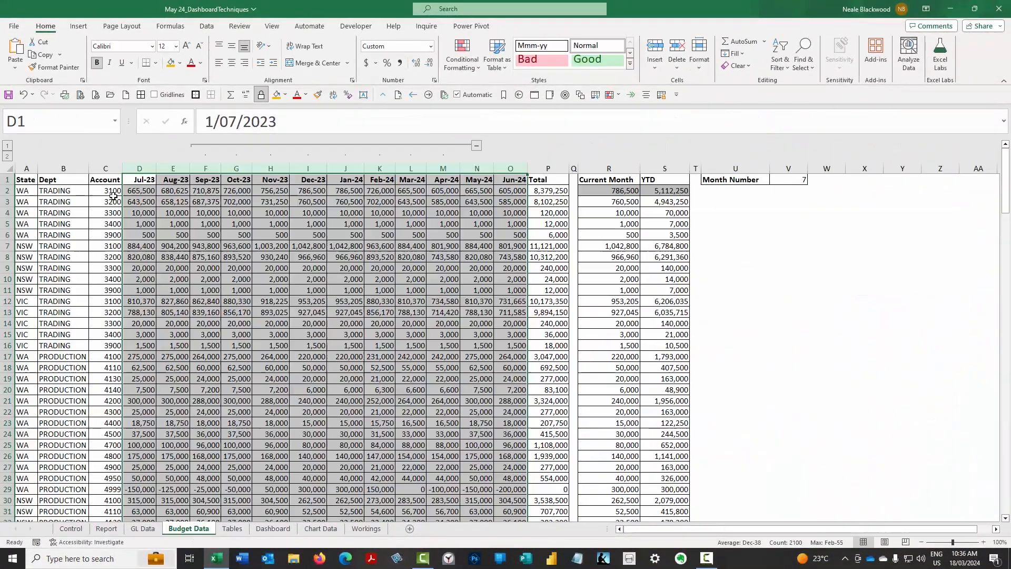
Select C2:C175 on the Budget Data sheet to inspect the budAccount range beside the monthly budget columns.
drag(113, 196, 117, 565)
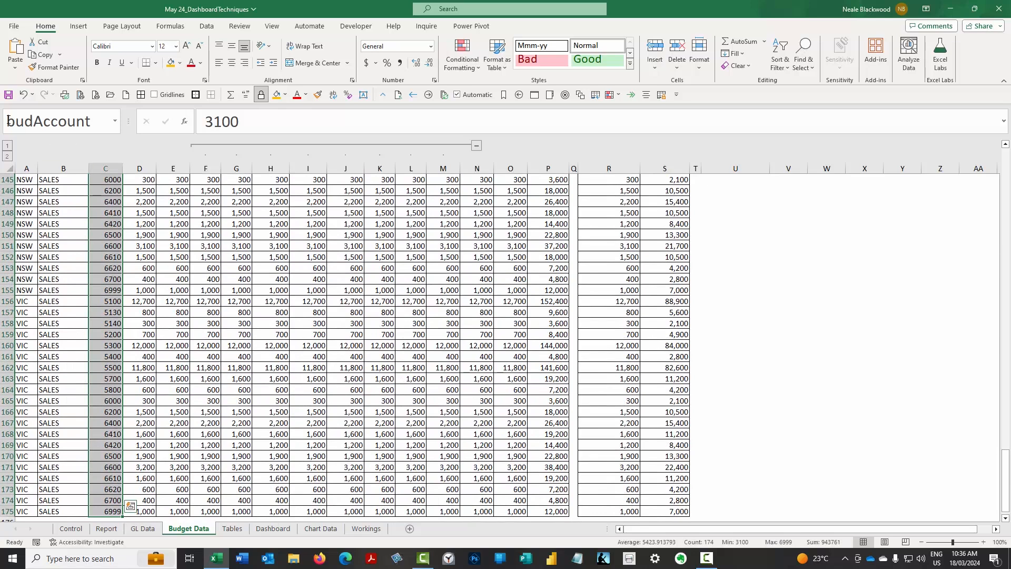
scroll(163, 240, up, 20)
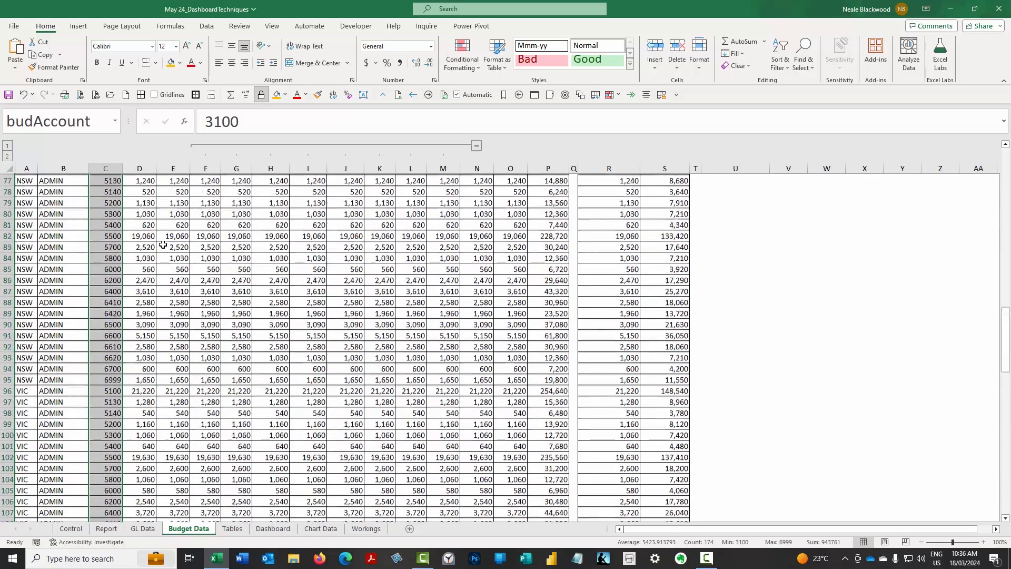
scroll(164, 241, up, 4)
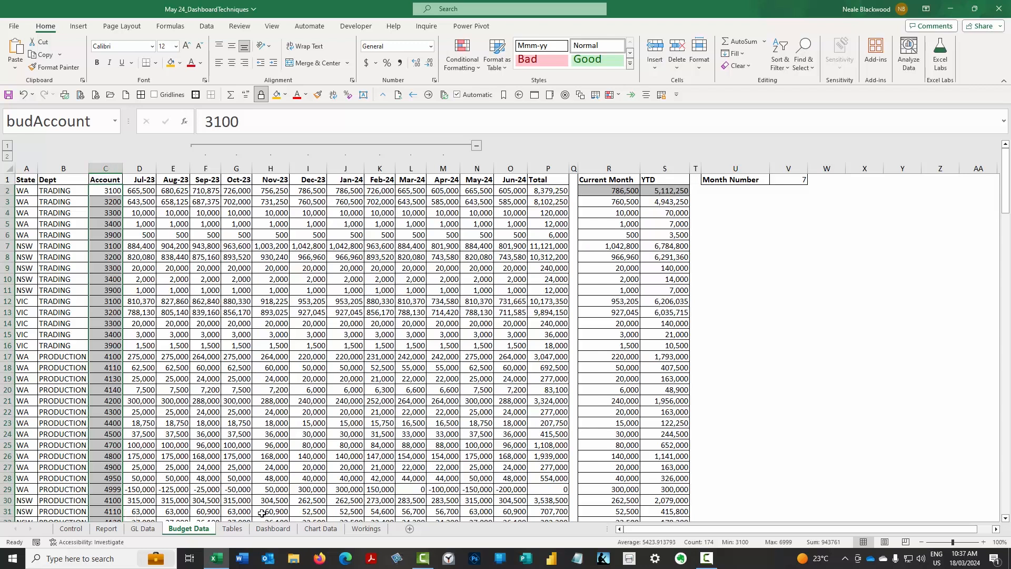
Return to Workings and review F67's OFFSET sum range and its budAccount and budState criteria without editing the formula.
click(366, 529)
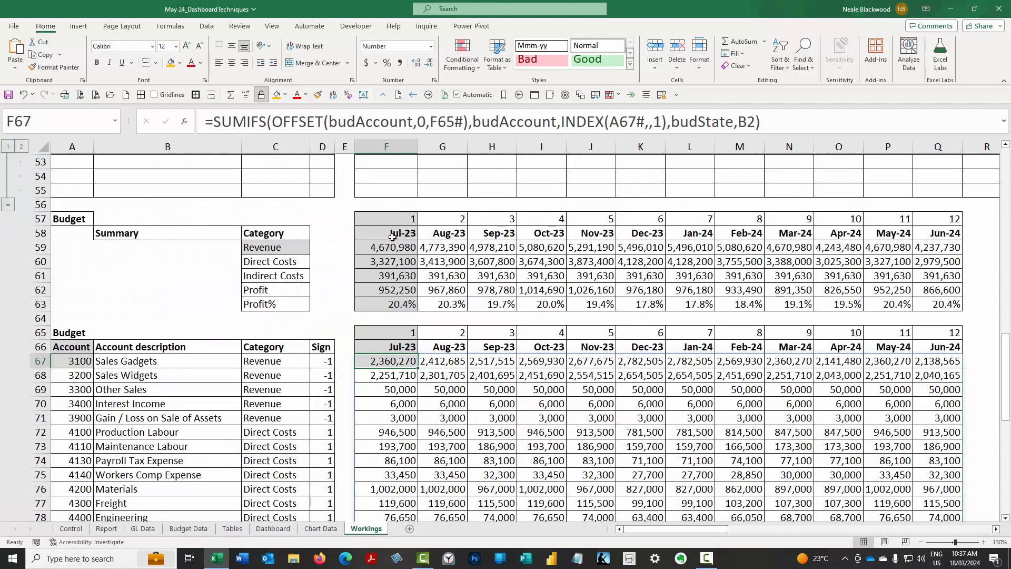
drag(272, 121, 469, 121)
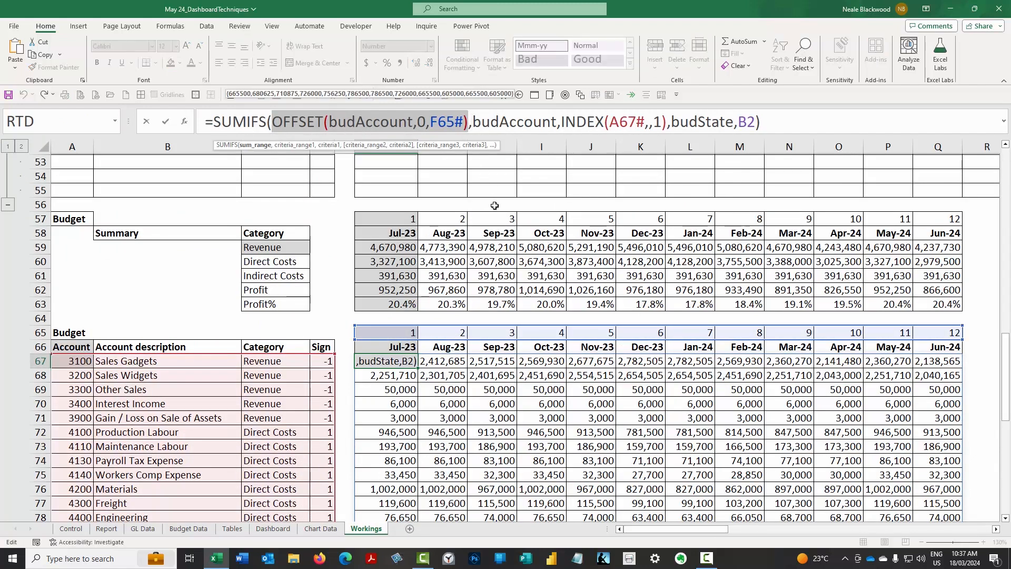
key(Escape)
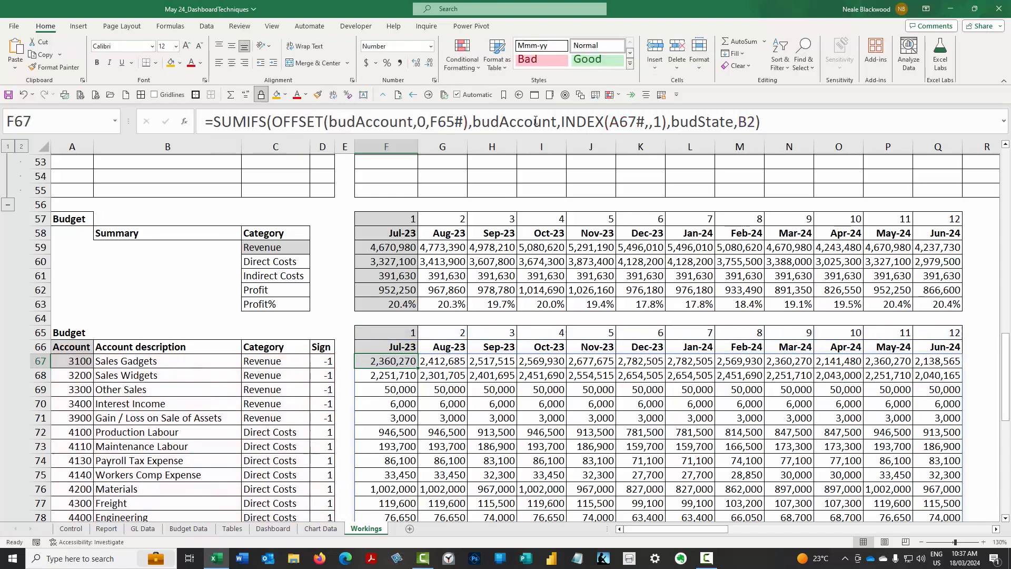
drag(473, 122, 757, 122)
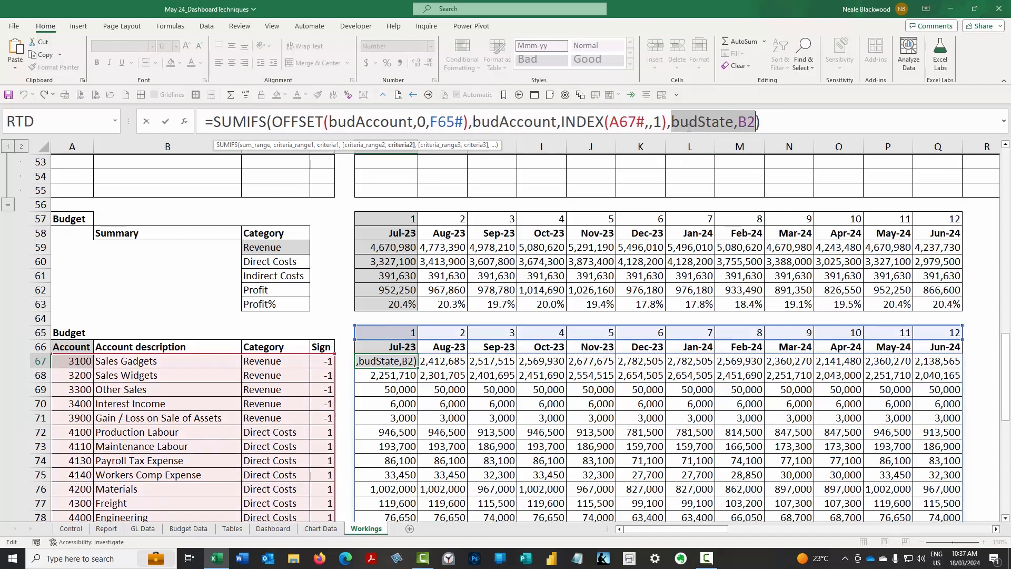
key(Escape)
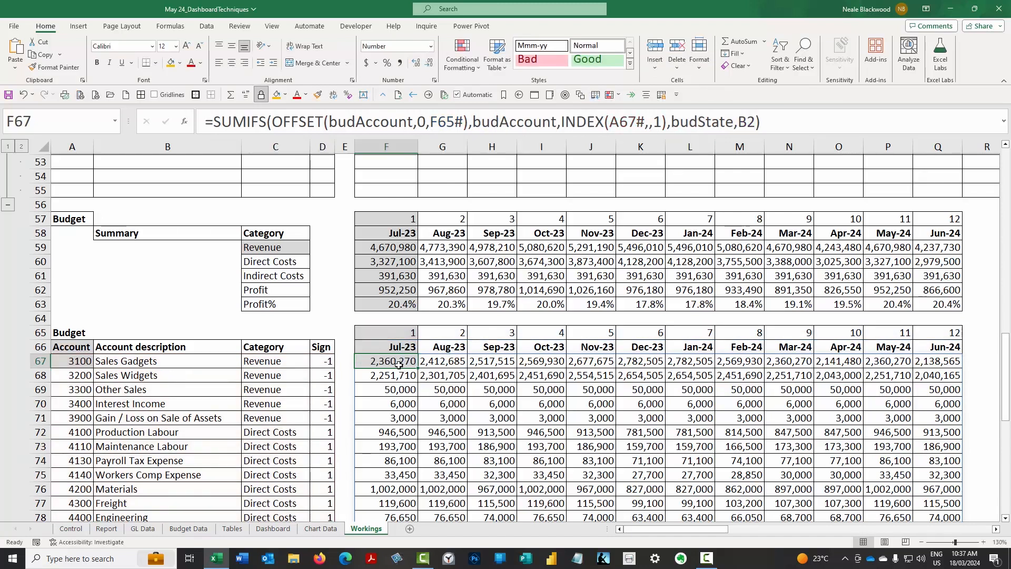
drag(272, 121, 469, 122)
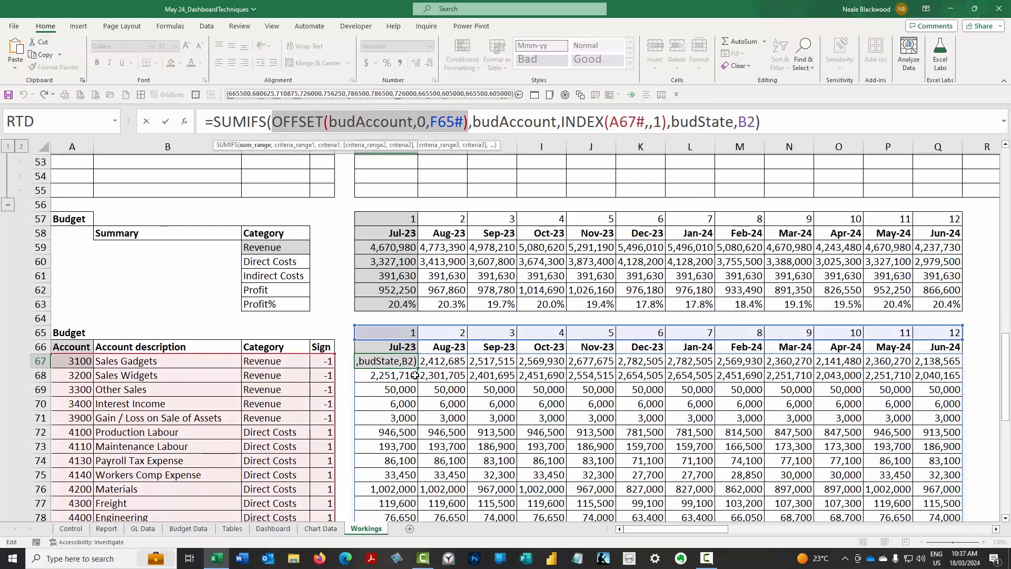
key(Escape)
scroll(396, 386, up, 17)
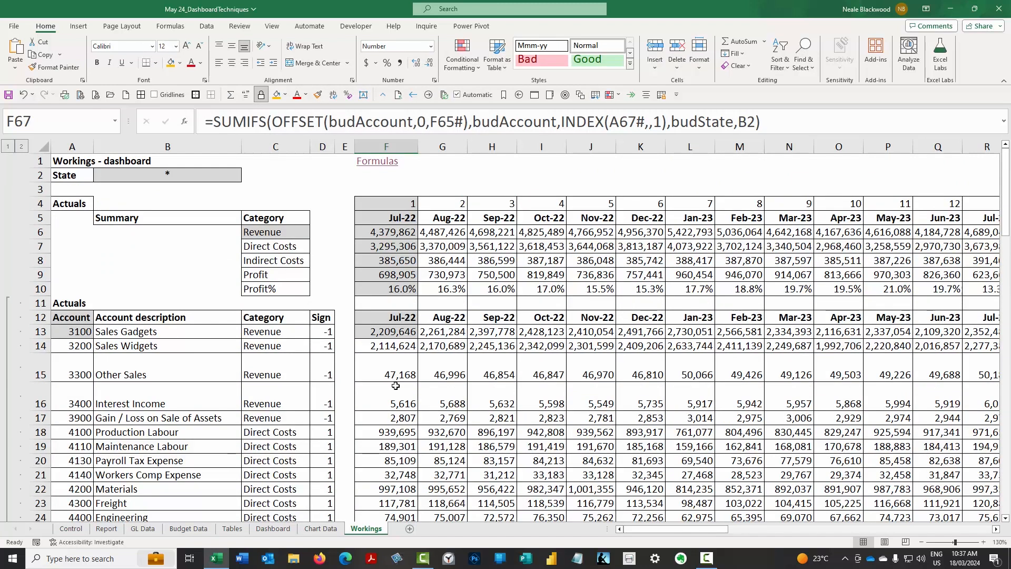
Look across the Chart Data sheet's sections for current year variances, rolling 13 months and the selected number of months.
click(321, 528)
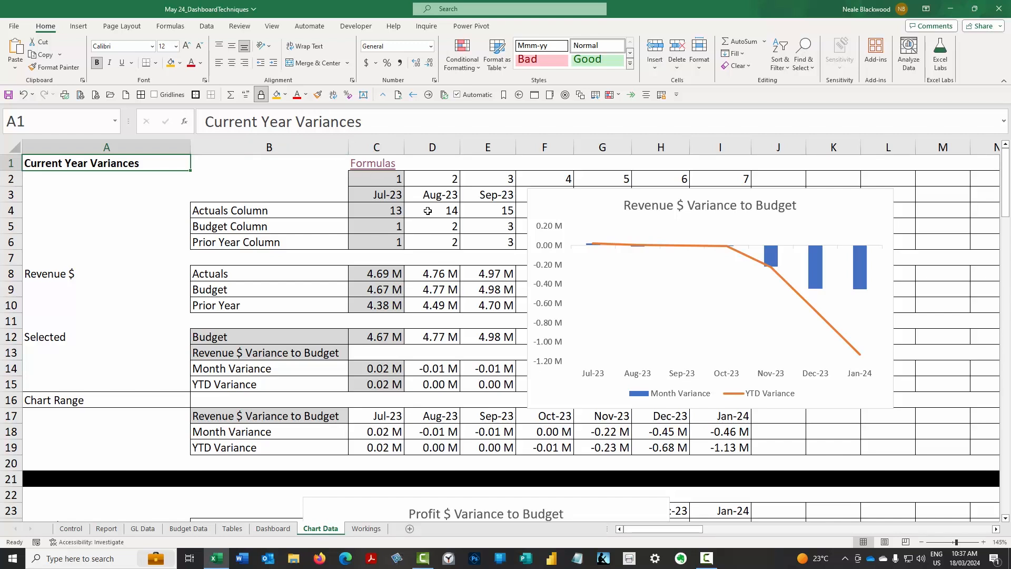
click(436, 197)
click(996, 529)
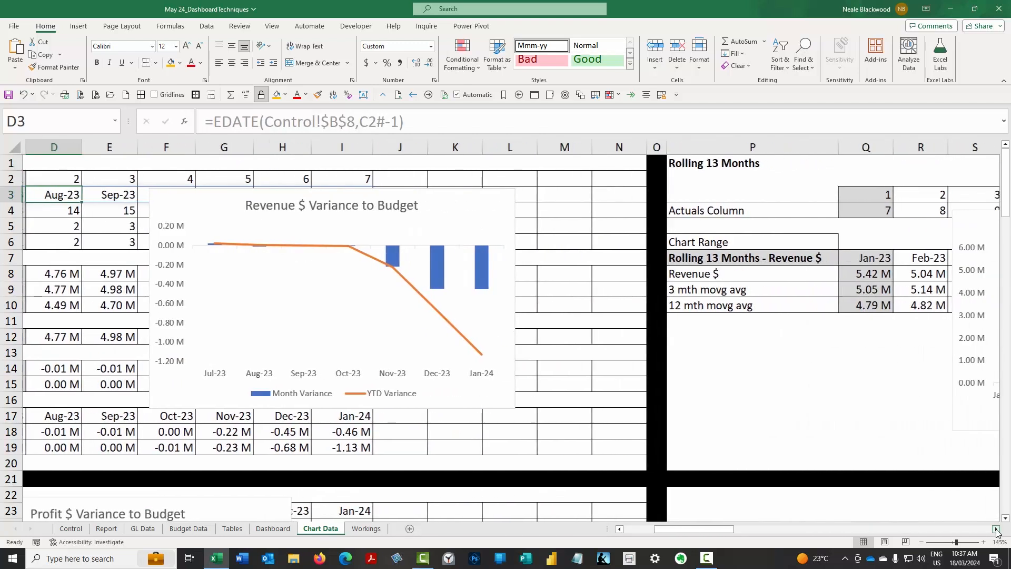
click(996, 530)
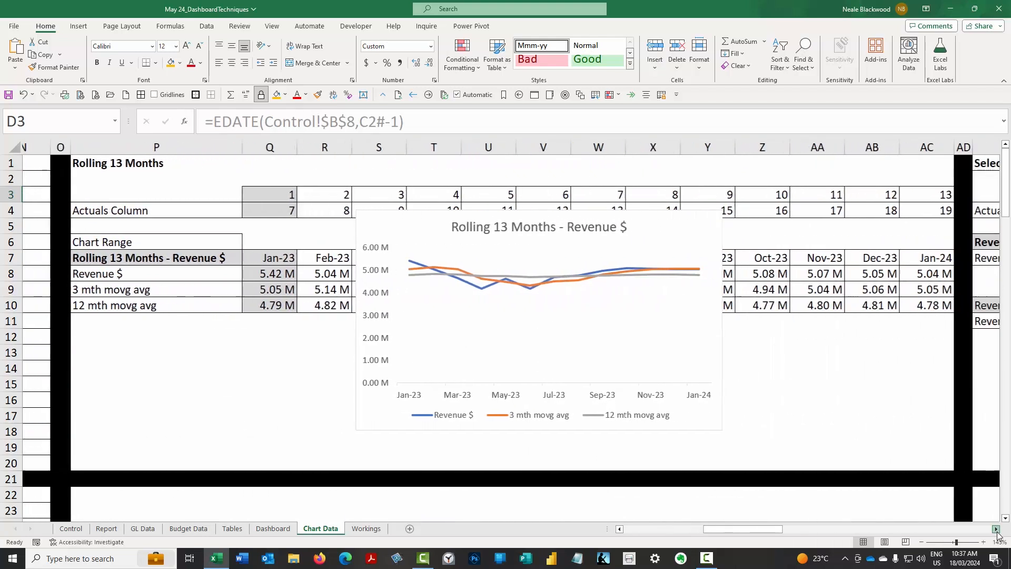
click(996, 528)
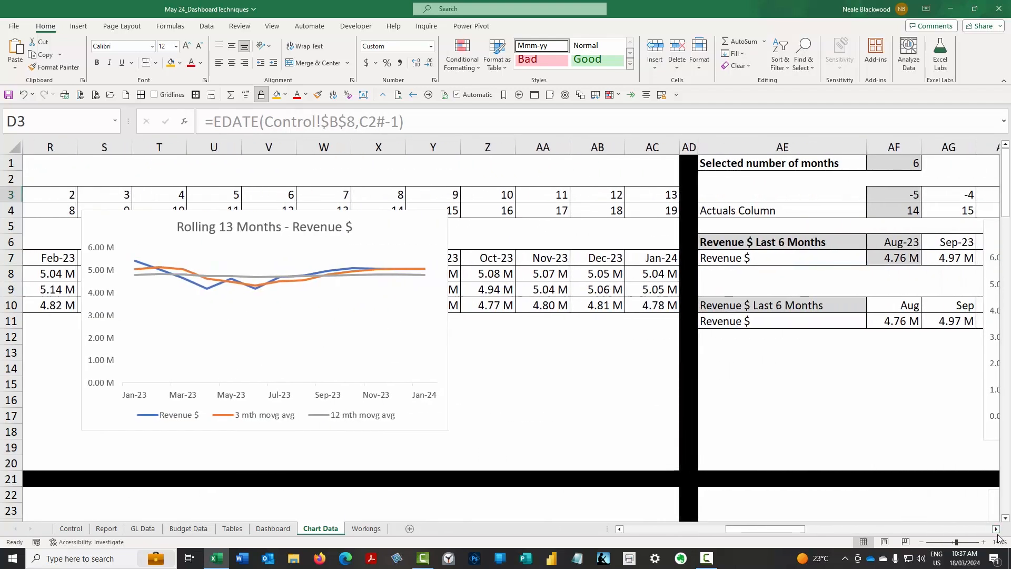
click(996, 529)
click(996, 528)
click(996, 529)
click(996, 529)
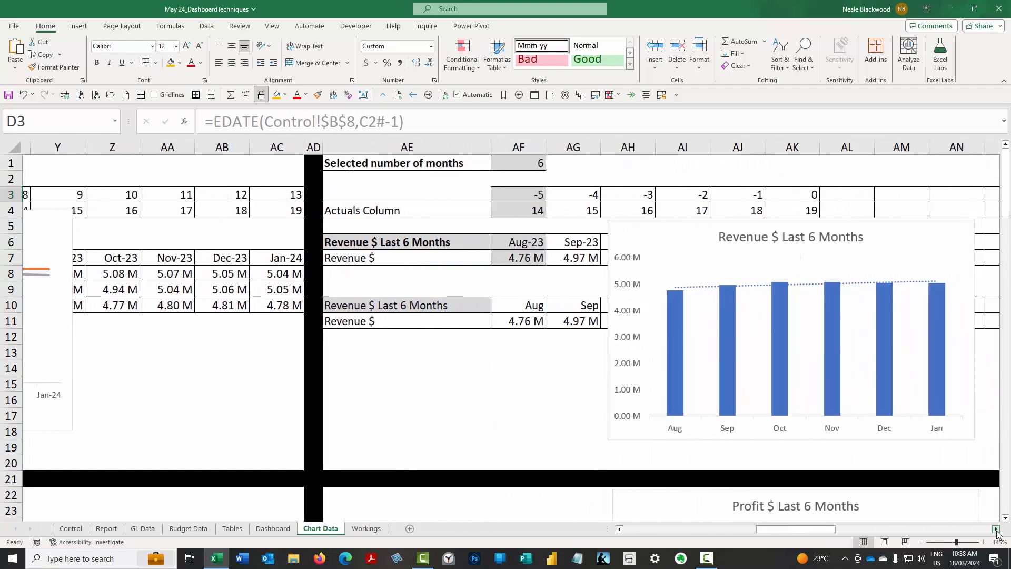
click(996, 528)
click(996, 529)
click(996, 529)
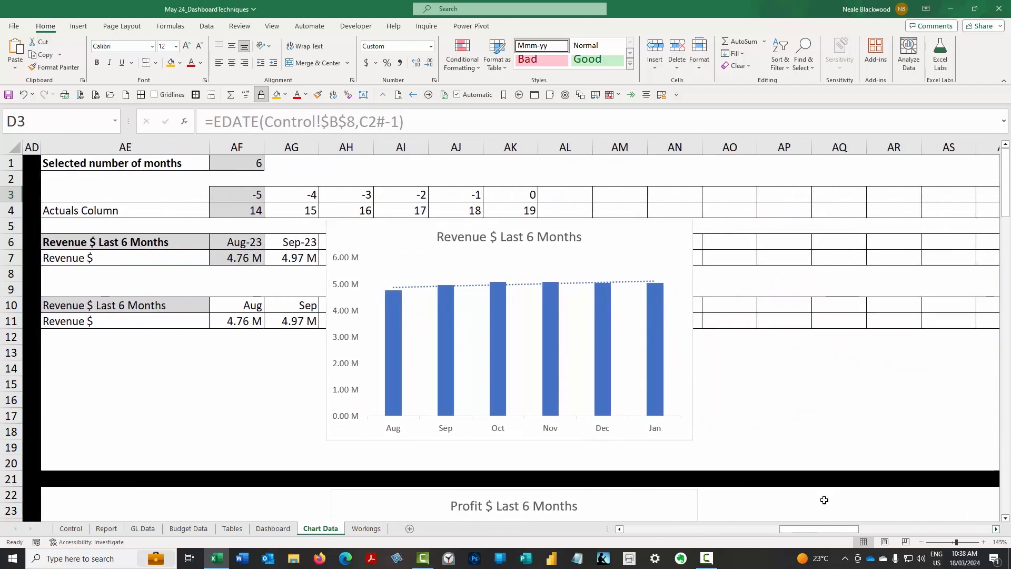
Return to the Current Year Variances section and examine the SEQUENCE formula in C2 and the EDATE formula in C3.
drag(836, 530, 665, 532)
click(376, 179)
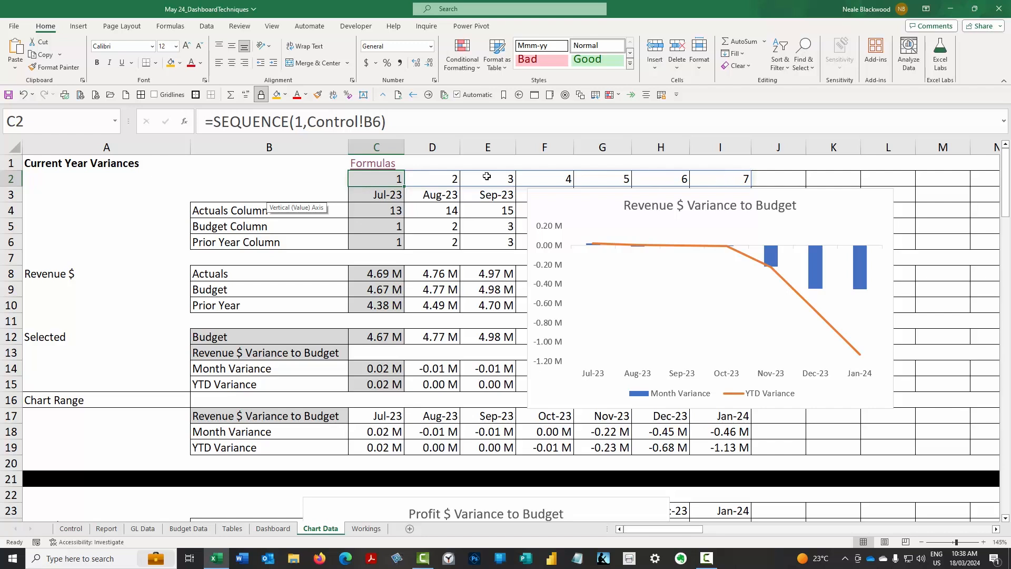
click(392, 195)
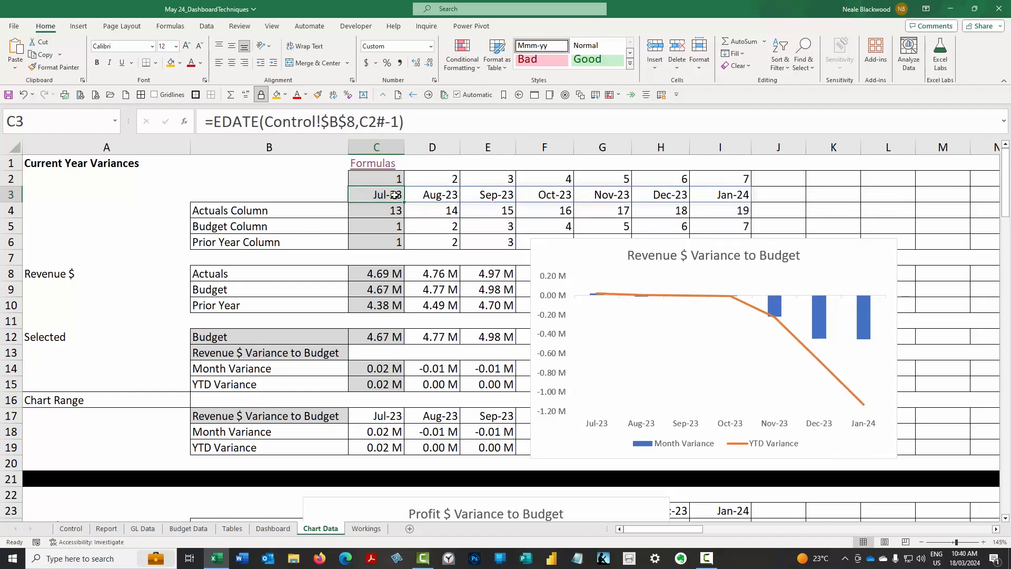
Examine the MATCH formulas for the Actuals Column in C4 and the Budget Column in C5, checking the C3 dates.
click(387, 210)
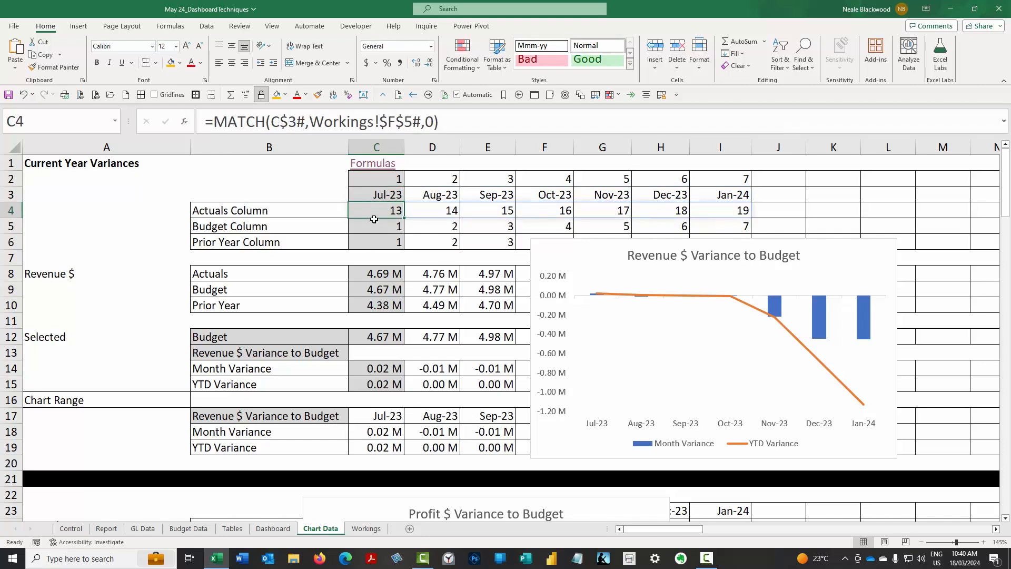
click(391, 196)
click(389, 210)
drag(212, 121, 445, 124)
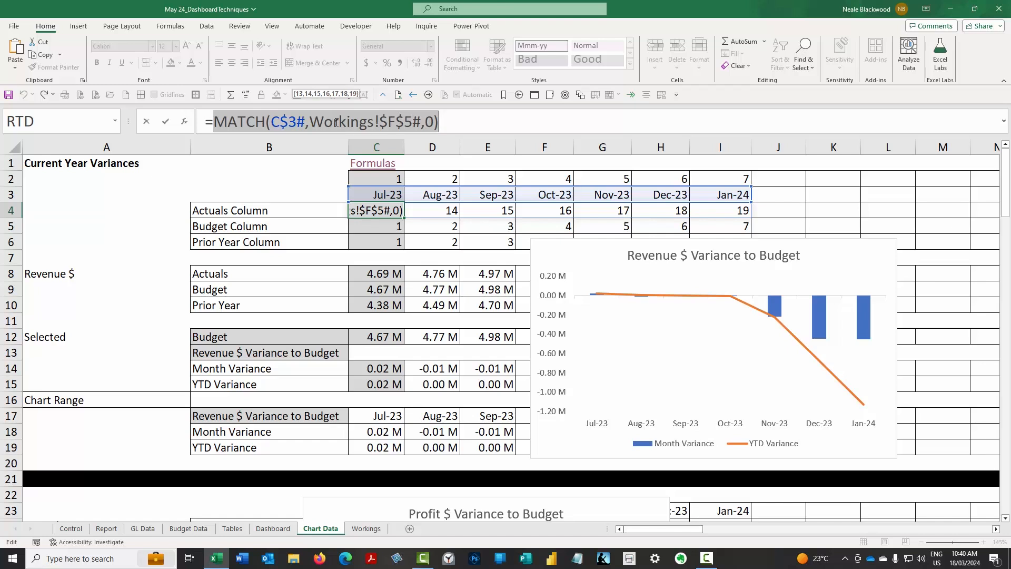
key(Escape)
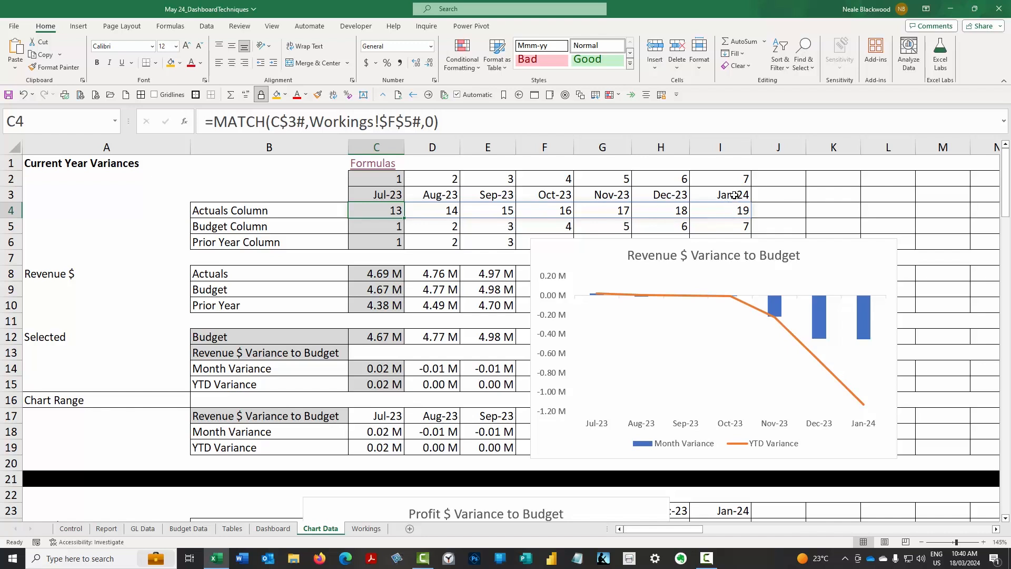
click(384, 228)
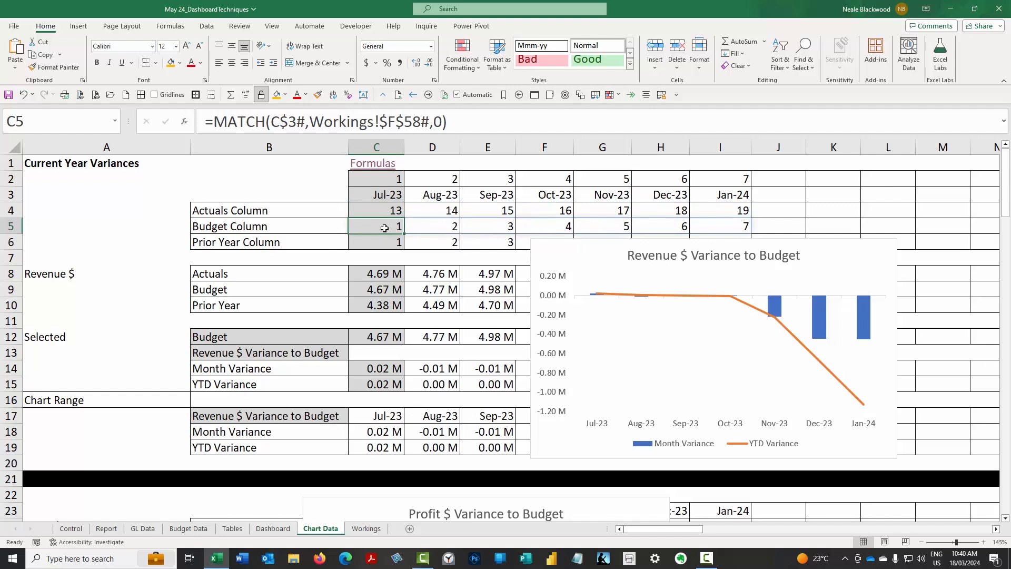
Examine the Prior Year Column's MATCH and EDATE formula in C6, comparing it with the Actuals and Budget Column formulas.
click(389, 243)
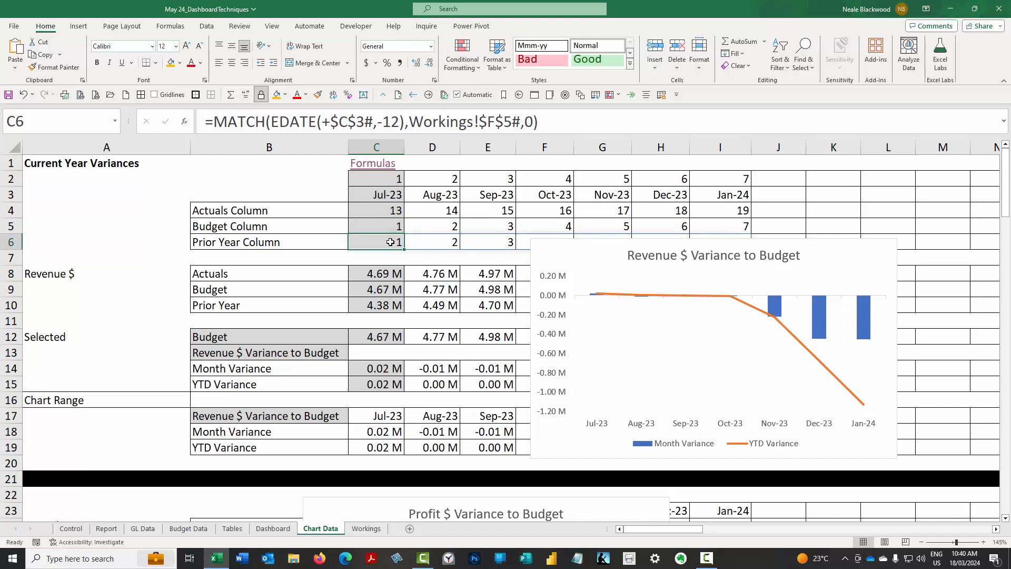
click(372, 222)
click(379, 212)
click(383, 228)
click(384, 241)
Examine the revenue Actuals INDEX formula in C8, checking its Workings!$F$6# array and C4# position argument without editing it.
key(Down)
key(Down)
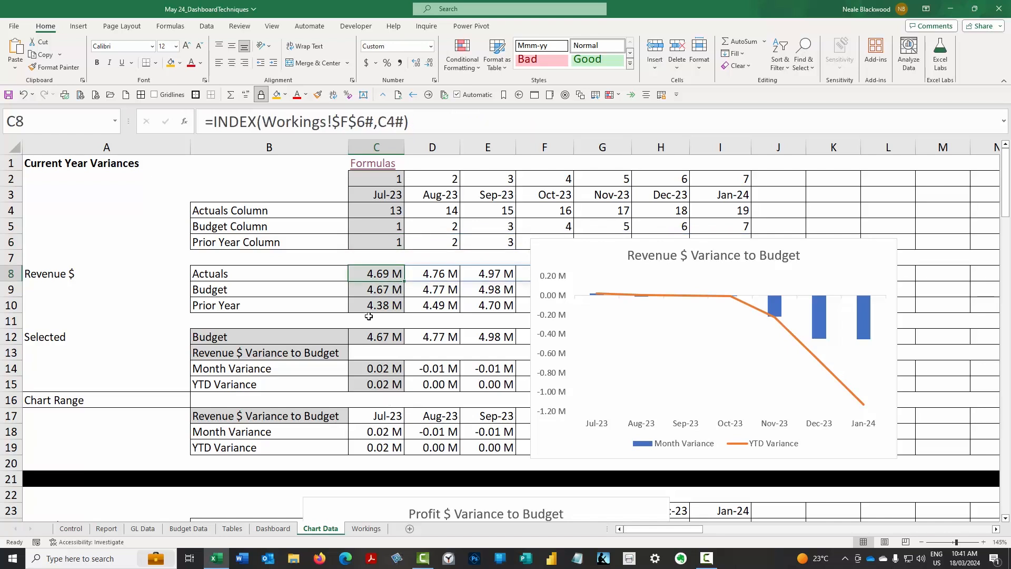
key(F2)
key(Escape)
drag(216, 120, 405, 123)
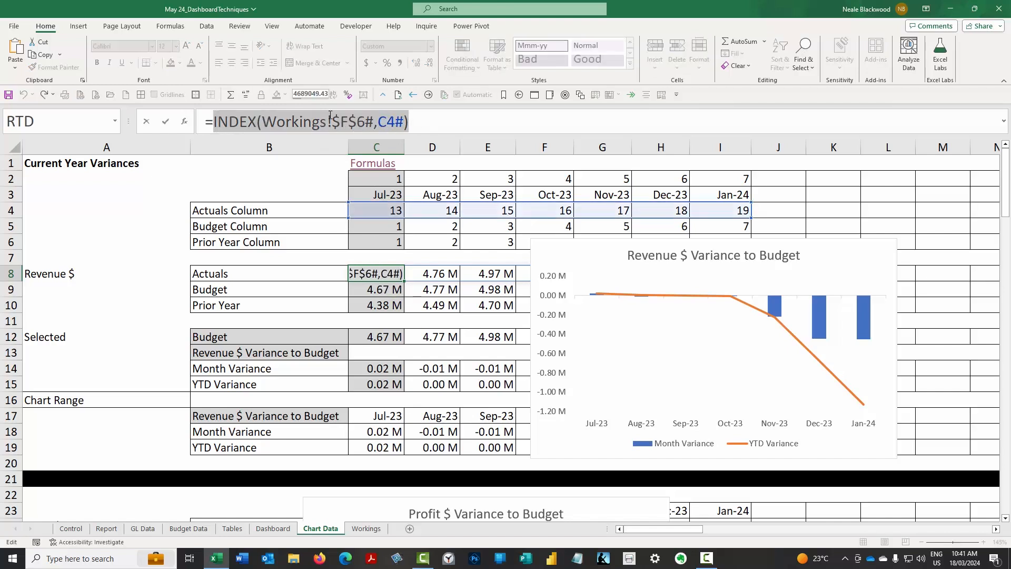
click(376, 123)
drag(262, 122, 405, 121)
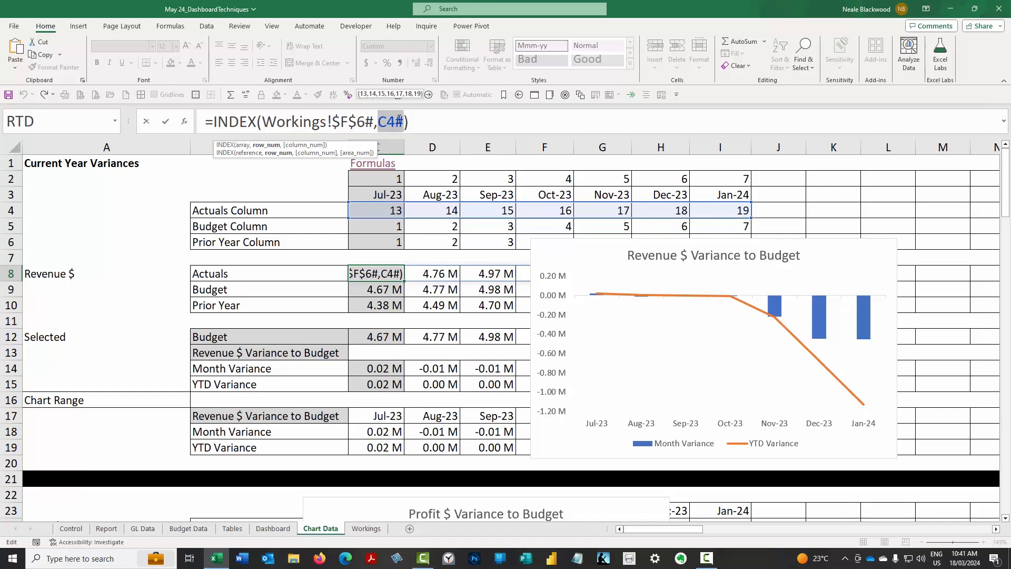
drag(263, 121, 405, 122)
click(165, 121)
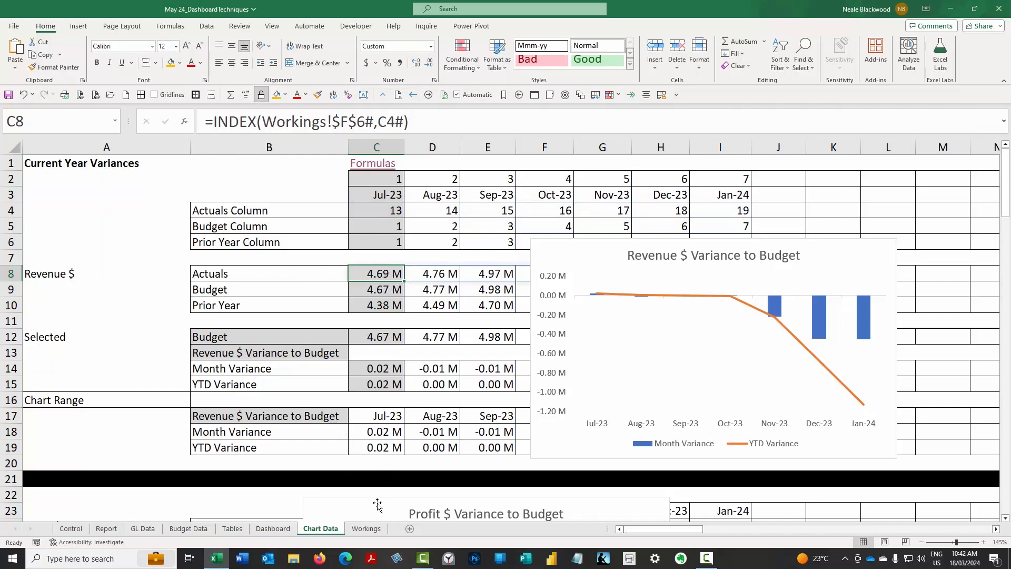
On Workings, trace the Revenue summary row from F6 across to the thirteenth month in R6.
click(363, 529)
click(392, 332)
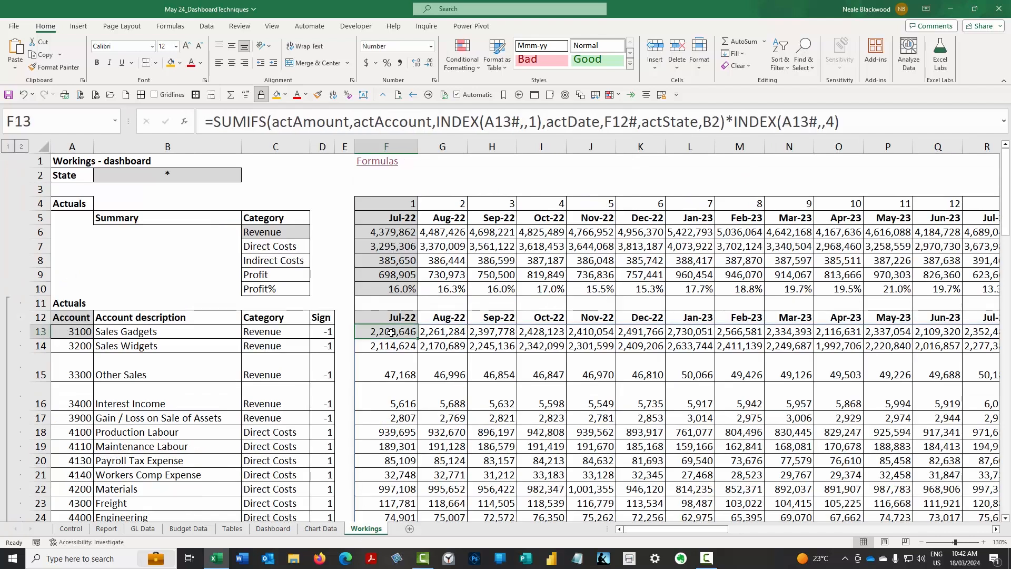
key(Up)
key(Up)
key(Up)
key(Up)
key(Up)
key(Up)
key(Up)
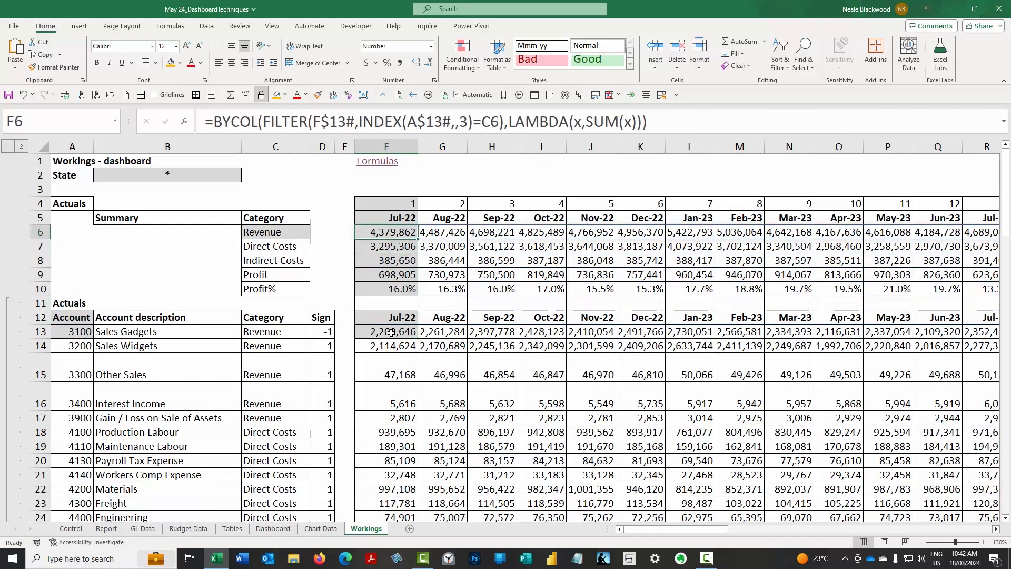
key(Right)
key(Right)
key(Right)
key(Right)
key(Right)
key(Right)
key(Right)
key(Right)
key(Right)
key(Right)
key(Right)
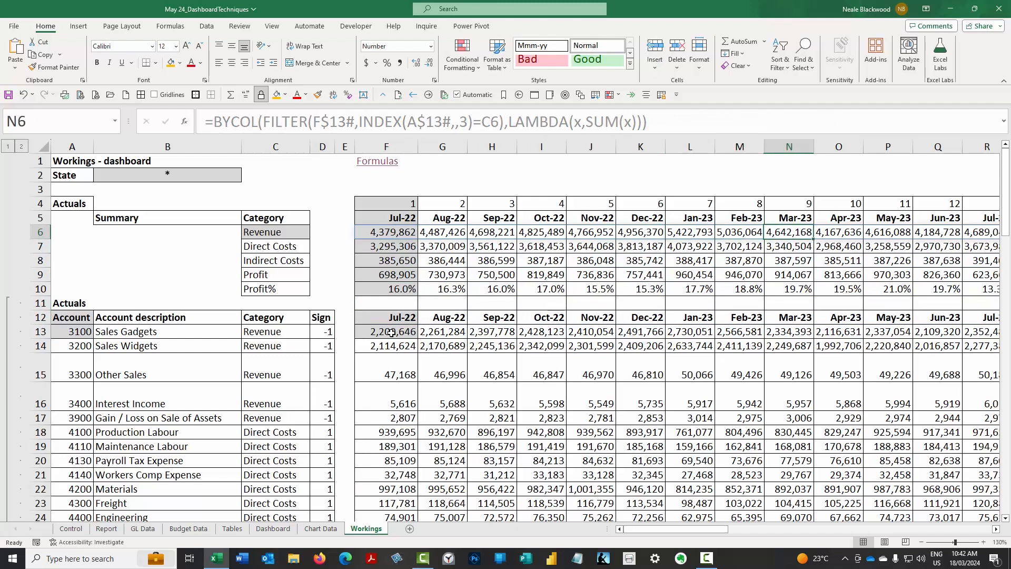
key(Right)
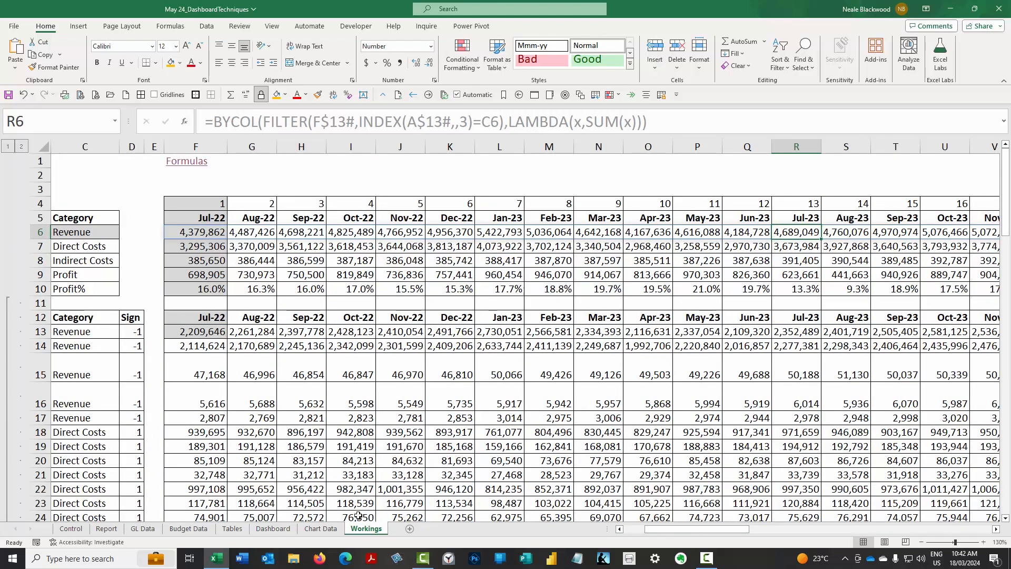
Return to Chart Data and inspect the custom number format of the revenue Actuals in C8.
click(321, 528)
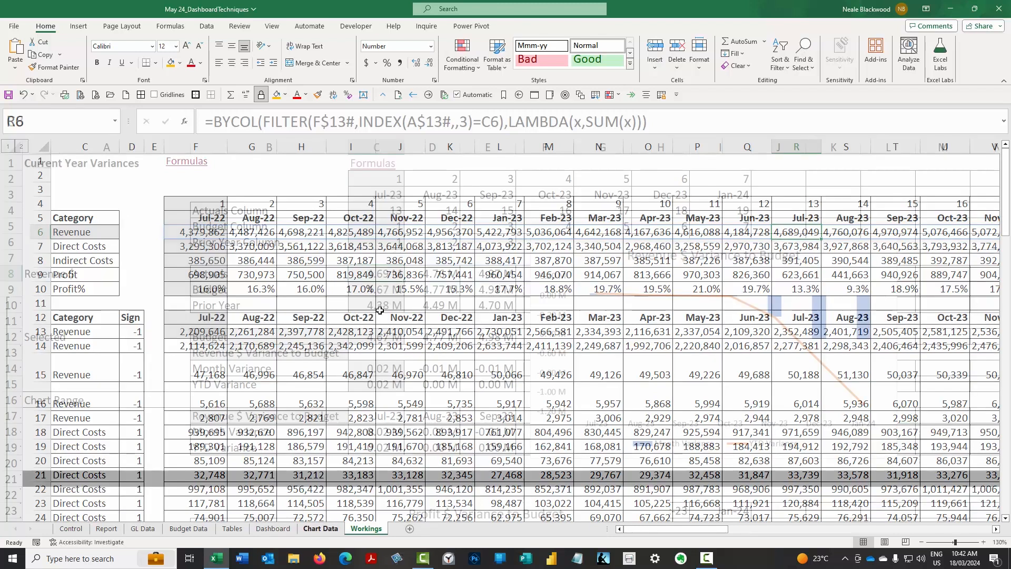
click(389, 212)
click(382, 277)
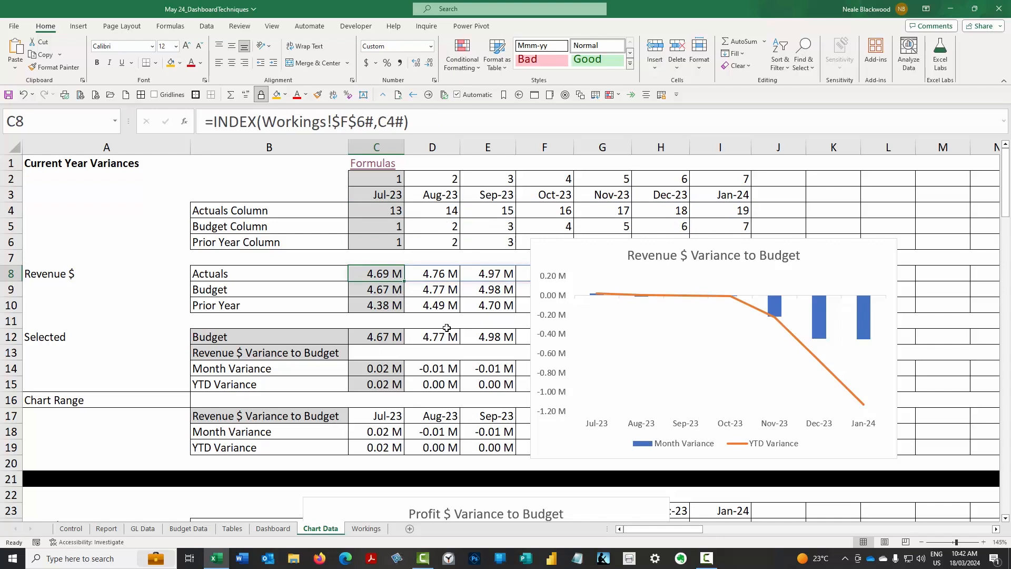
key(ctrl+1)
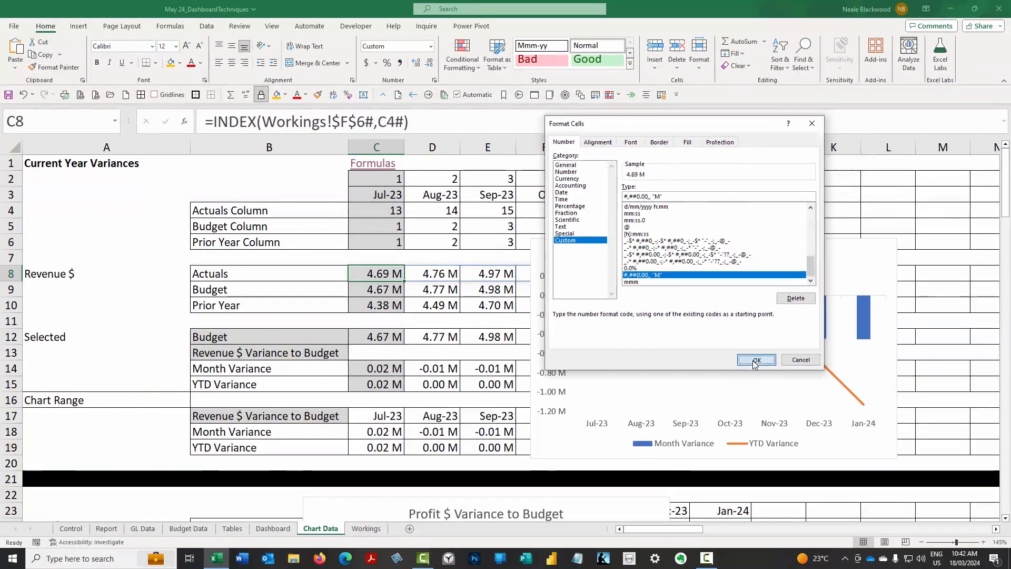
click(772, 424)
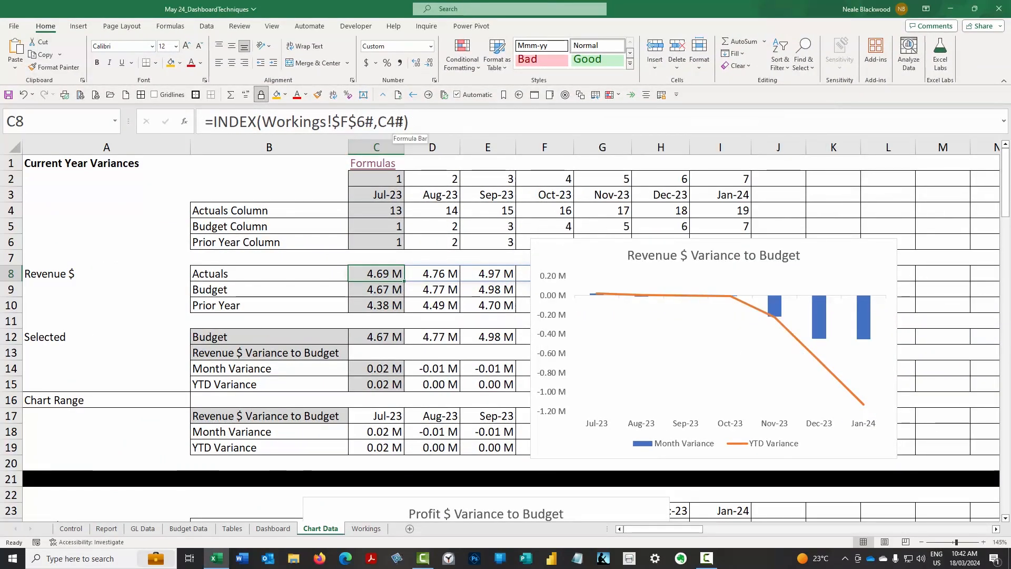
Examine the array and position arguments of the INDEX formulas for revenue Budget in C9 and Prior Year in C10.
click(392, 289)
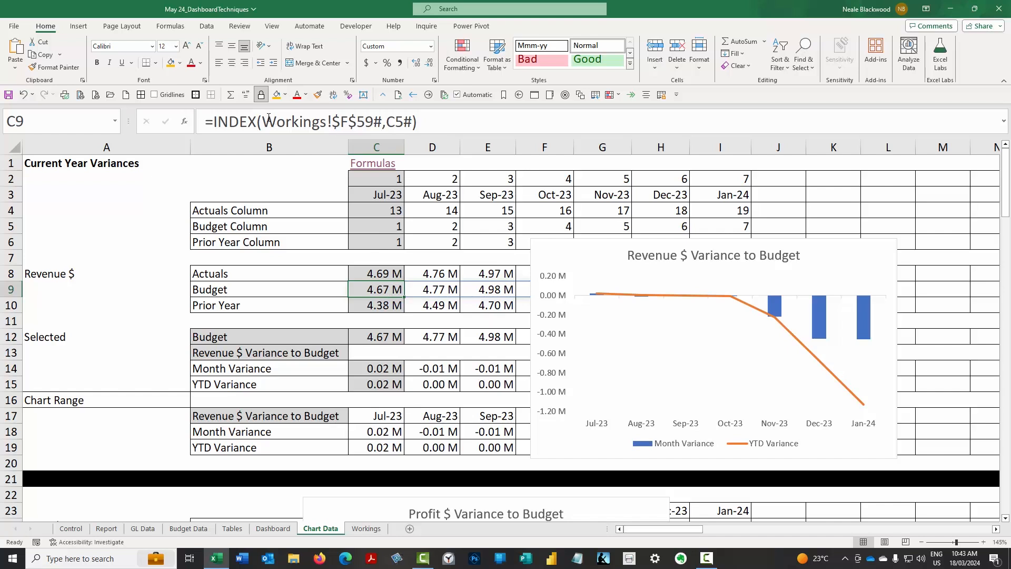
drag(262, 122, 413, 122)
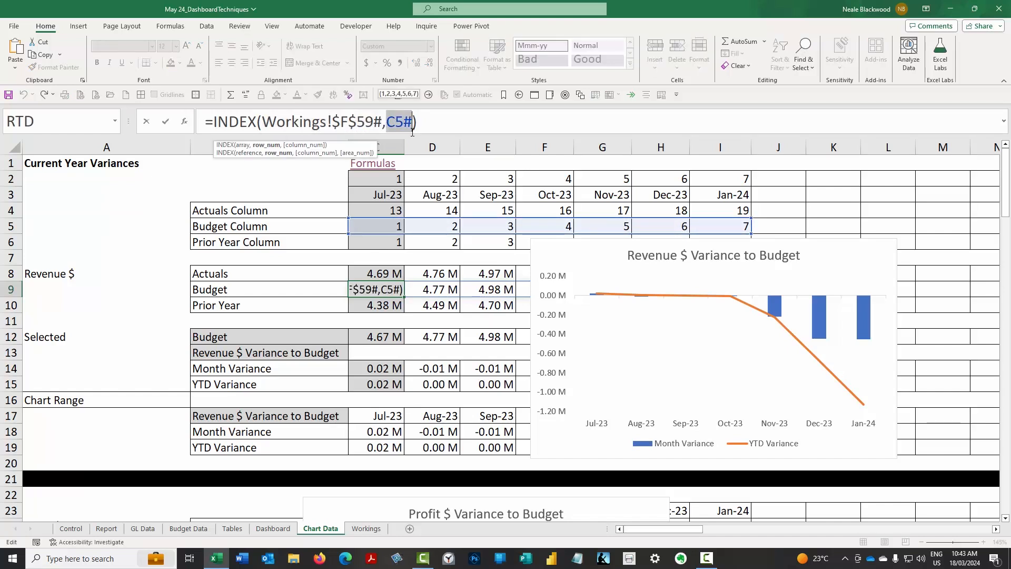
key(Return)
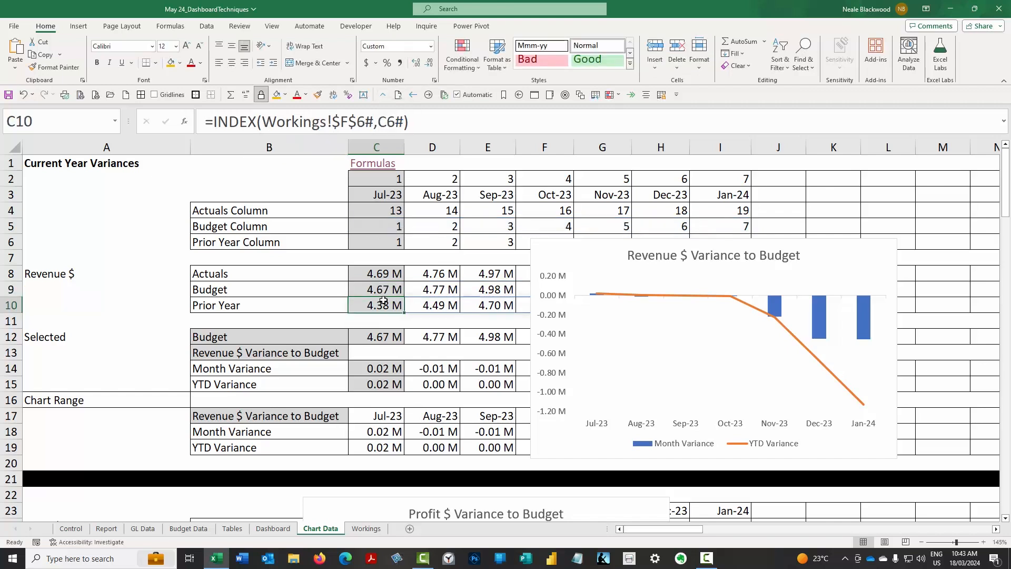
drag(263, 122, 403, 122)
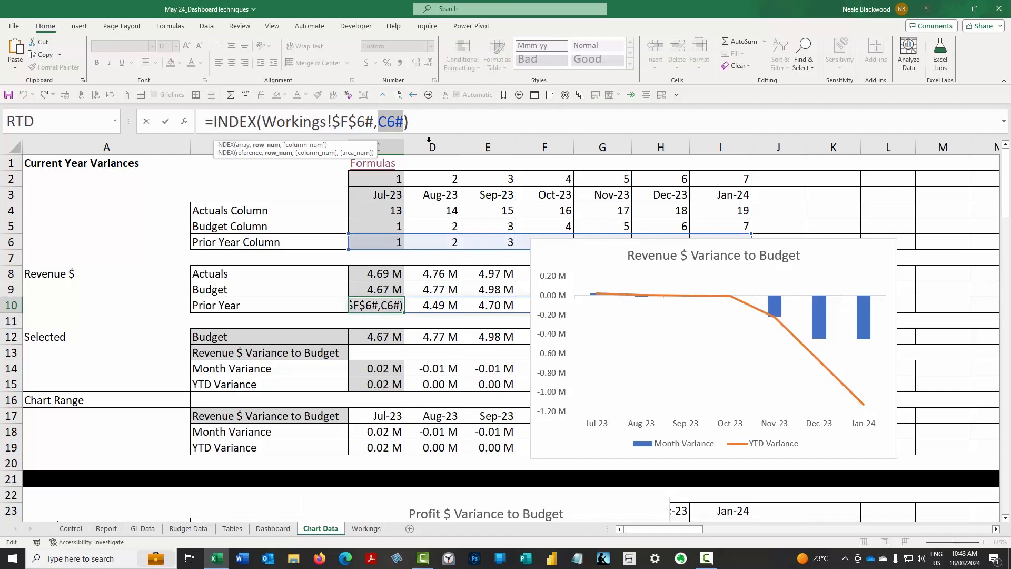
key(Escape)
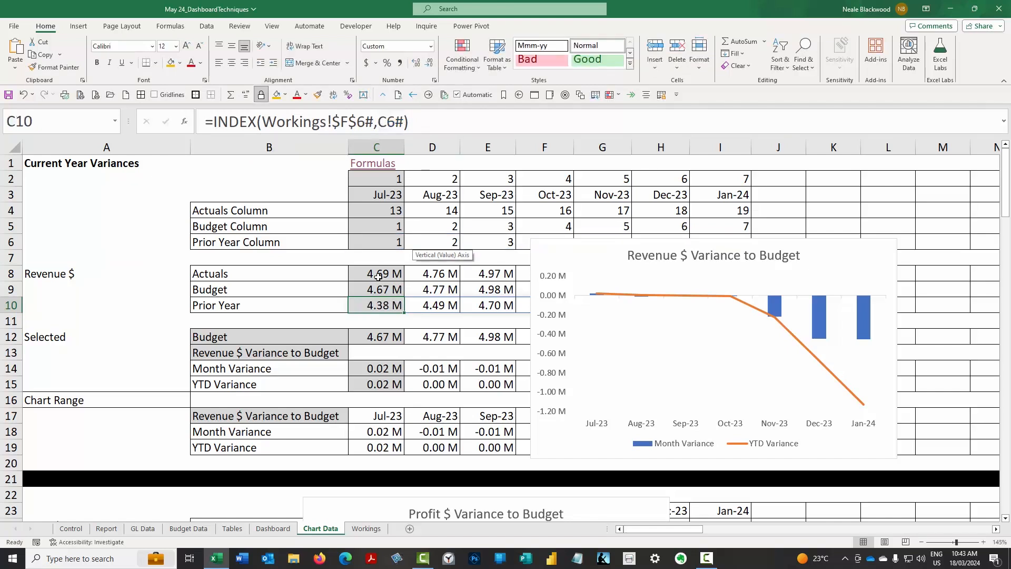
Review the Actuals, Budget and Prior Year labels and the IF formulas in B12 and C12 that choose the comparison.
drag(243, 275, 282, 308)
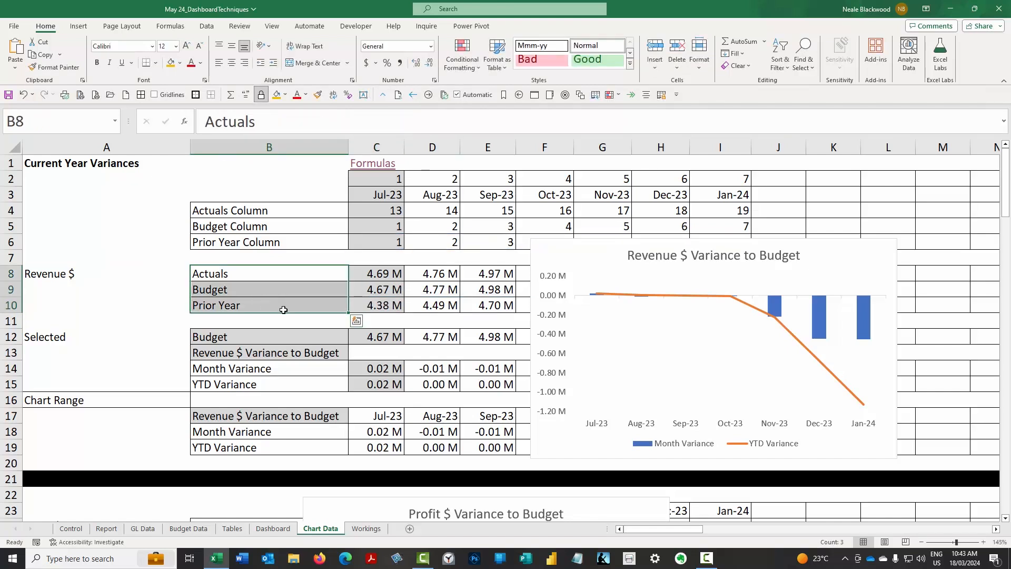
click(305, 338)
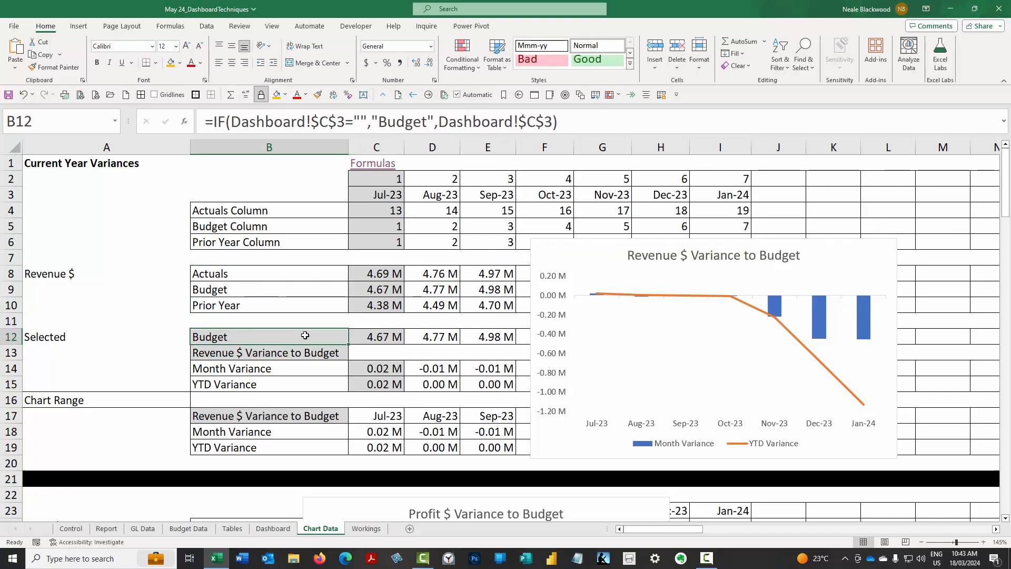
click(381, 335)
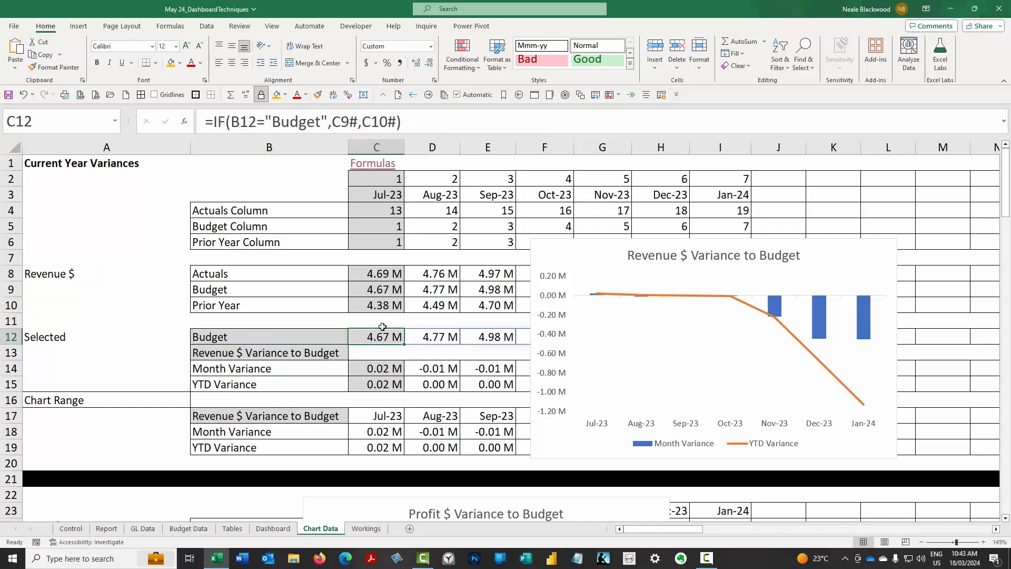
Examine the chart title formula in B13, checking how ampersands join A8, " Variance to " and B12, without editing it.
click(321, 351)
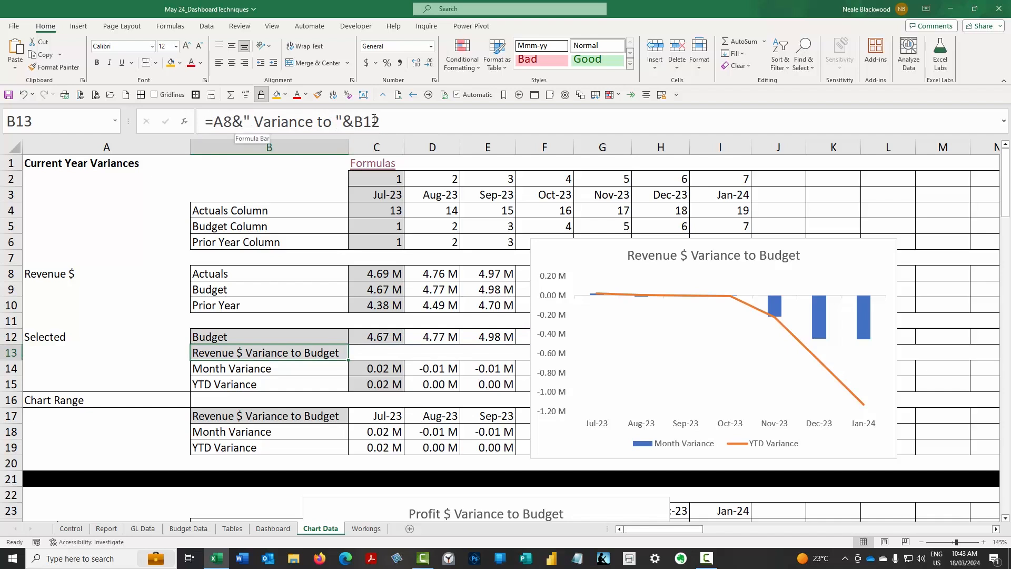
click(232, 118)
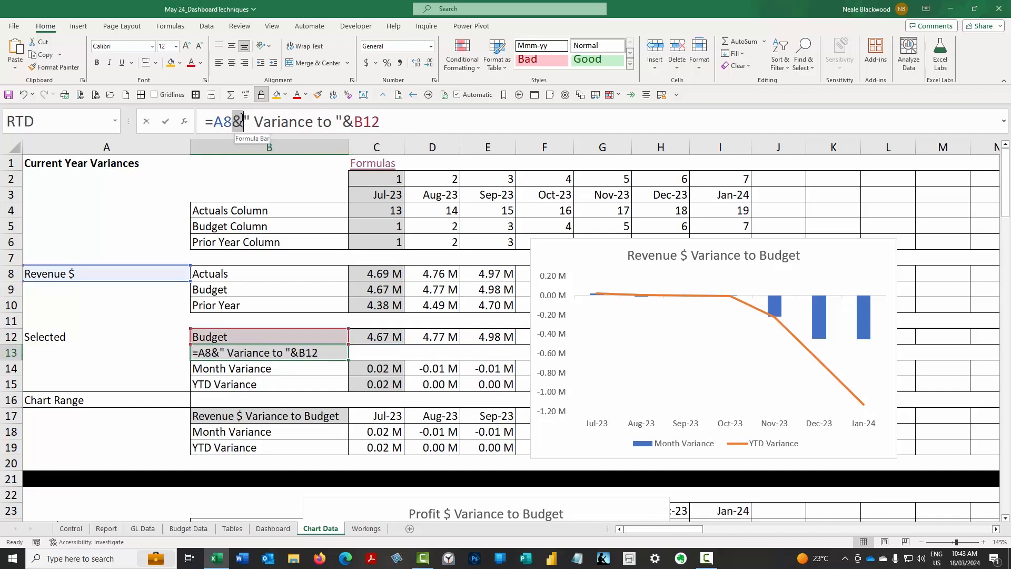
double_click(349, 121)
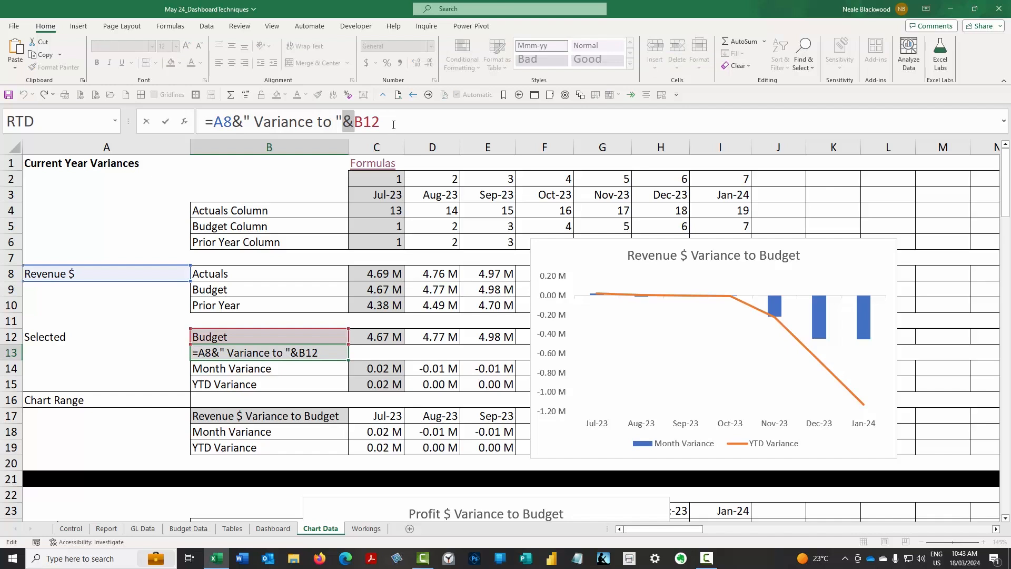
key(Escape)
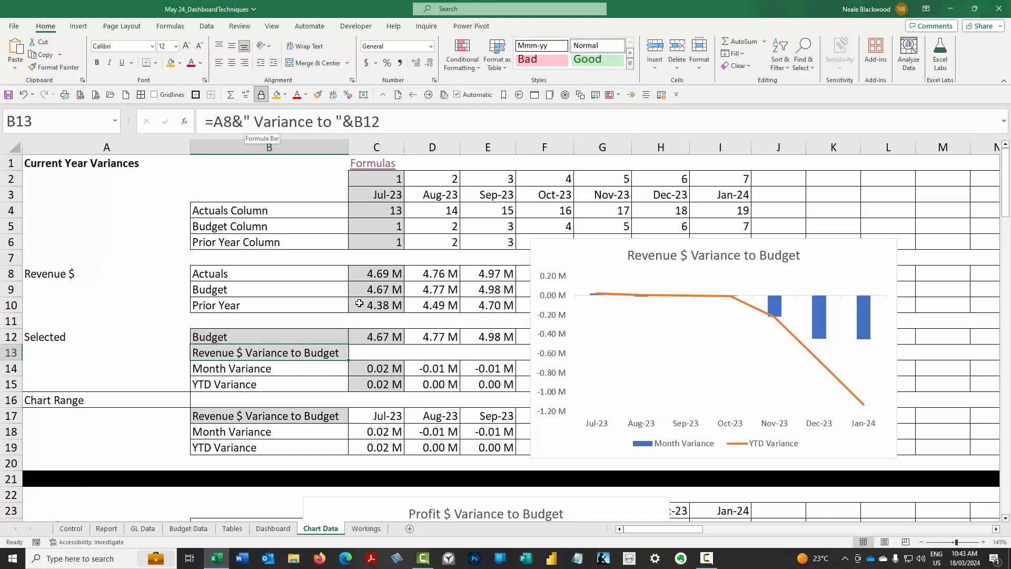
Examine the Month Variance formula in C14 and its C8# and C12# references without changing it.
click(376, 369)
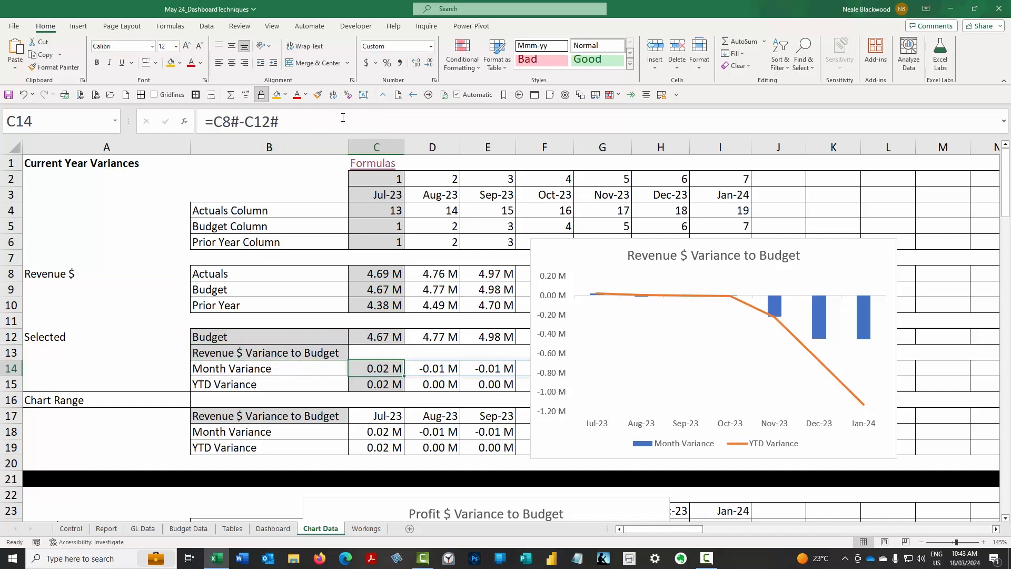
click(296, 118)
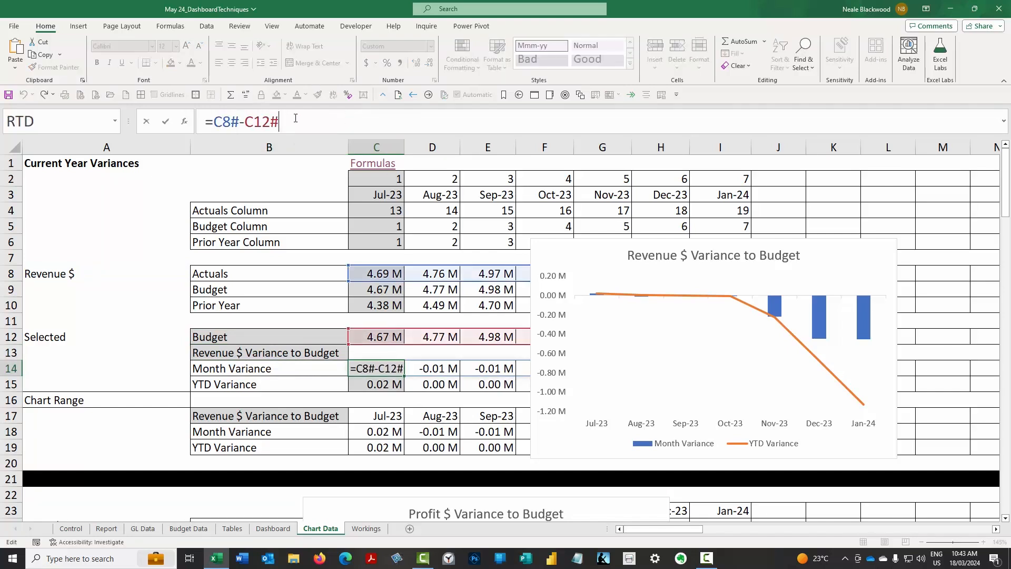
key(Return)
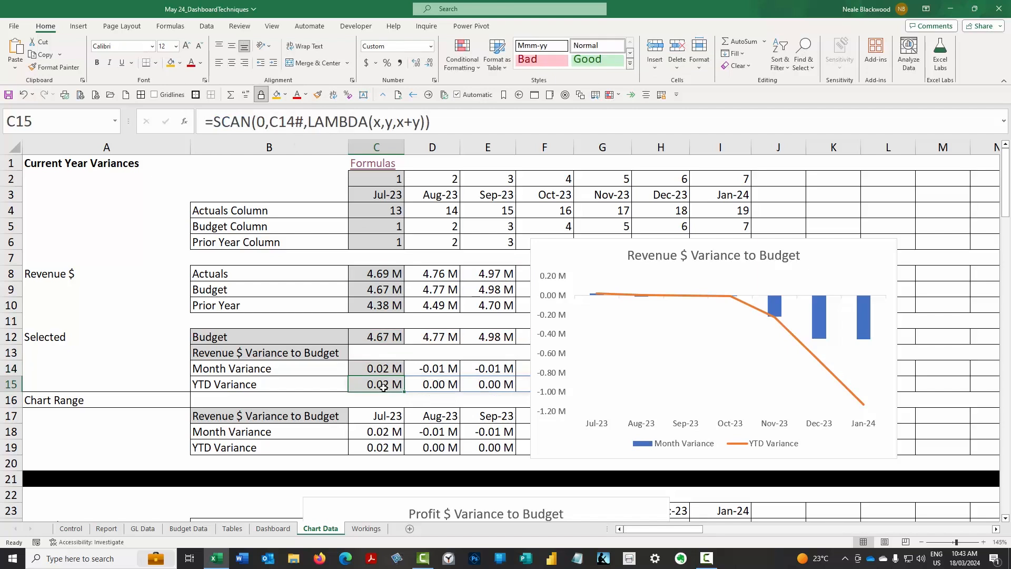
Examine the initial value, C14# array and LAMBDA(x,y,x+y) arguments of the YTD Variance SCAN formula in C15 and its spill.
double_click(260, 122)
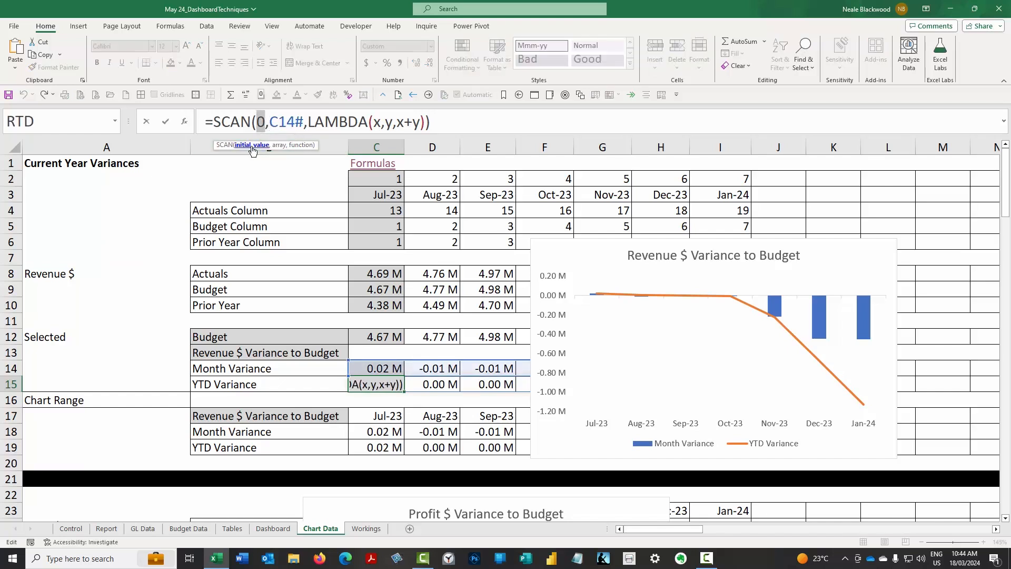
drag(270, 122, 304, 123)
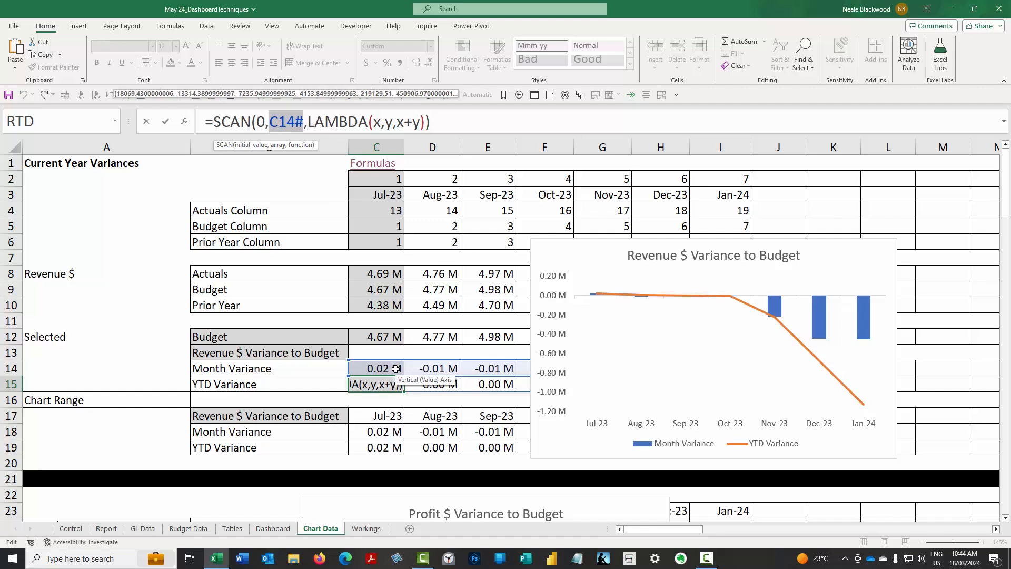
drag(309, 122, 425, 122)
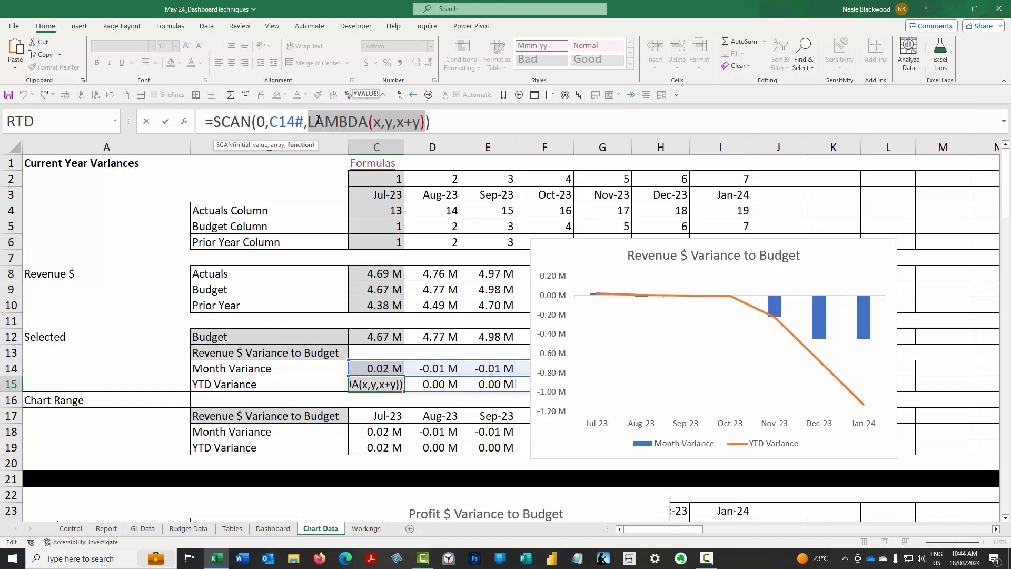
drag(374, 122, 415, 121)
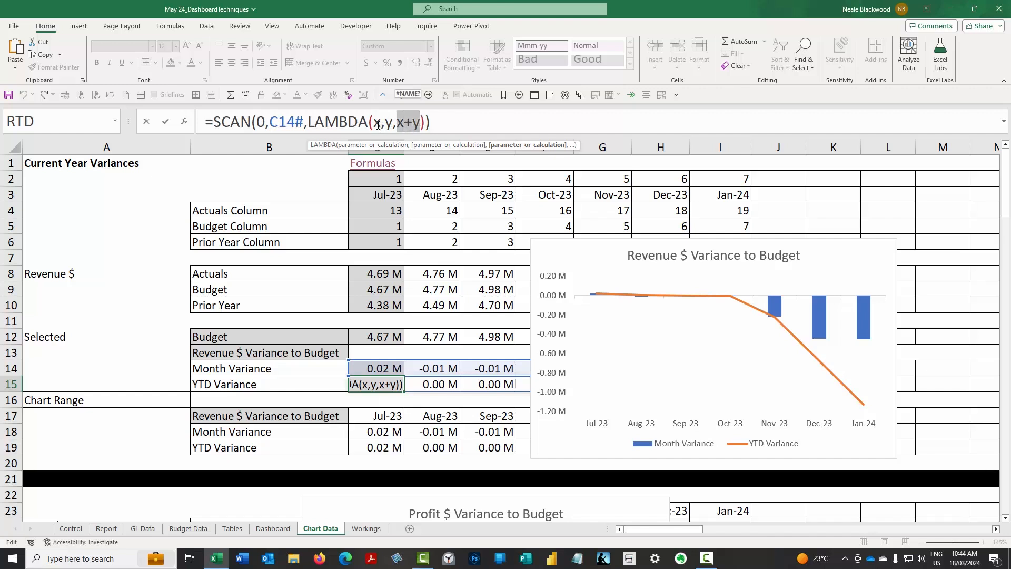
double_click(377, 122)
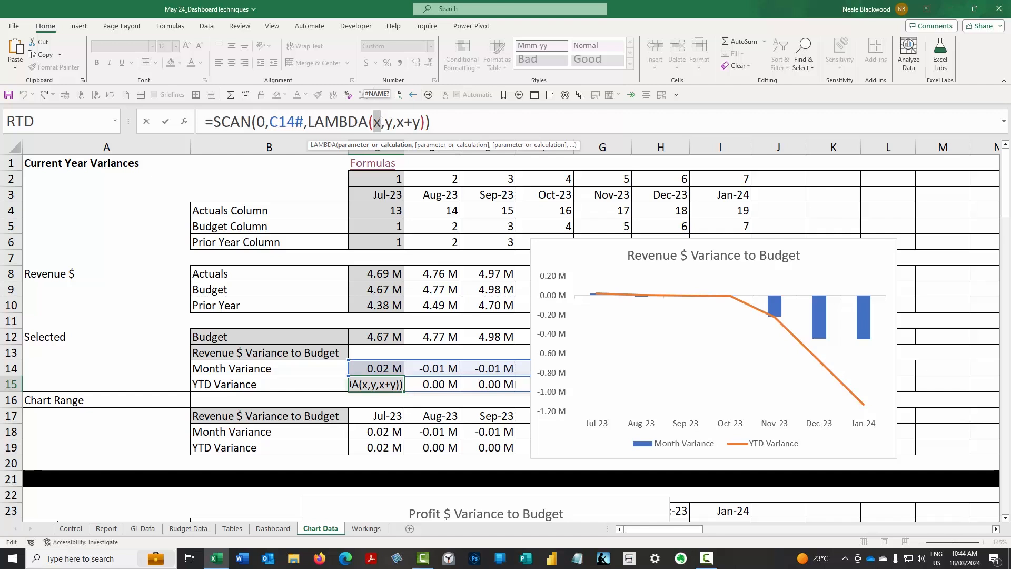
double_click(261, 122)
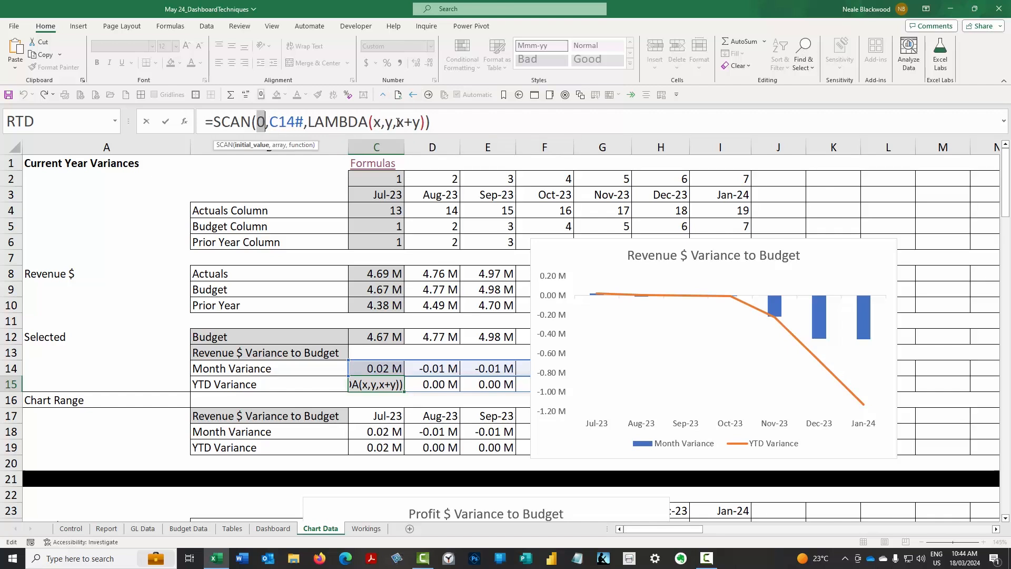
drag(397, 121, 421, 121)
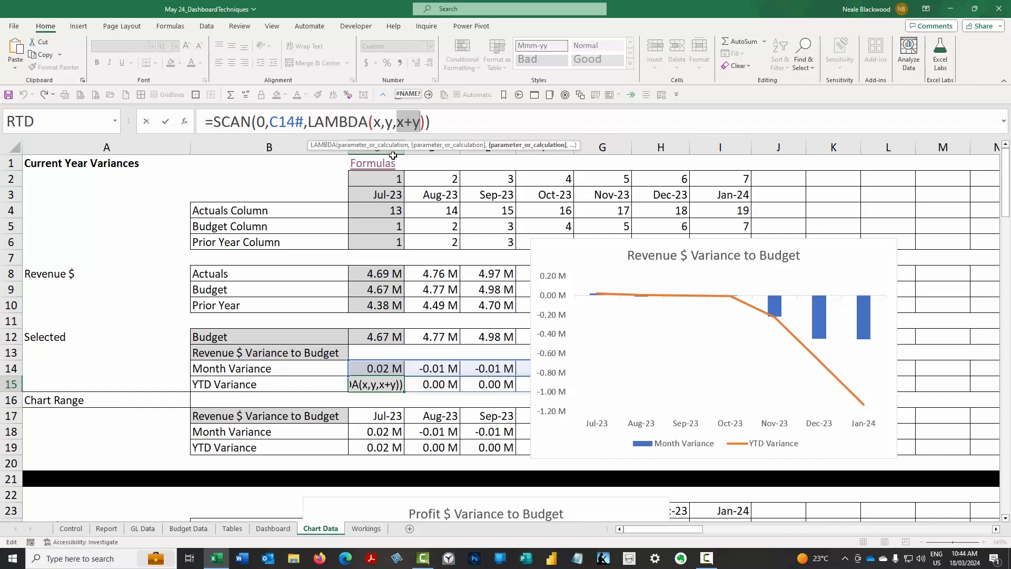
key(ctrl+Return)
key(Right)
key(Right)
key(Right)
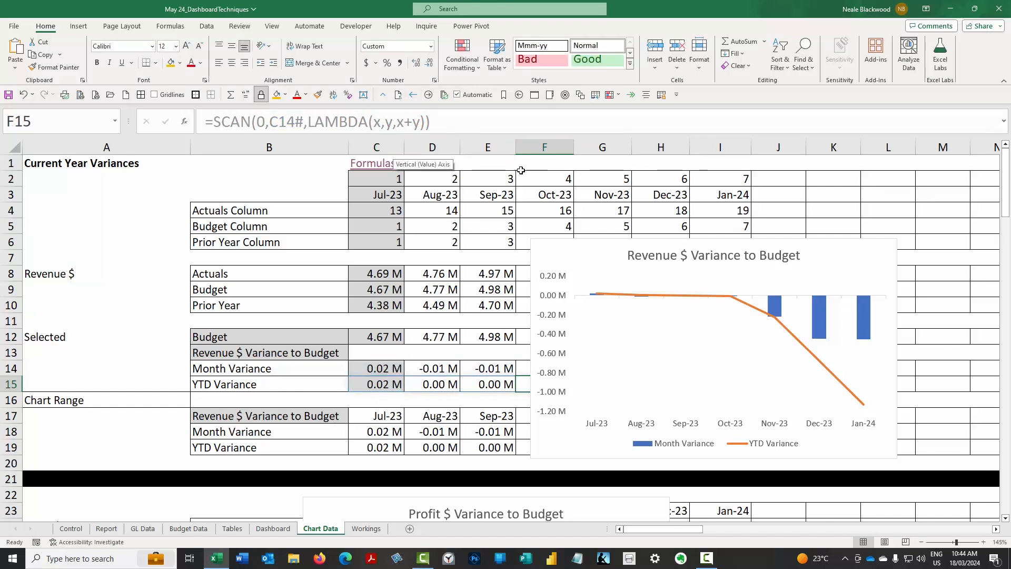
Move the Revenue $ Variance to Budget chart up beside the data so the Chart Range in rows 17 to 19 is uncovered.
click(625, 259)
drag(625, 259, 631, 423)
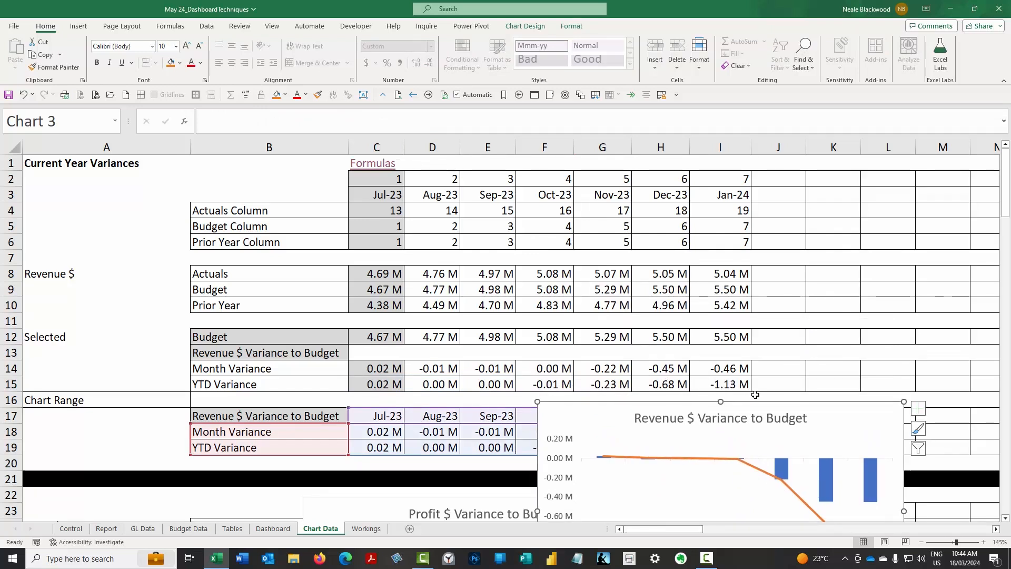
drag(756, 394, 781, 168)
Examine the Chart Range HSTACK formula in B17, focusing on its nested VSTACK of C3# and C14#:C15#, without editing it.
drag(222, 337, 390, 388)
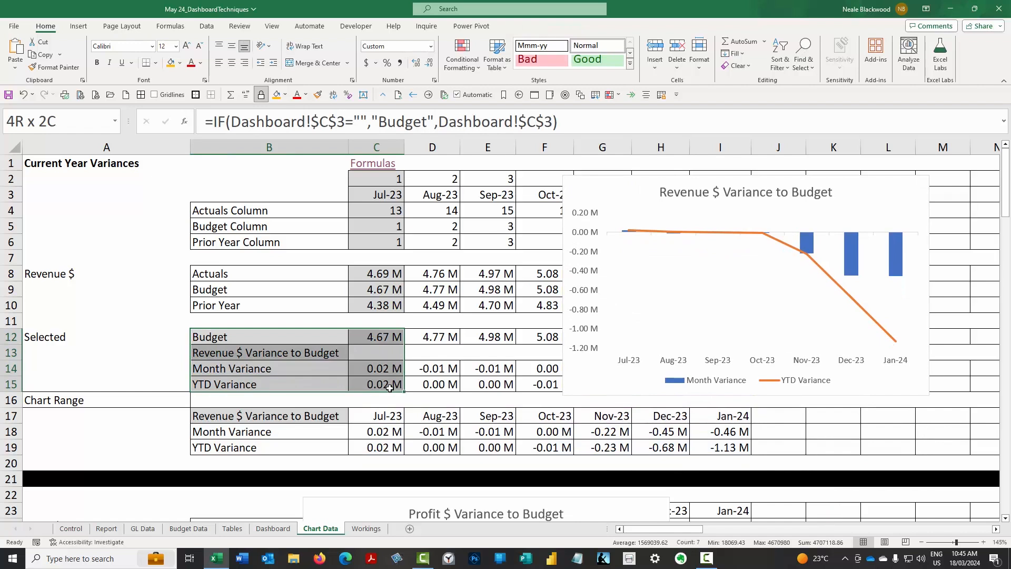
click(333, 415)
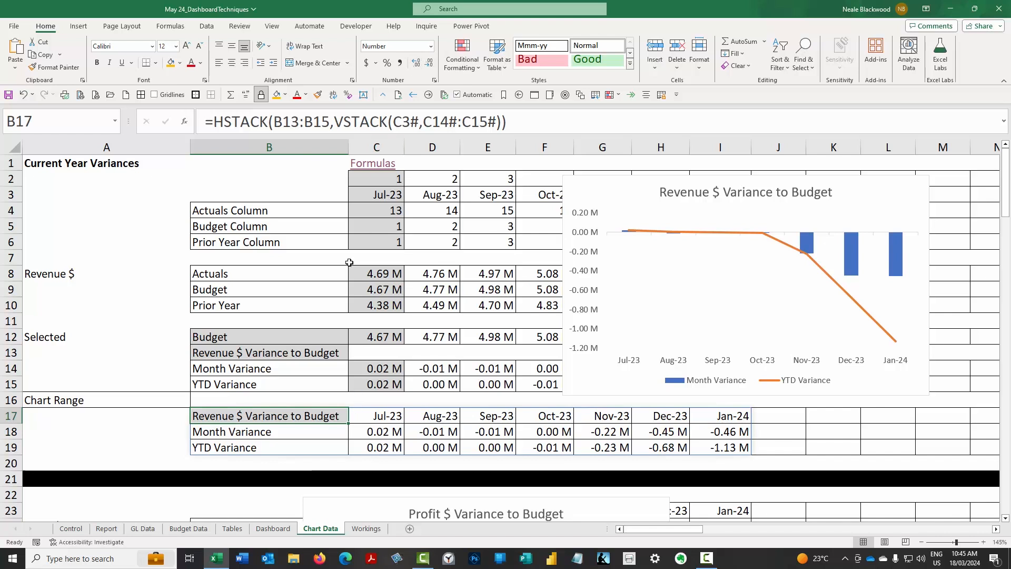
click(337, 123)
drag(335, 122, 501, 122)
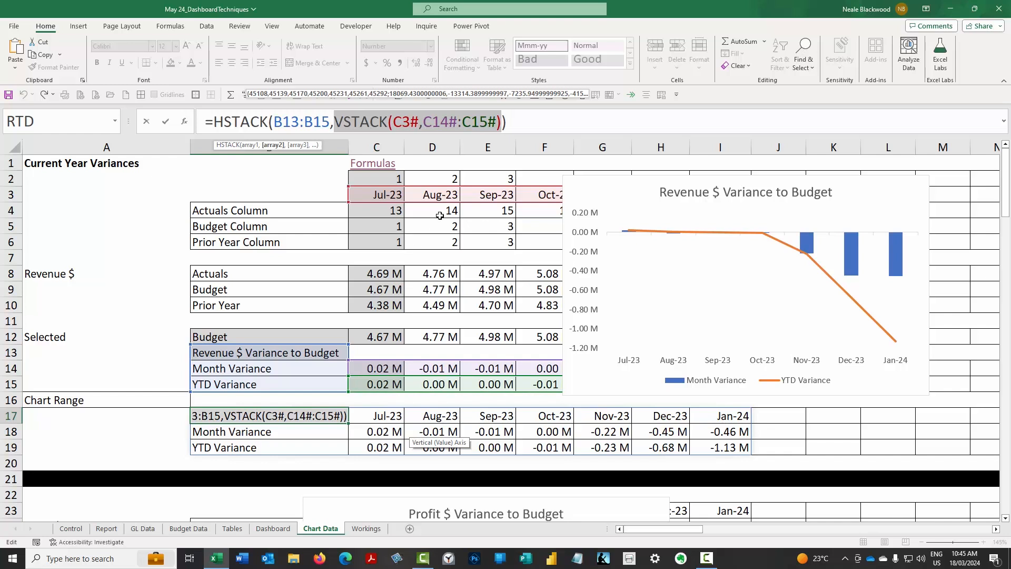
drag(335, 119, 503, 122)
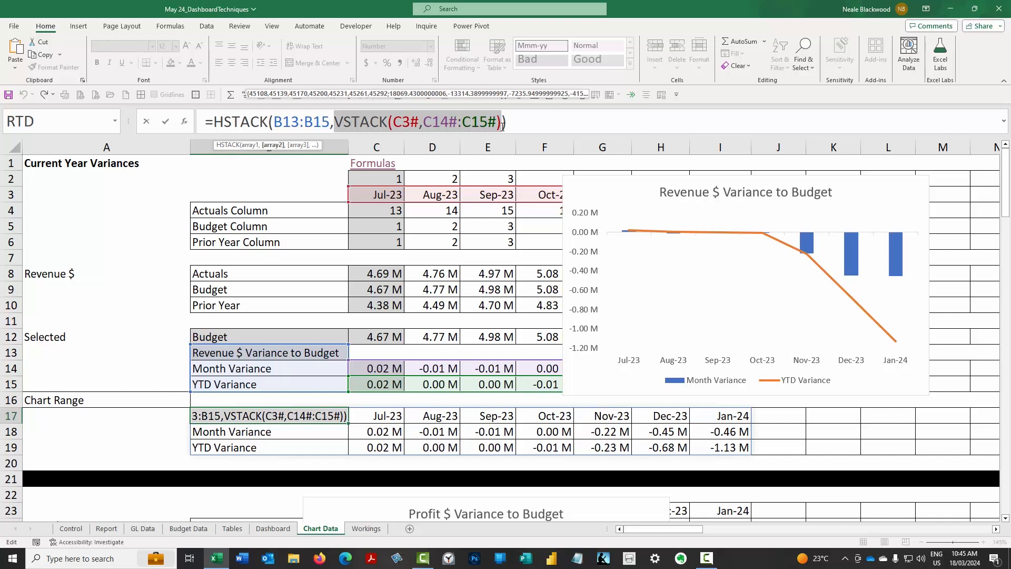
key(Escape)
Format the date row BM17:BS17 of the standalone VSTACK example as Short Date.
key(Right)
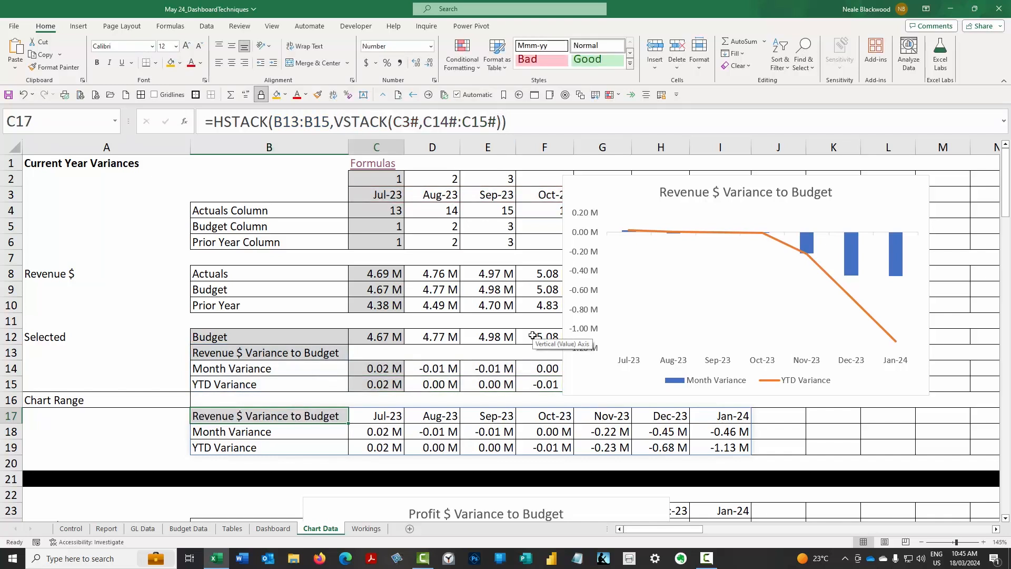
key(Right)
key(Right)
key(Right)
key(Right)
key(Right)
key(Right)
key(Right)
key(Right)
key(Right)
key(Right)
key(Right)
key(Right)
key(Right)
key(Right)
key(Right)
key(Right)
key(Right)
key(Right)
key(Right)
key(Right)
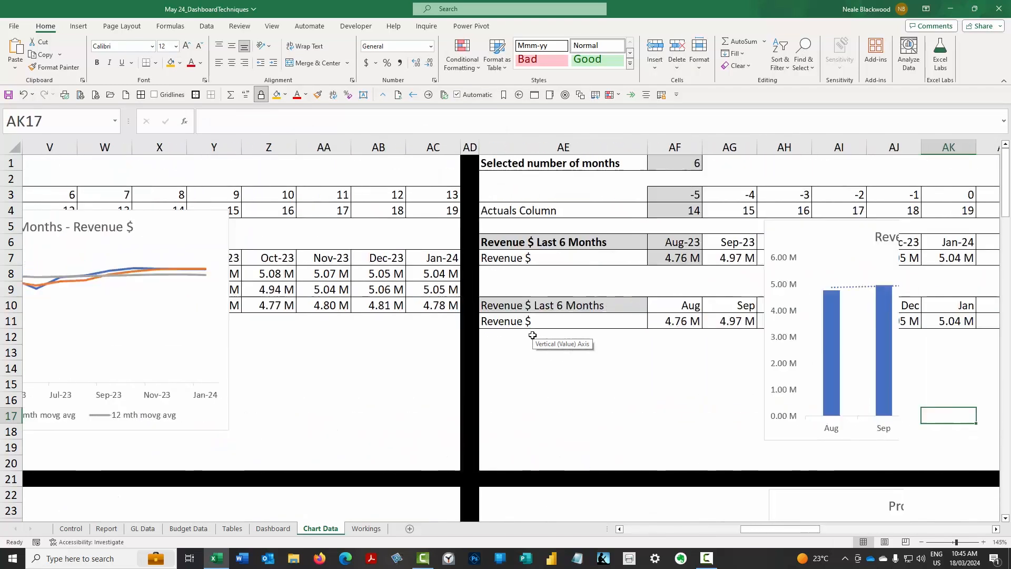
key(ctrl+Right)
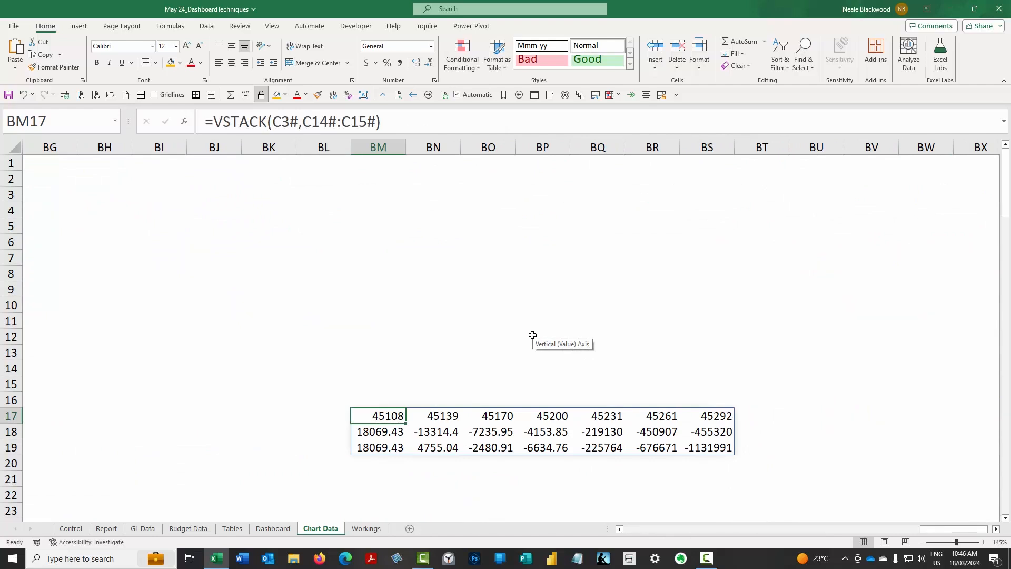
drag(388, 416, 716, 419)
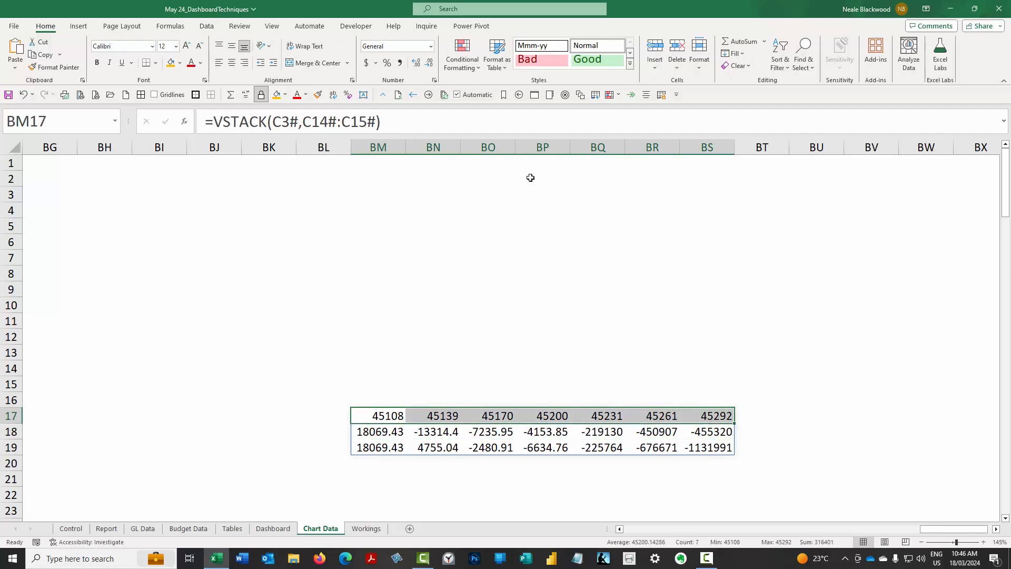
click(430, 46)
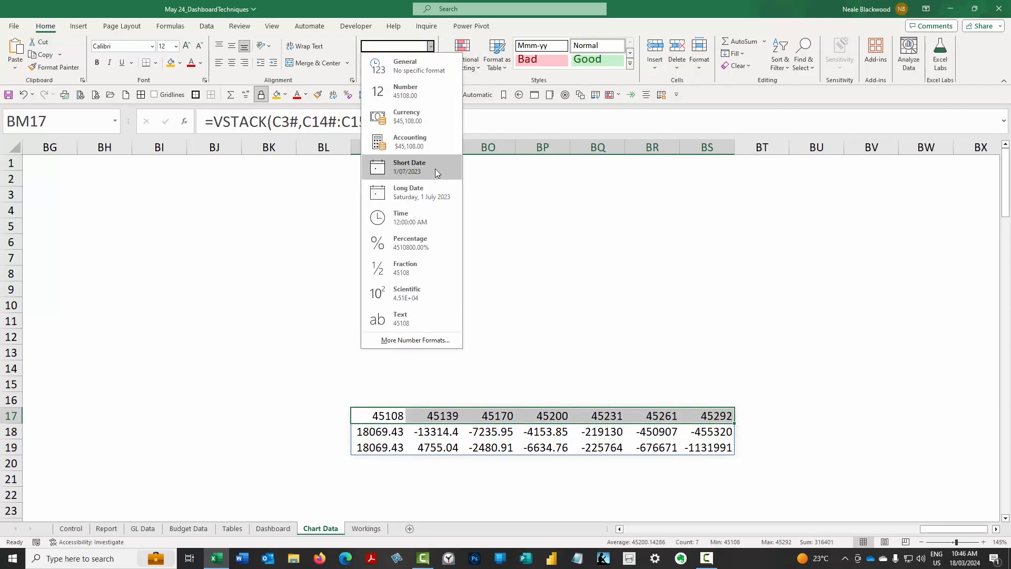
click(435, 168)
Review the VSTACK example's date and variance rows and the blank label cells BL17:BL19 beside them.
drag(389, 416, 709, 443)
drag(332, 416, 334, 447)
drag(382, 416, 720, 446)
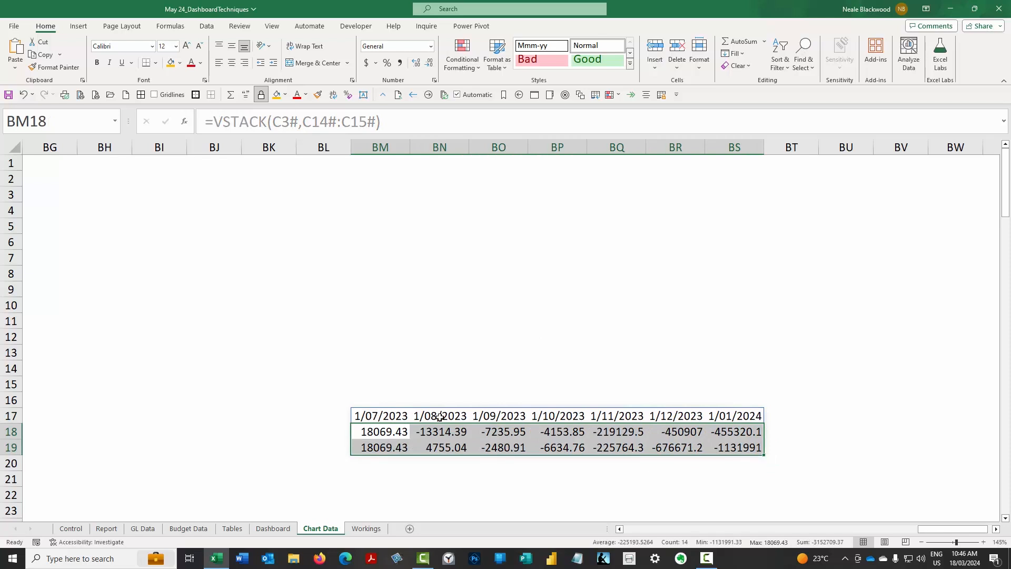
drag(332, 410, 337, 442)
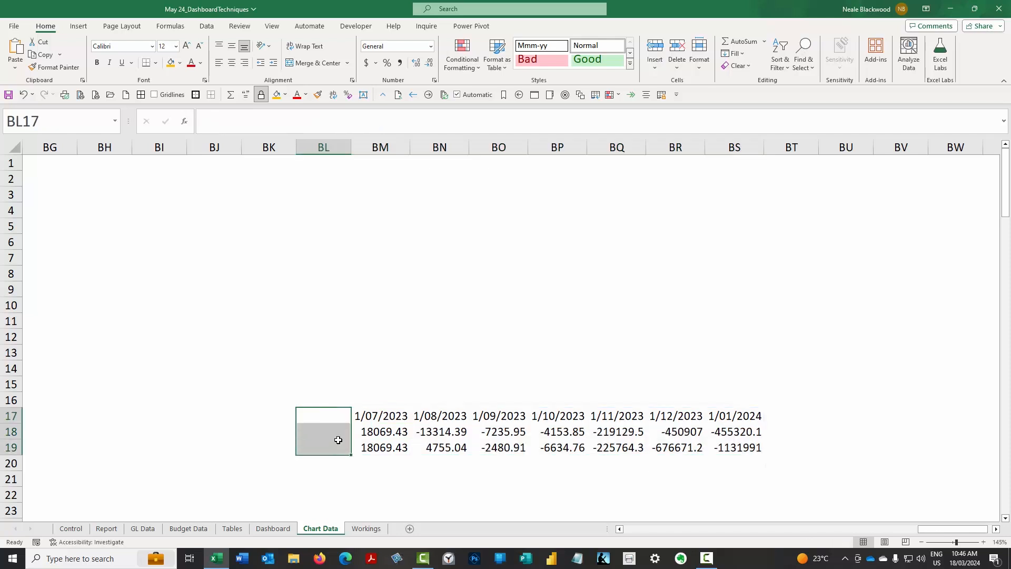
Return to B17 and examine how HSTACK joins the B13:B15 labels to the VSTACK array, leaving the formula unedited.
click(390, 416)
key(Left)
key(Left)
key(Left)
key(Left)
key(Left)
key(Left)
key(Left)
key(Left)
key(Left)
key(Left)
key(Left)
key(Left)
key(Left)
key(Left)
key(Left)
key(Left)
key(Left)
key(Left)
key(Left)
key(Left)
key(Left)
key(Left)
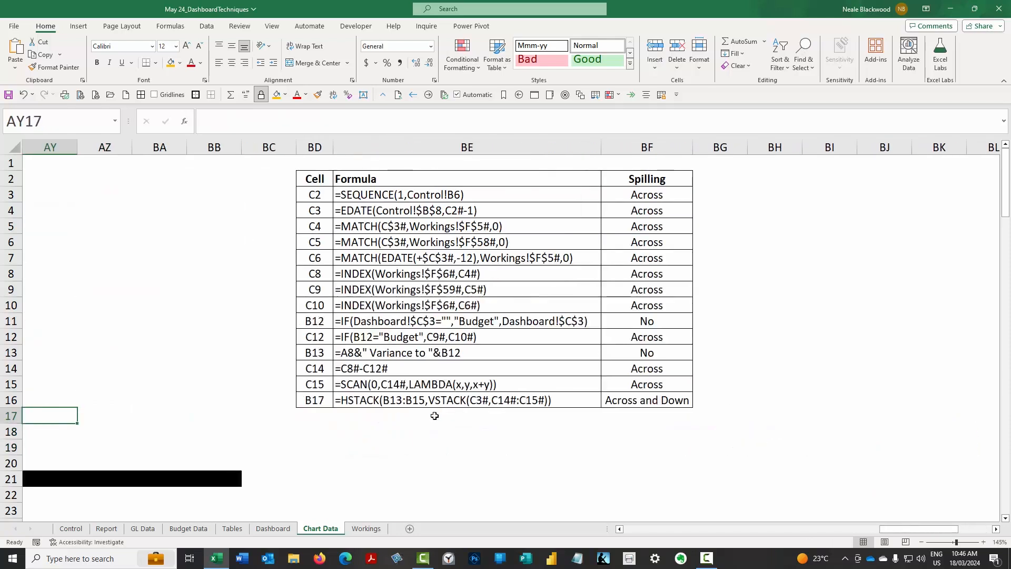
key(Left)
key(Left)
key(Left)
key(Left)
key(Left)
key(Left)
key(Left)
key(Left)
key(Left)
key(Left)
key(Left)
key(Left)
key(Left)
key(Left)
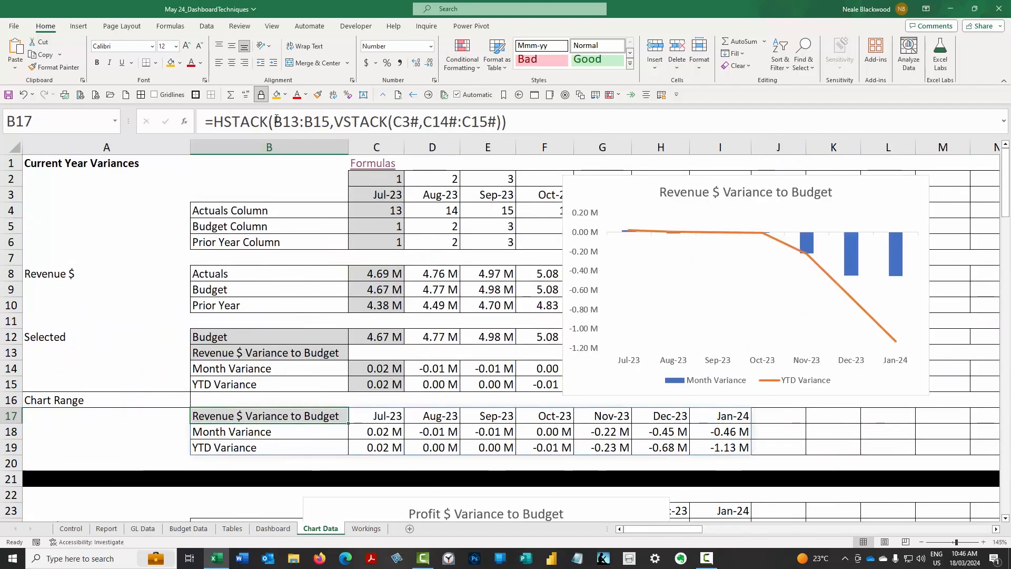
drag(274, 121, 329, 121)
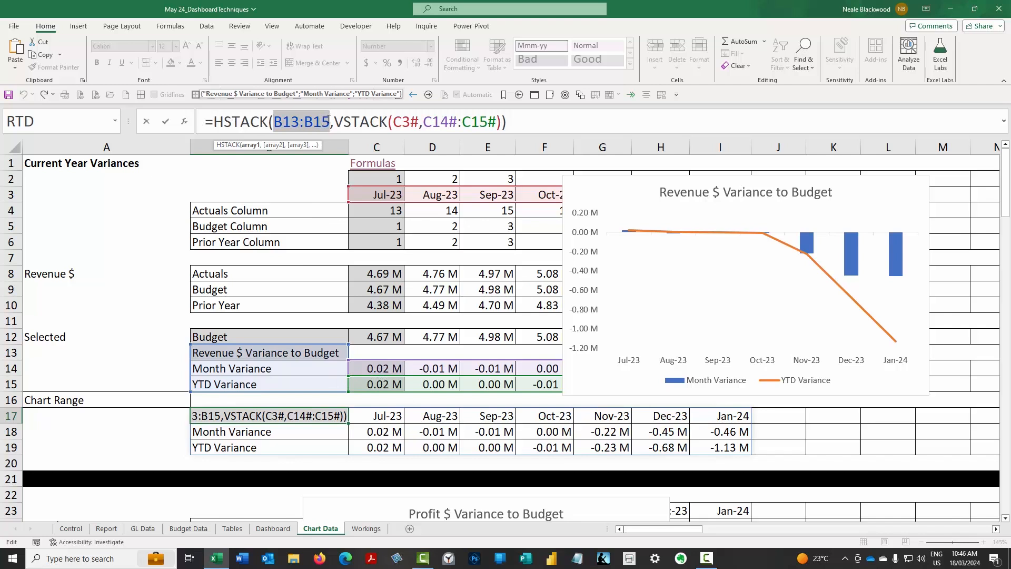
drag(273, 120, 504, 122)
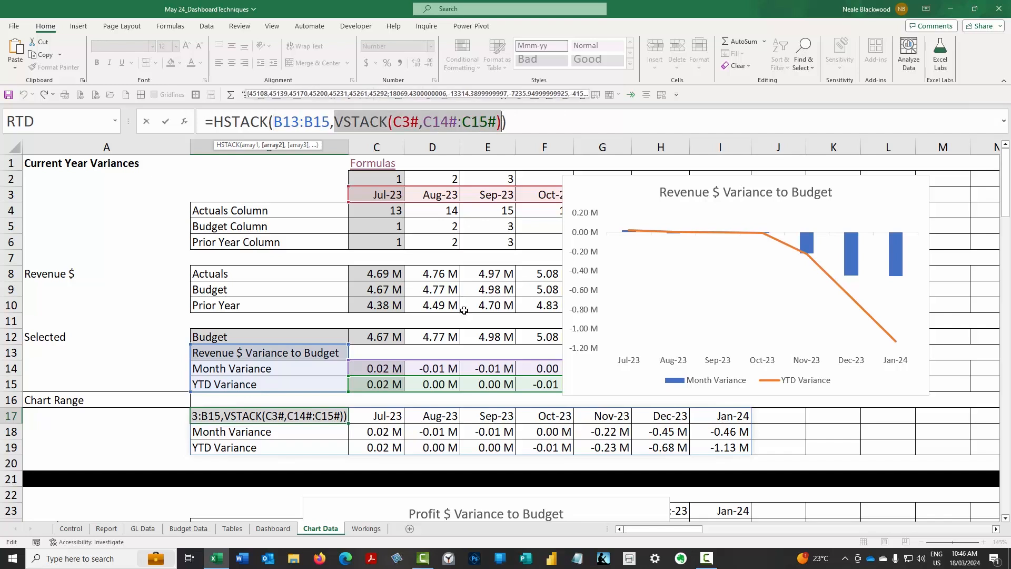
key(Escape)
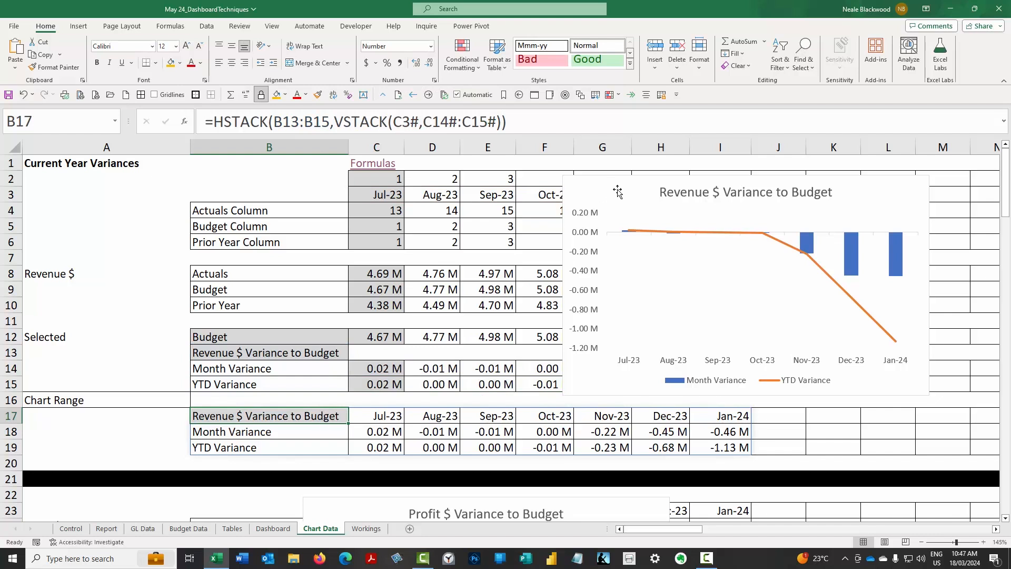
Move the Revenue $ Variance to Budget chart directly above the Chart Range, over columns D to I, and deselect it.
drag(618, 175, 440, 179)
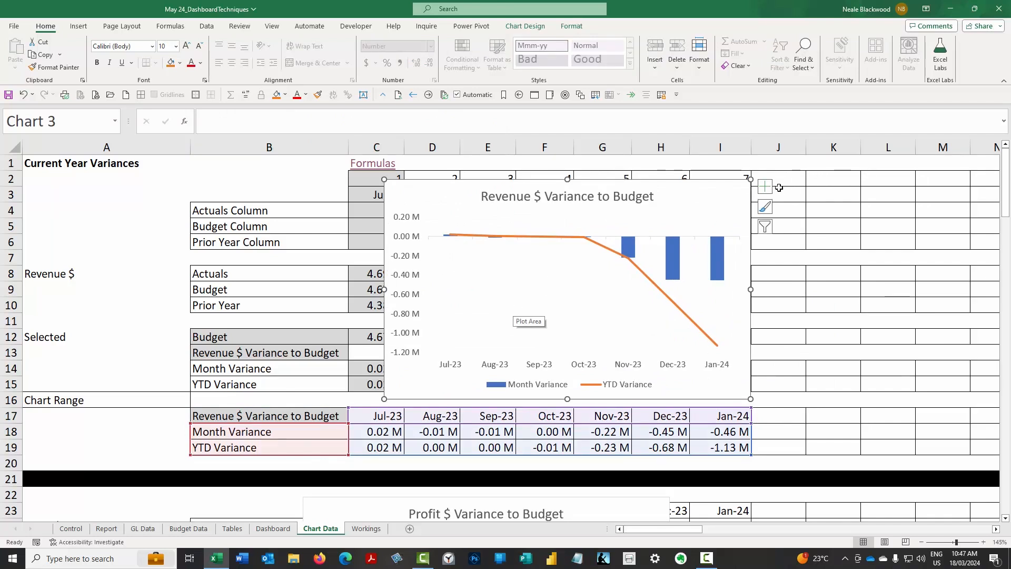
key(Escape)
Review the Rolling 13 Months formulas on the Chart Data sheet: SEQUENCE in Q3, MATCH in Q4 and EDATE in Q7.
key(Left)
key(Left)
key(Right)
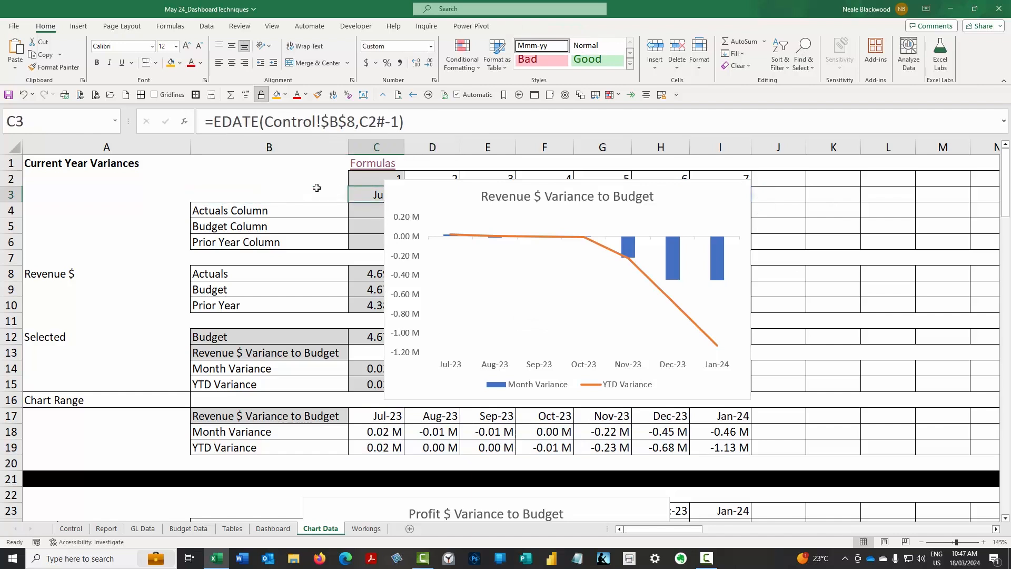
key(Left)
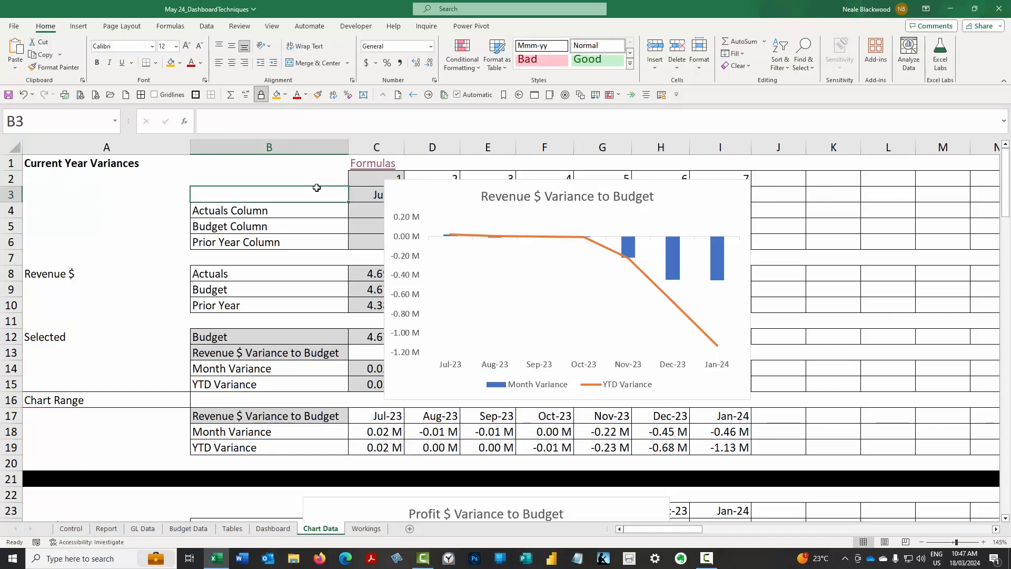
key(Right)
key(Right)
key(Right)
key(Right)
key(Right)
key(Right)
key(Right)
key(Right)
key(Right)
key(Right)
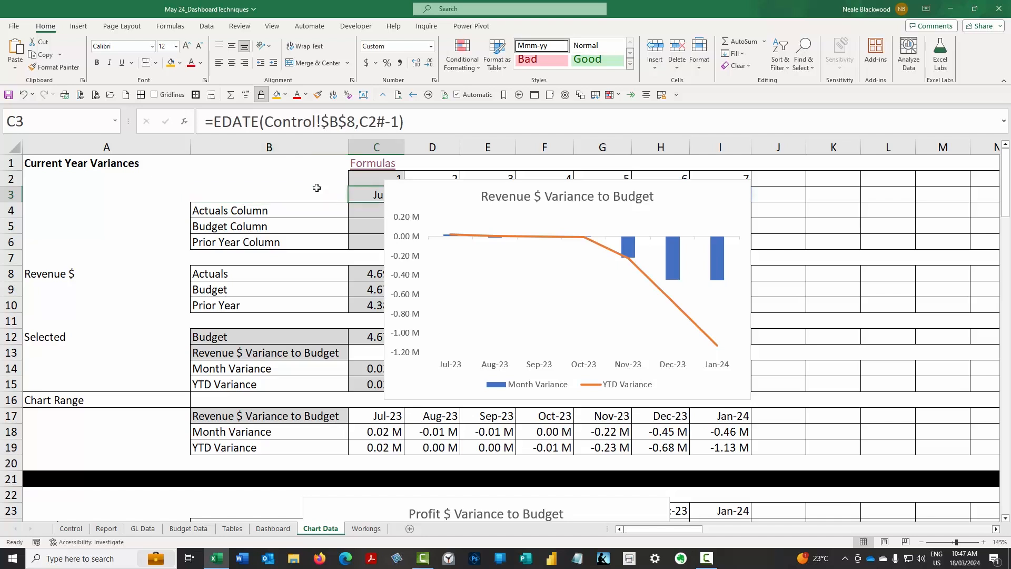
key(Right)
key(Right)
key(Right)
key(Right)
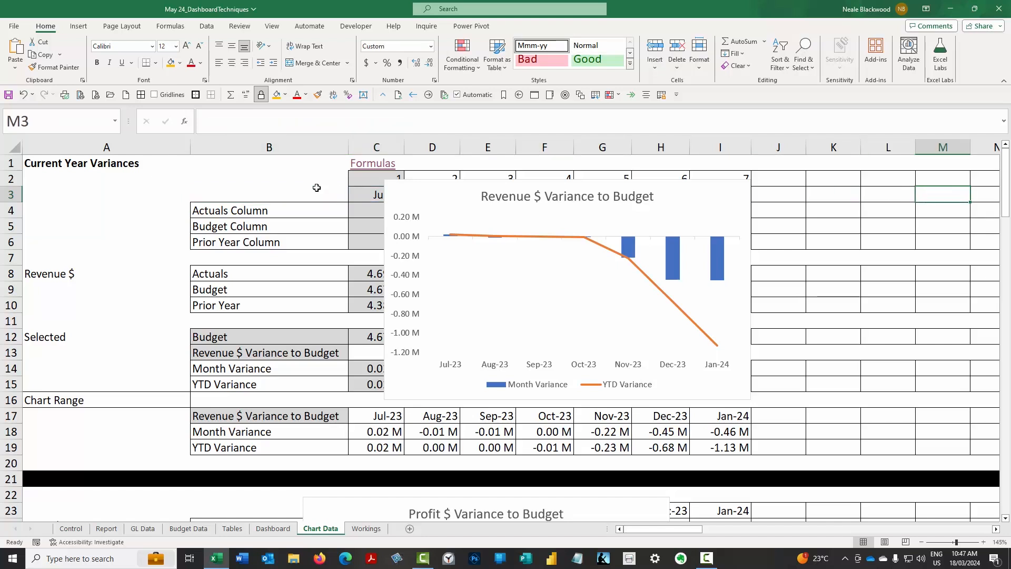
key(Right)
key(Right)
key(Right)
key(Right)
key(Right)
key(Right)
key(Right)
key(Right)
key(Right)
key(Right)
key(Right)
key(Right)
key(Right)
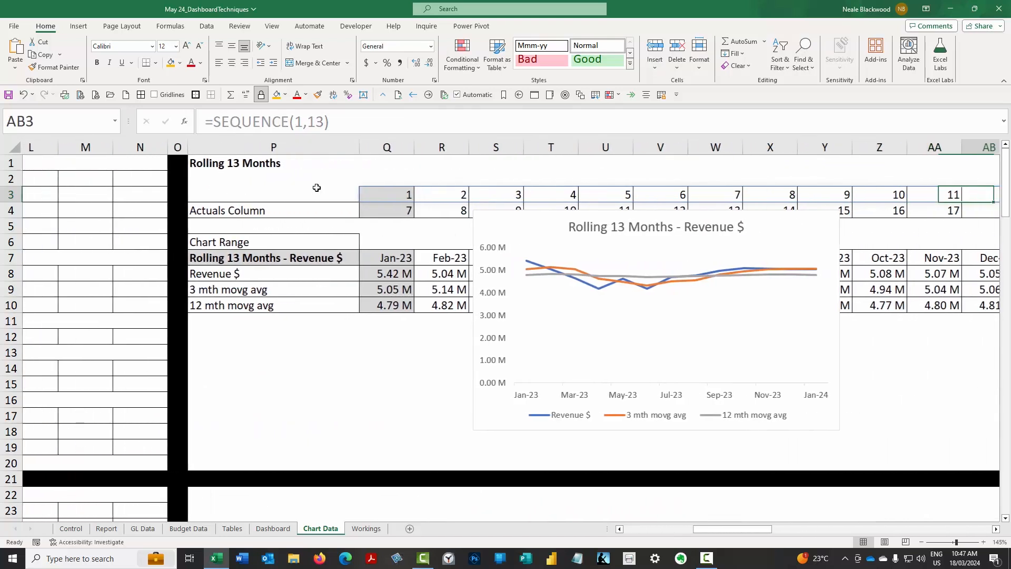
key(Left)
key(Left)
key(Left)
key(Left)
key(Left)
key(Left)
key(Left)
key(Left)
key(Left)
key(Left)
key(Left)
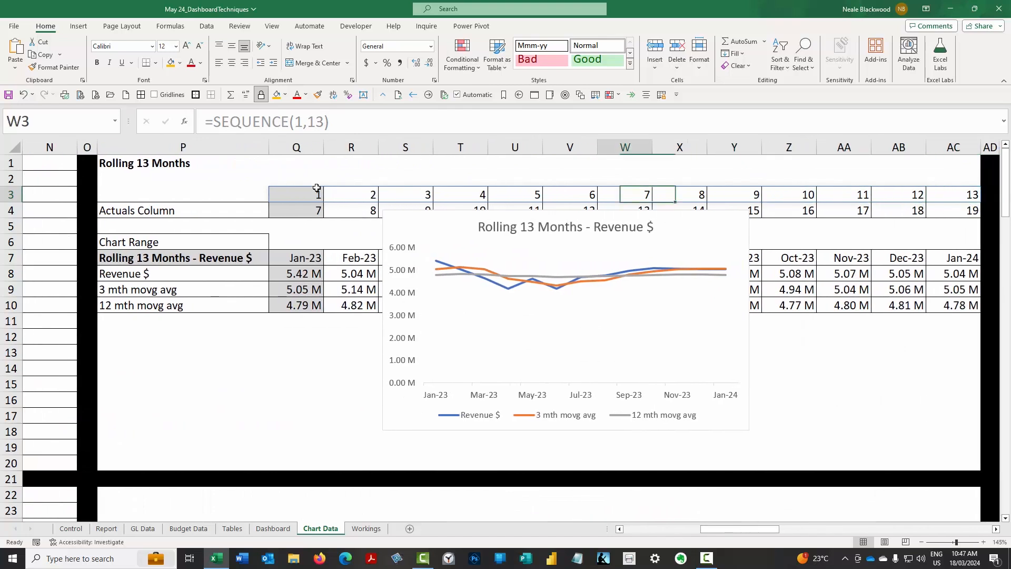
key(Left)
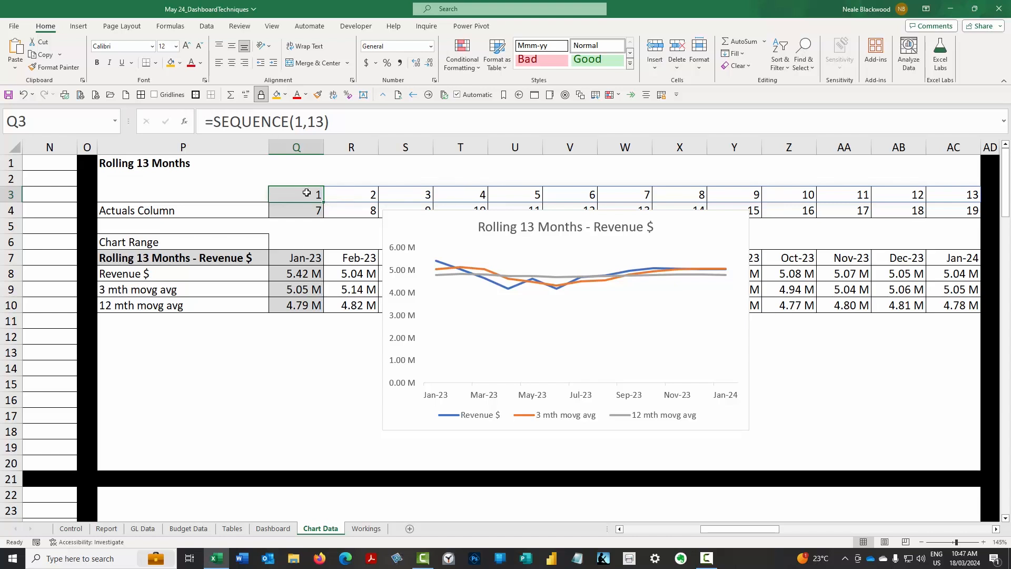
click(304, 214)
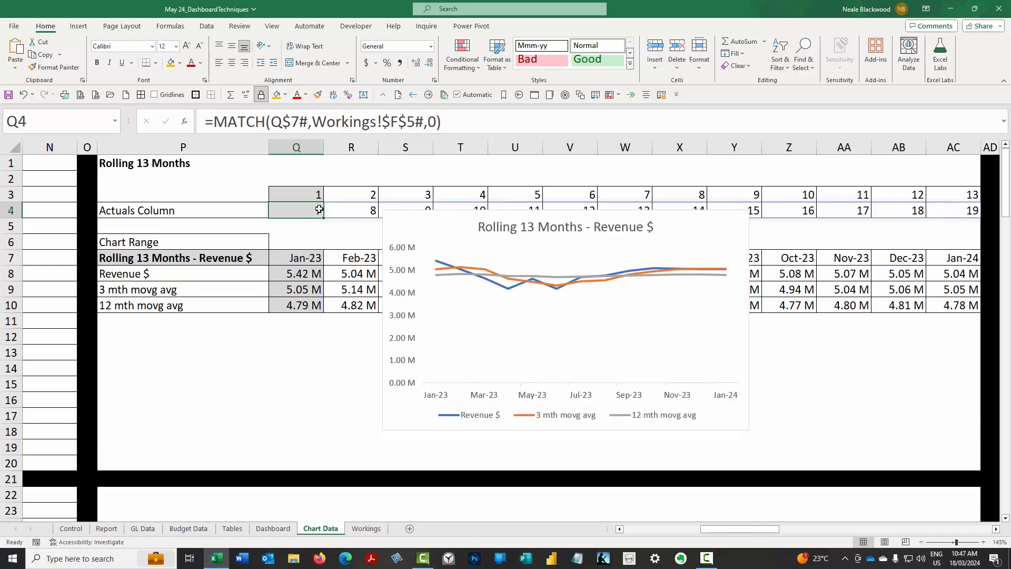
click(311, 258)
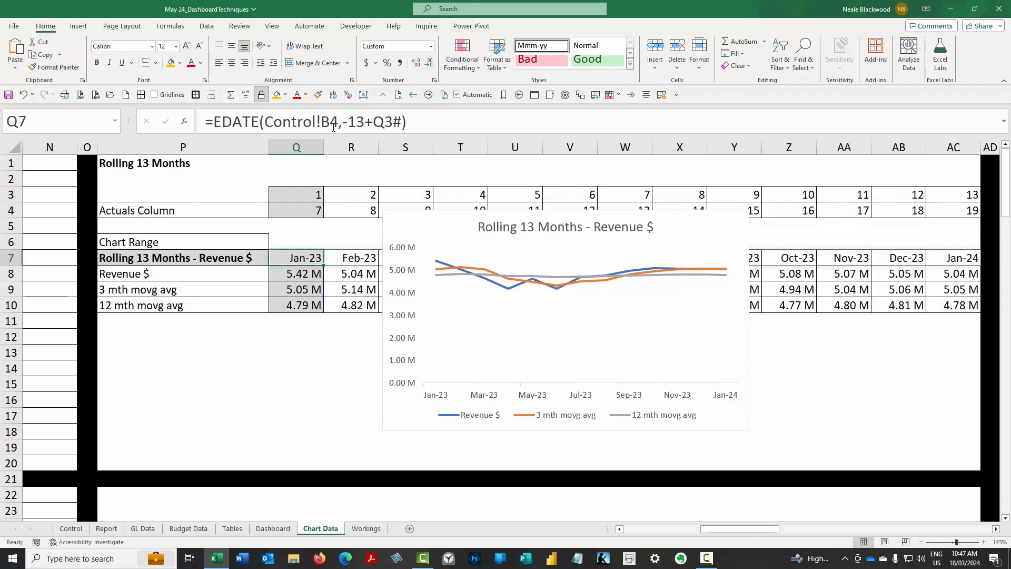
Examine the INDEX formula in Q8 that feeds the Rolling 13 Months Revenue $ row, leaving it unedited.
click(298, 275)
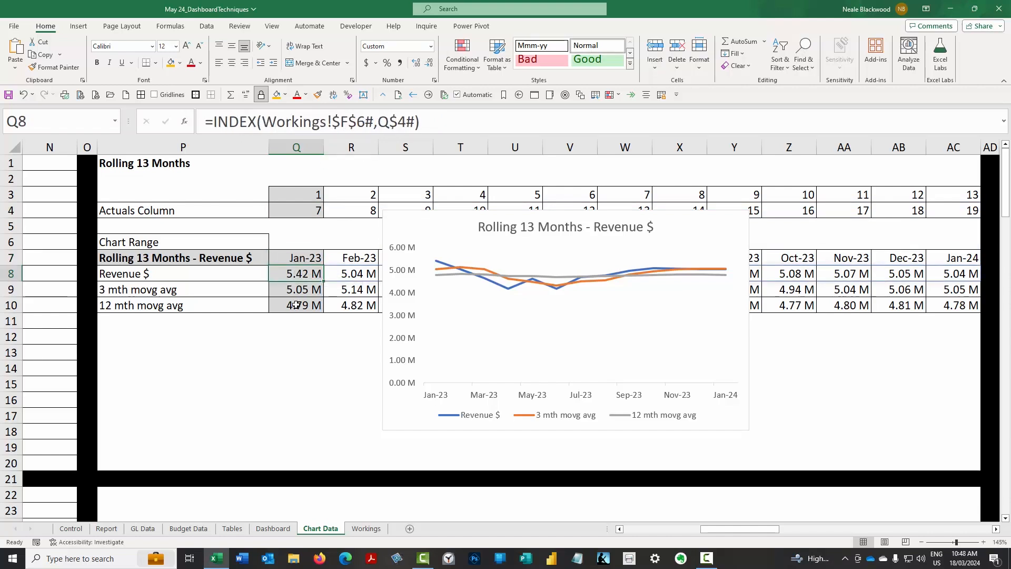
drag(427, 122, 206, 122)
key(Escape)
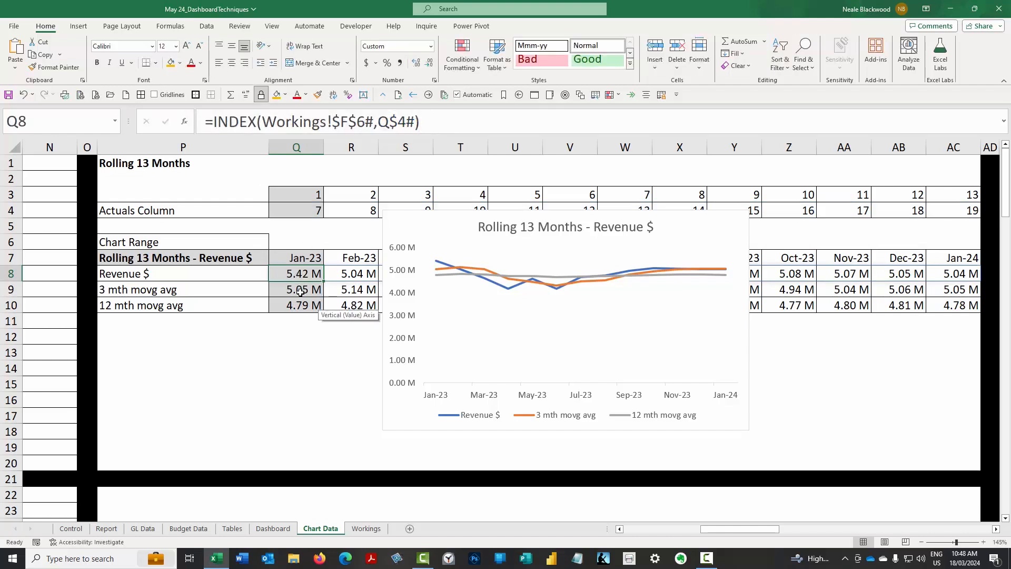
Examine the AVERAGEIFS formula in Q9 for the 3-month moving average, covering its average range and both date criteria, without editing it.
click(300, 290)
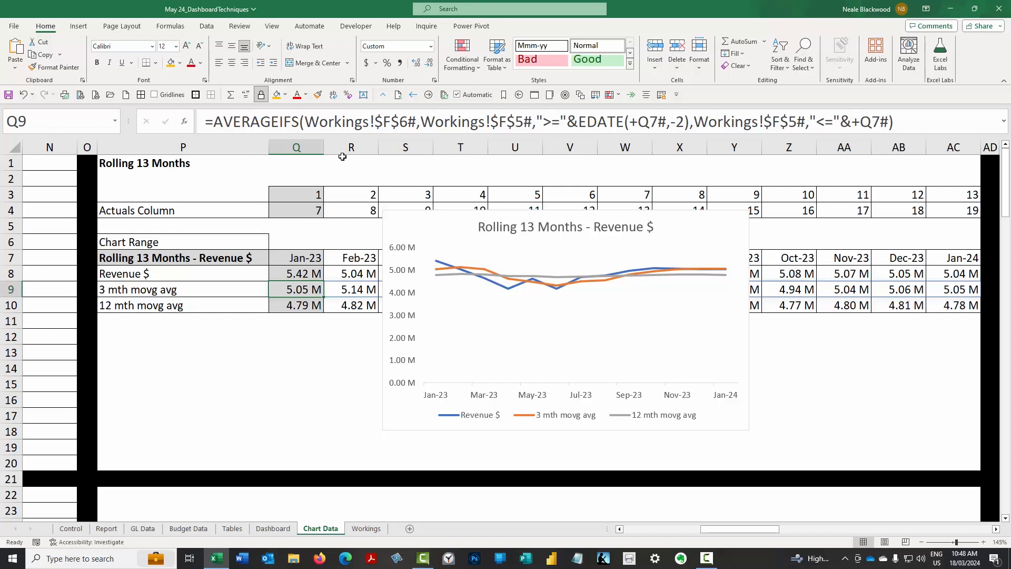
drag(306, 122, 416, 121)
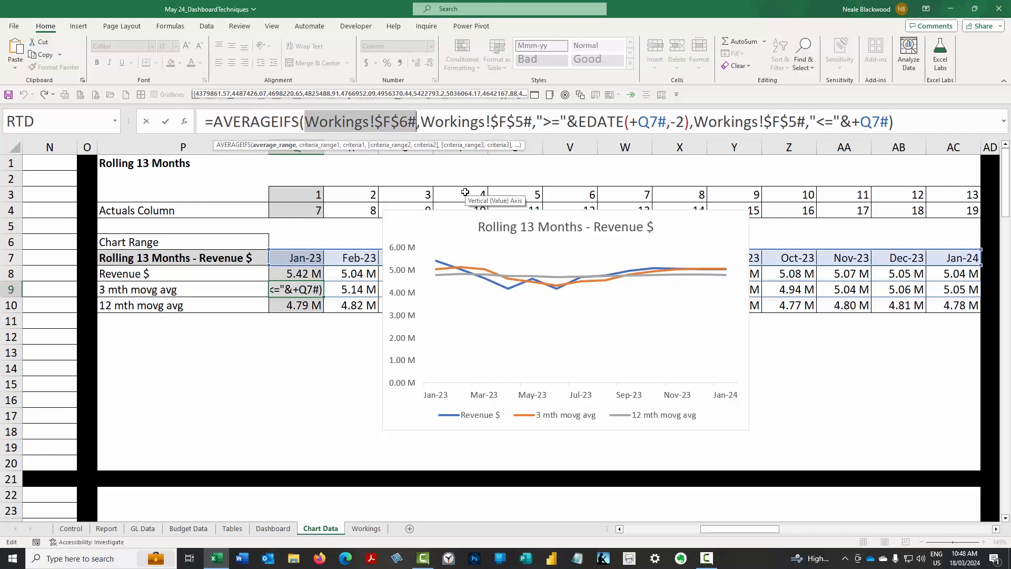
click(433, 121)
drag(433, 121, 690, 121)
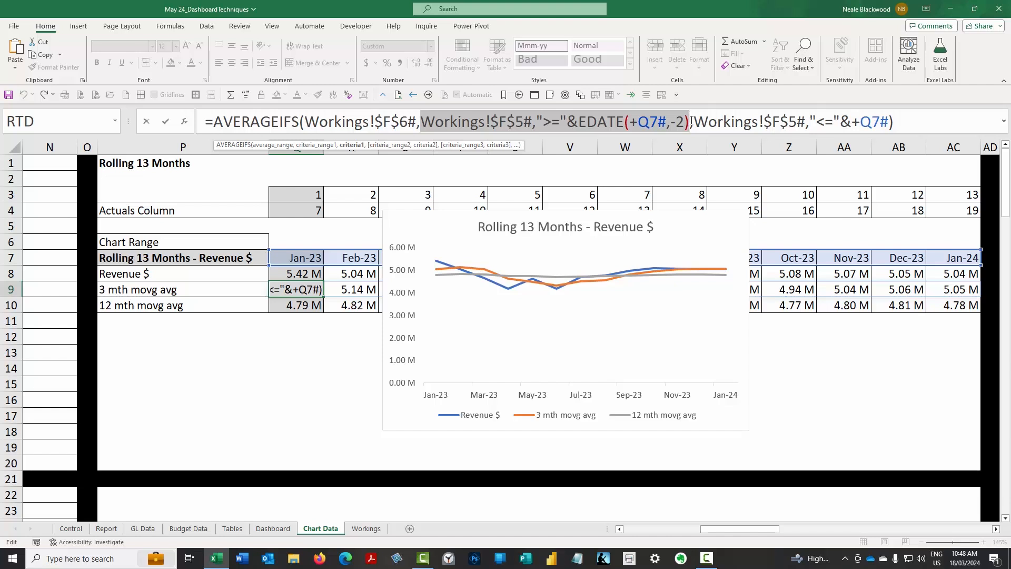
drag(811, 121, 888, 122)
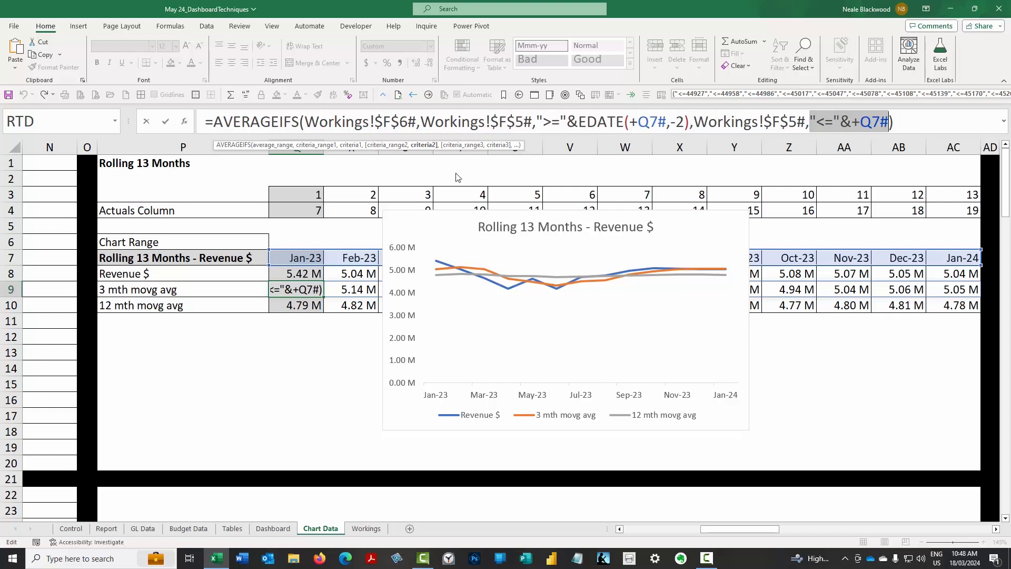
key(Escape)
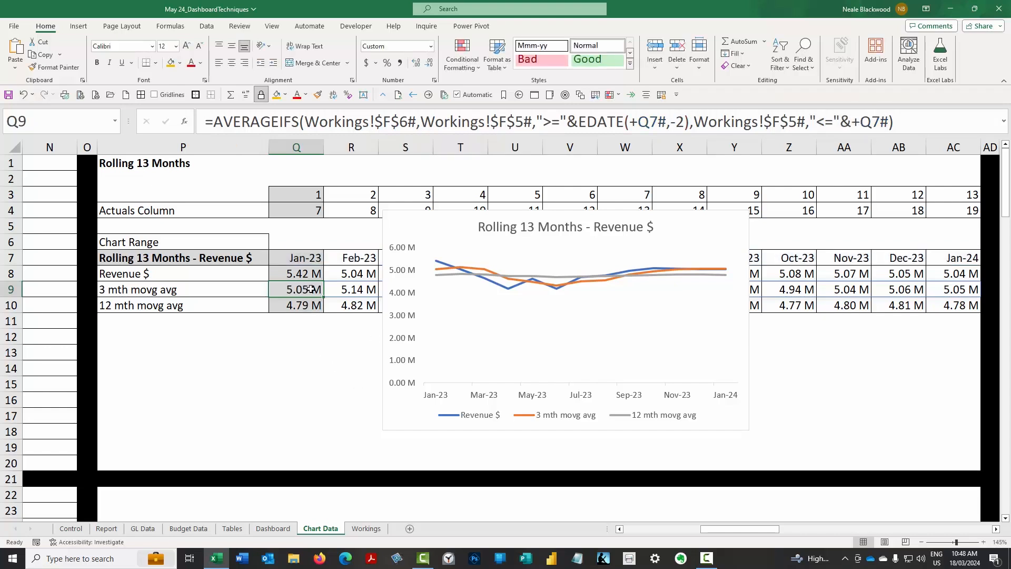
Review the 12-month moving average formula in Q10 and its -11 EDATE offset, comparing it with Q9 and the dates in Q7.
key(Right)
key(Right)
key(Left)
key(Left)
key(Right)
key(Left)
key(Down)
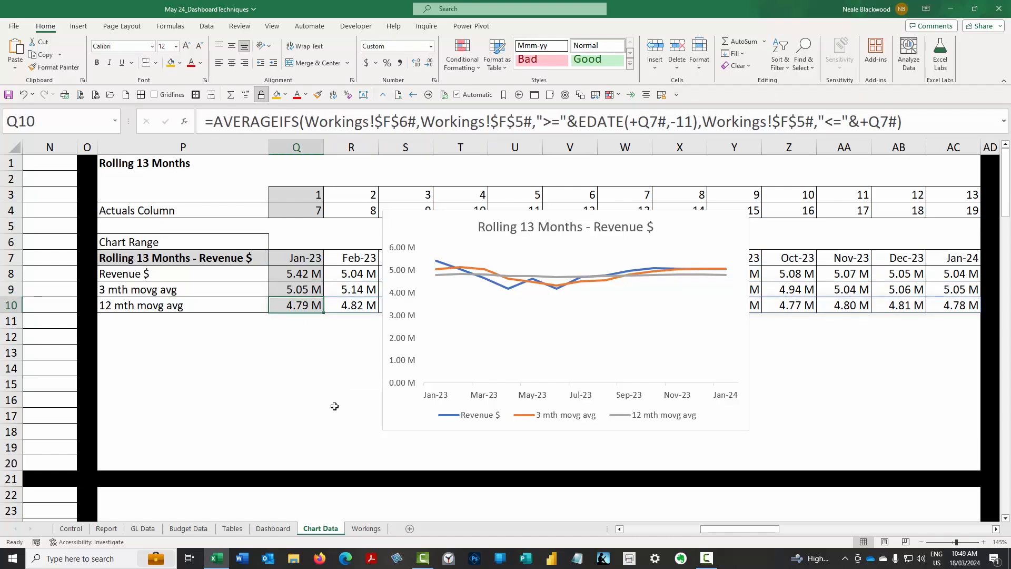
double_click(674, 123)
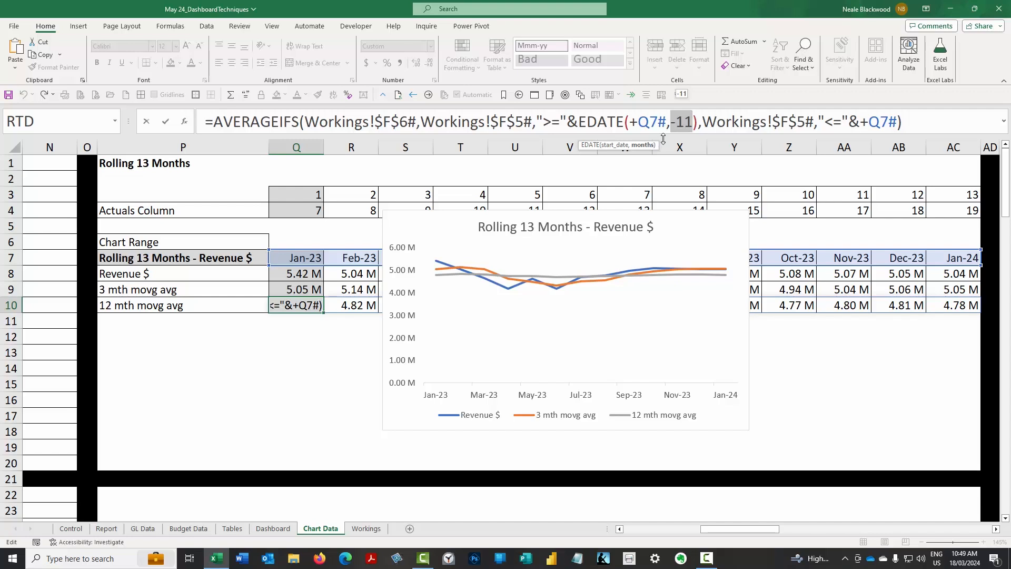
key(Escape)
key(Up)
key(Down)
key(Up)
key(Up)
key(Up)
key(Right)
key(Left)
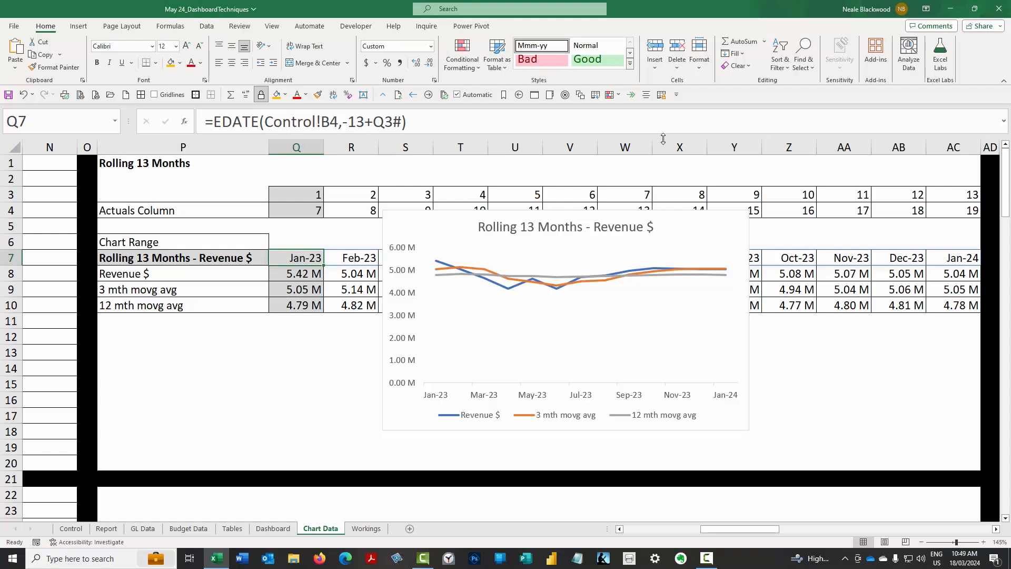
Go to the Revenue $ Last 6 Months block and examine the SEQUENCE formula in AF3 across its spilled row to AK3.
key(Right)
key(Right)
key(Right)
key(Right)
key(Right)
key(Right)
key(Right)
key(Right)
key(Right)
key(Right)
key(Right)
key(Right)
key(Right)
key(Right)
key(Right)
key(Right)
key(Right)
key(Right)
key(Right)
key(Right)
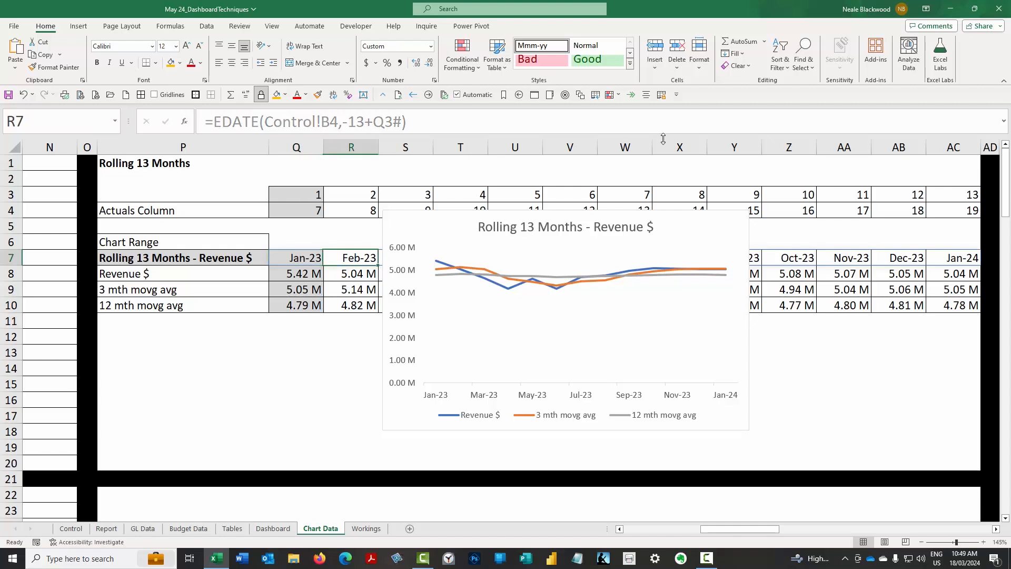
key(Right)
key(Right)
key(Right)
key(Right)
key(Right)
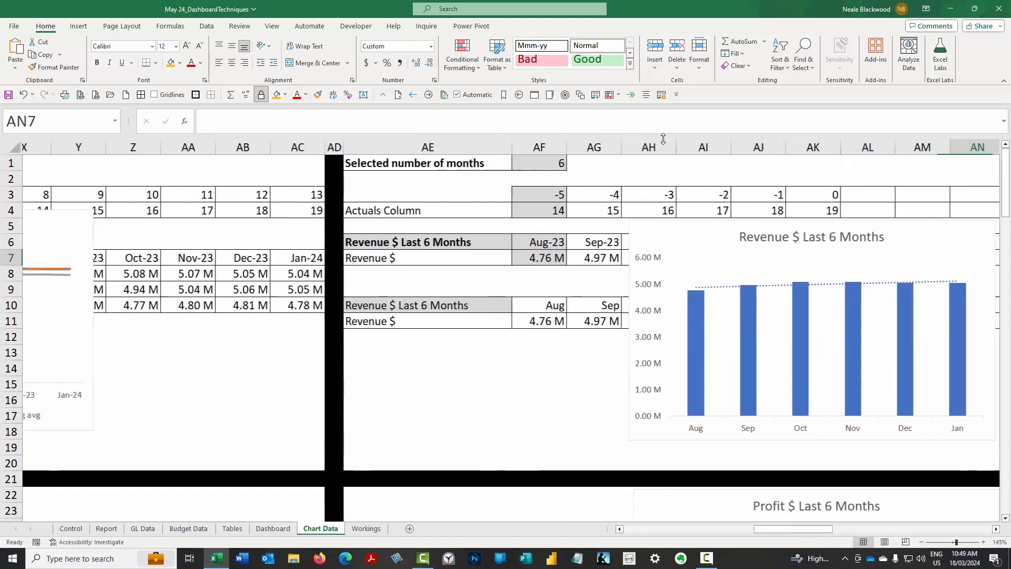
key(Left)
key(Left)
key(Left)
key(Left)
key(Left)
key(Left)
key(Left)
key(Left)
key(Left)
key(Left)
key(Left)
key(Left)
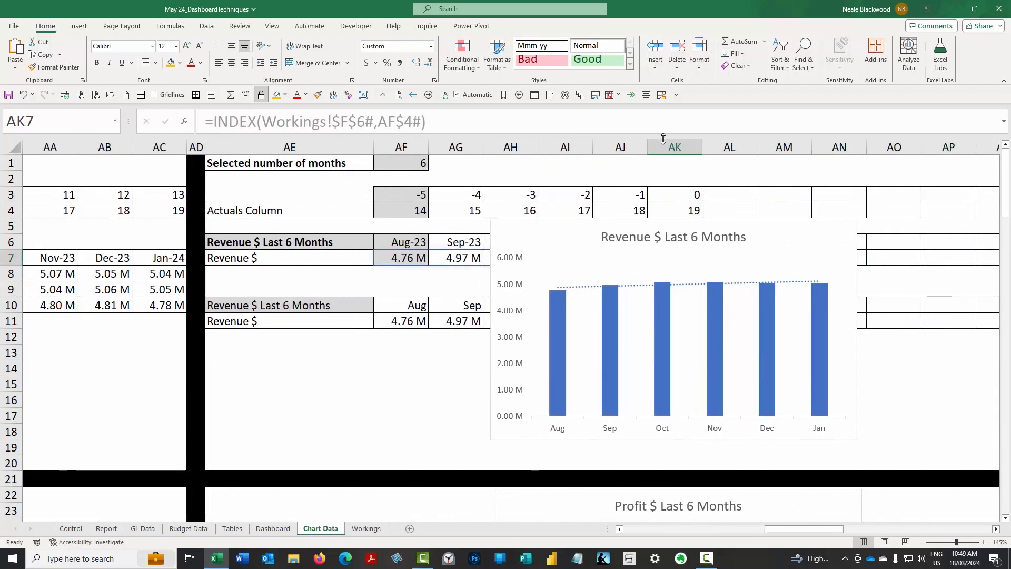
click(401, 194)
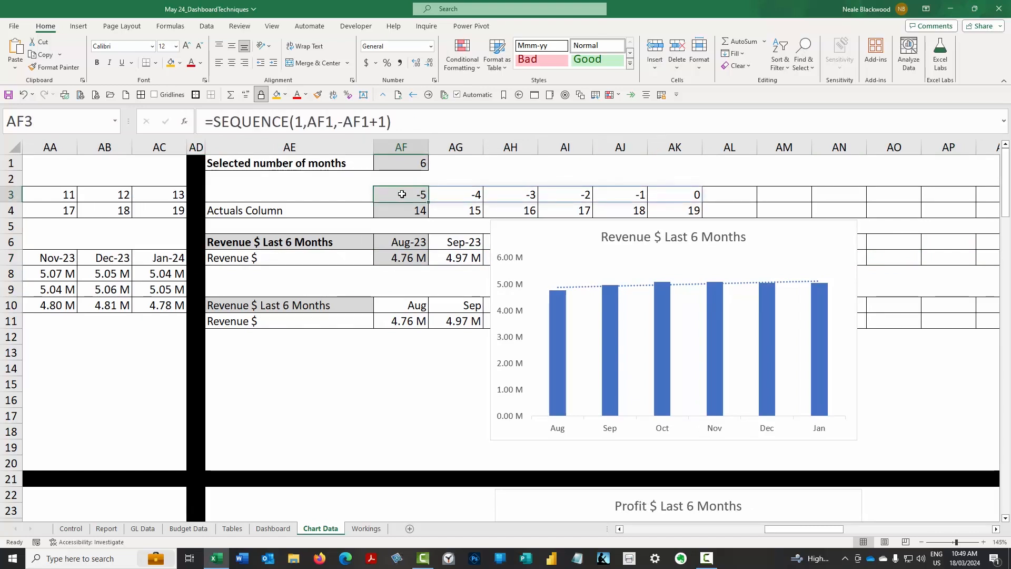
click(677, 196)
click(400, 194)
click(669, 196)
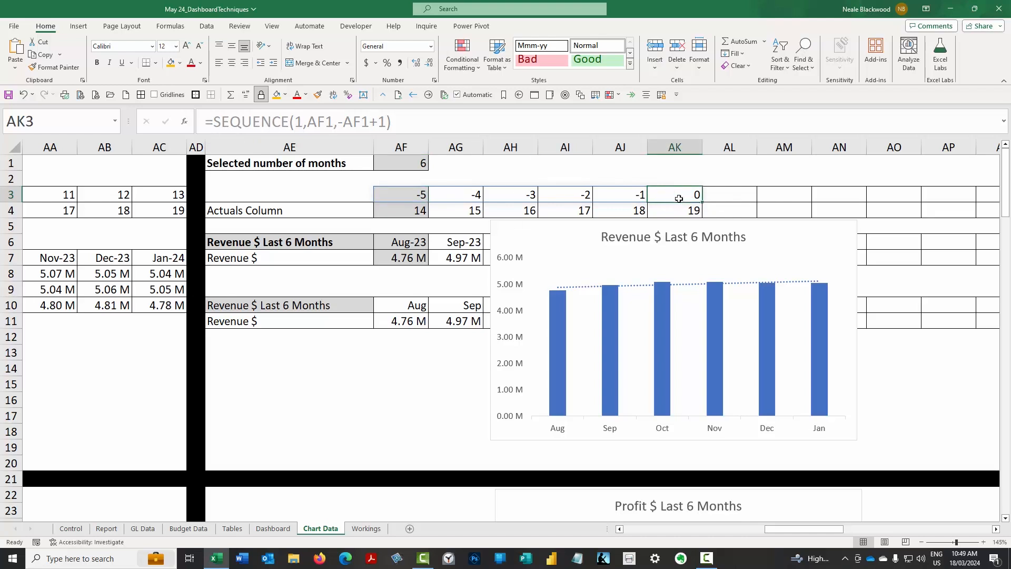
drag(684, 211, 411, 208)
click(411, 193)
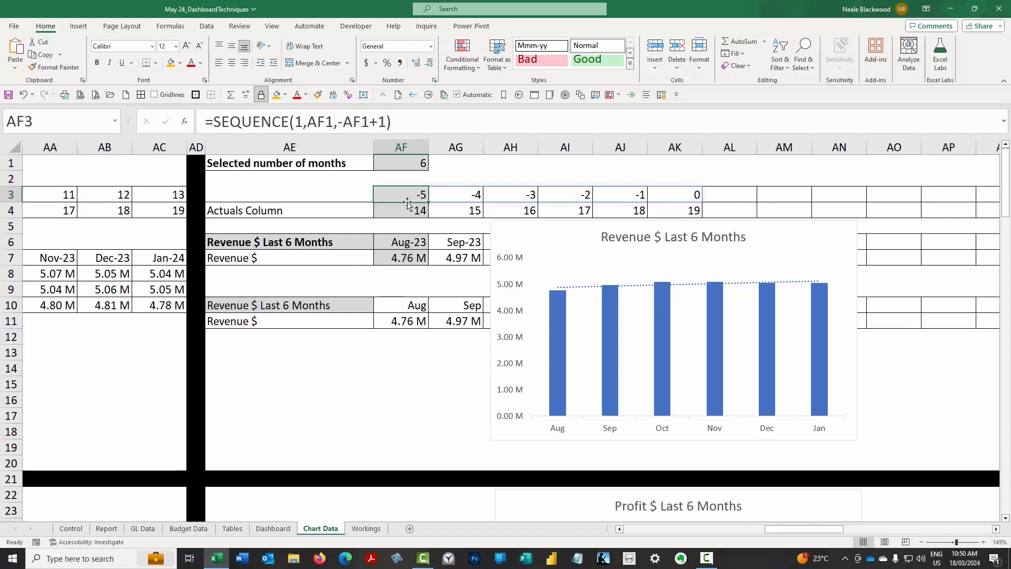
Review the MATCH formula in AF4, the EDATE formula in AF6 and the INDEX formula in AF7.
click(408, 210)
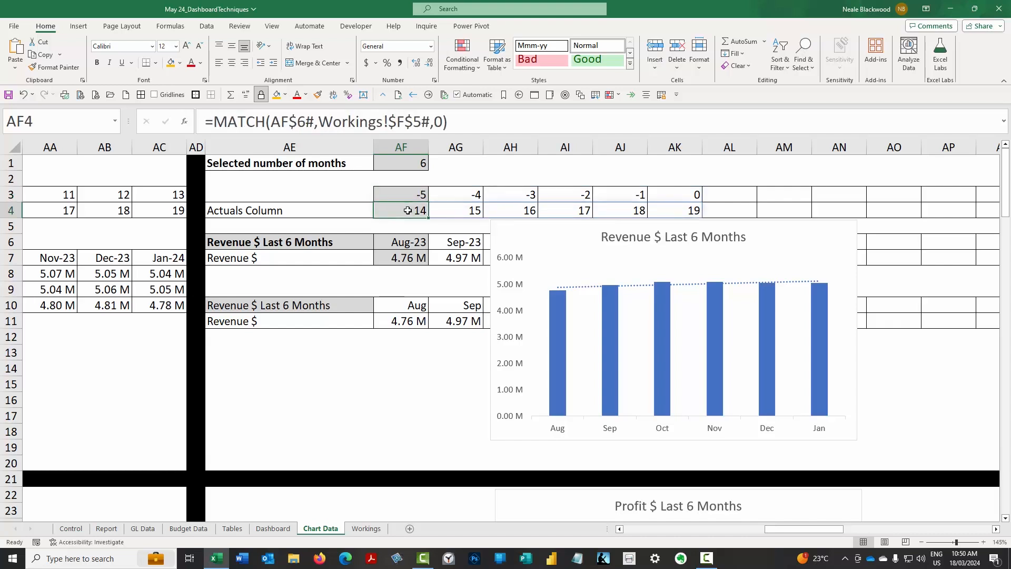
drag(407, 210, 669, 210)
click(400, 242)
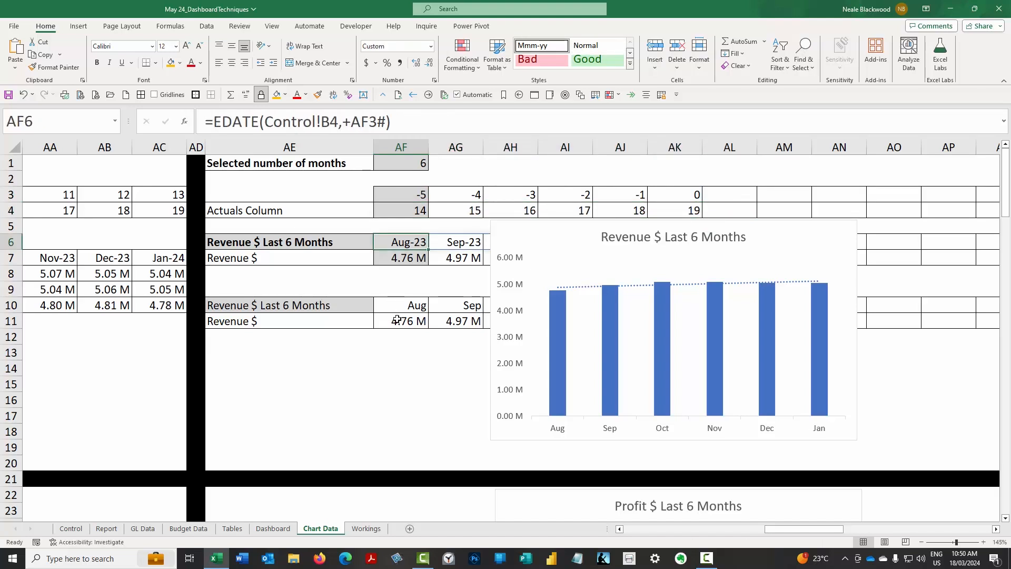
click(407, 259)
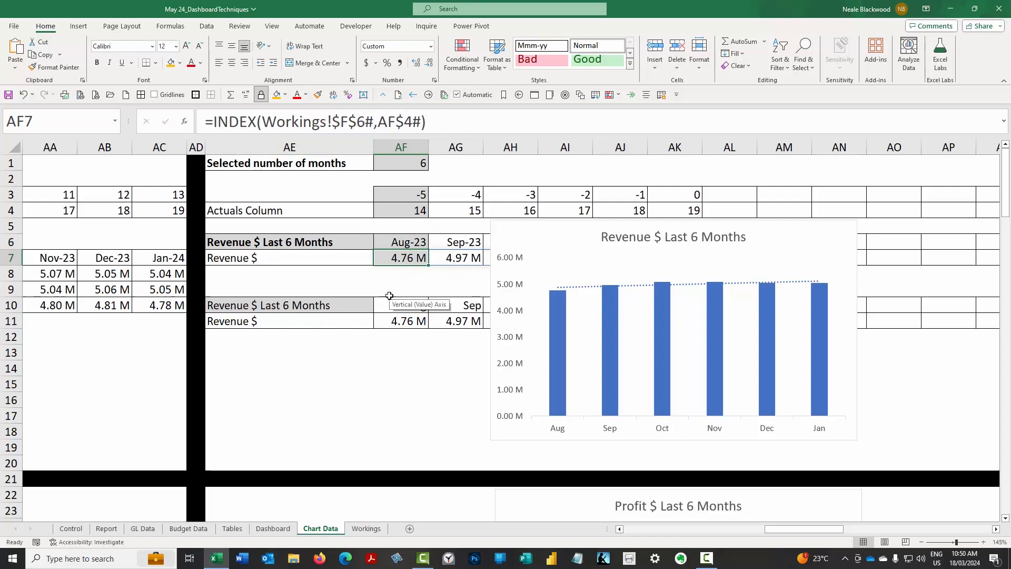
click(406, 279)
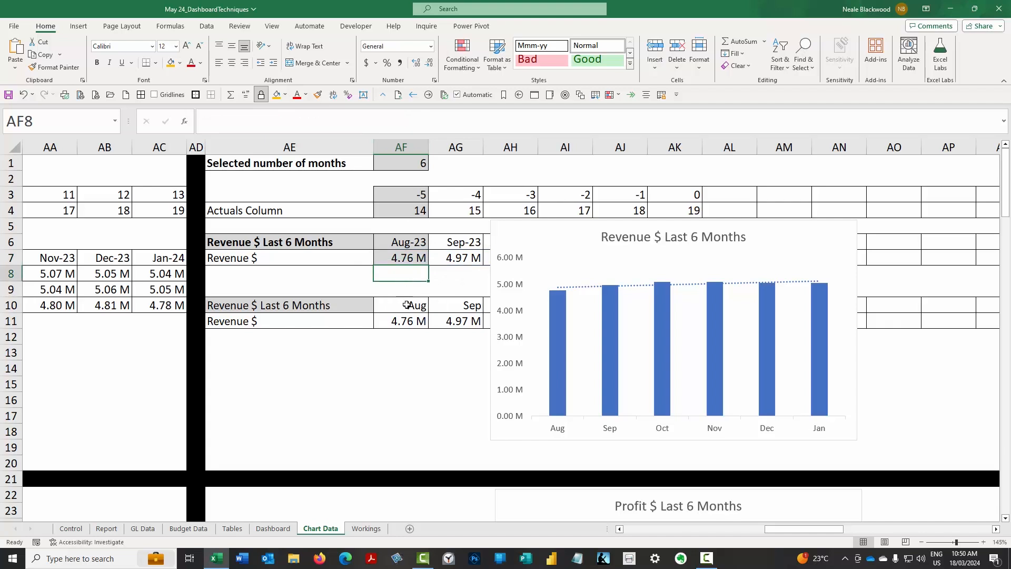
Examine how HSTACK in AE10 joins the AE6:AE7 labels to the VSTACK of AF6# and AF7#, leaving the formula unedited.
click(338, 301)
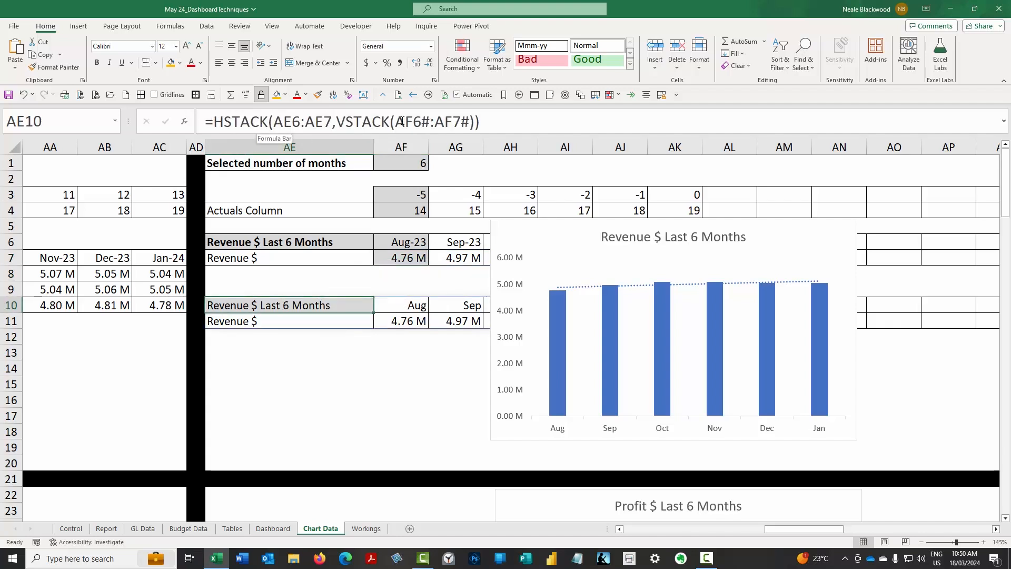
drag(337, 122, 474, 121)
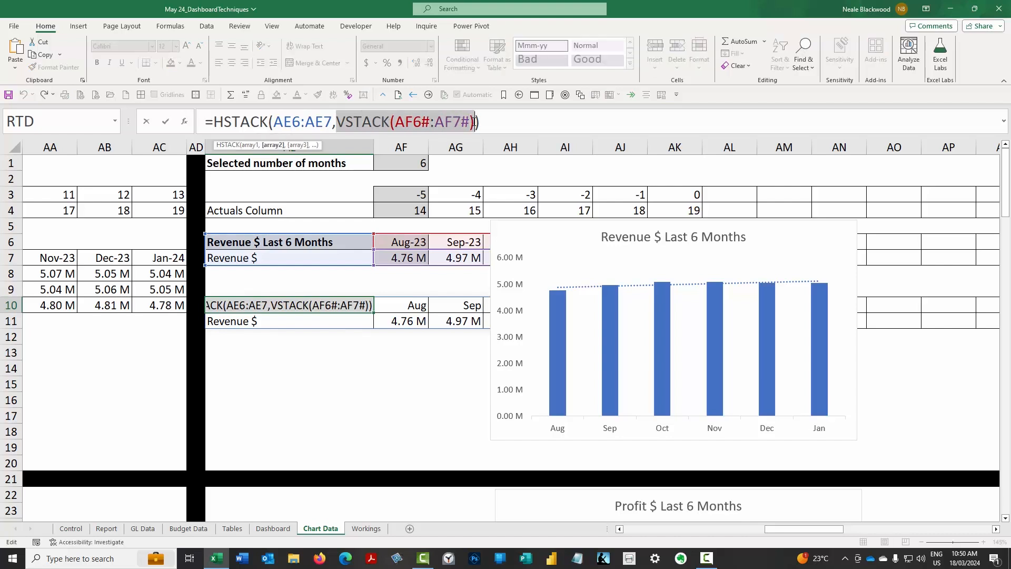
drag(214, 121, 337, 121)
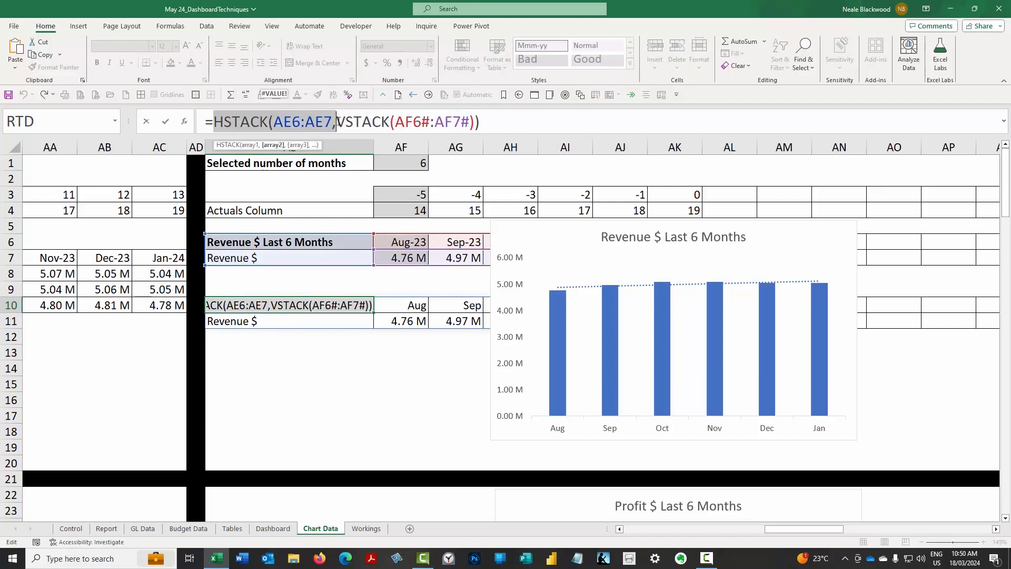
click(479, 122)
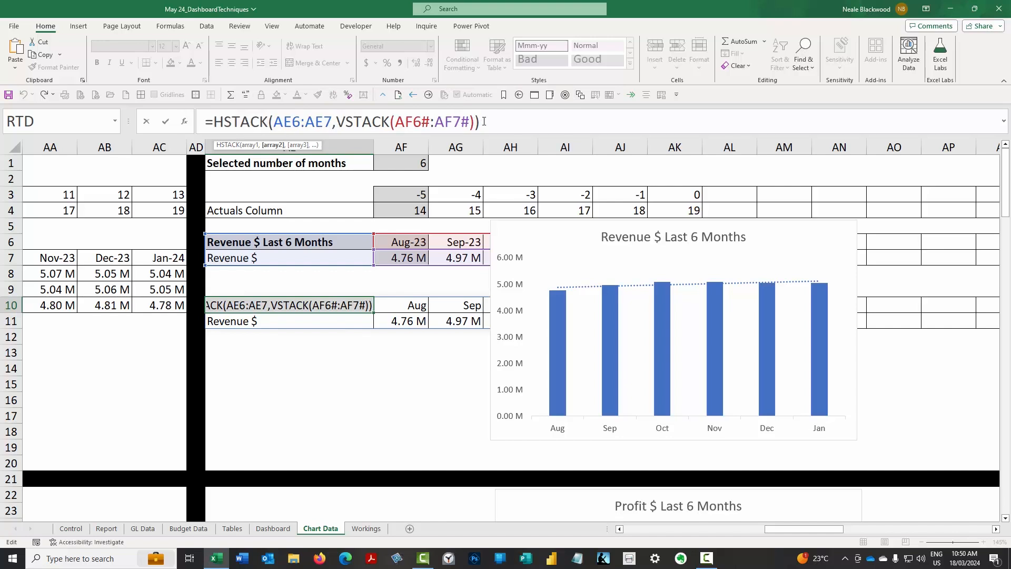
click(439, 283)
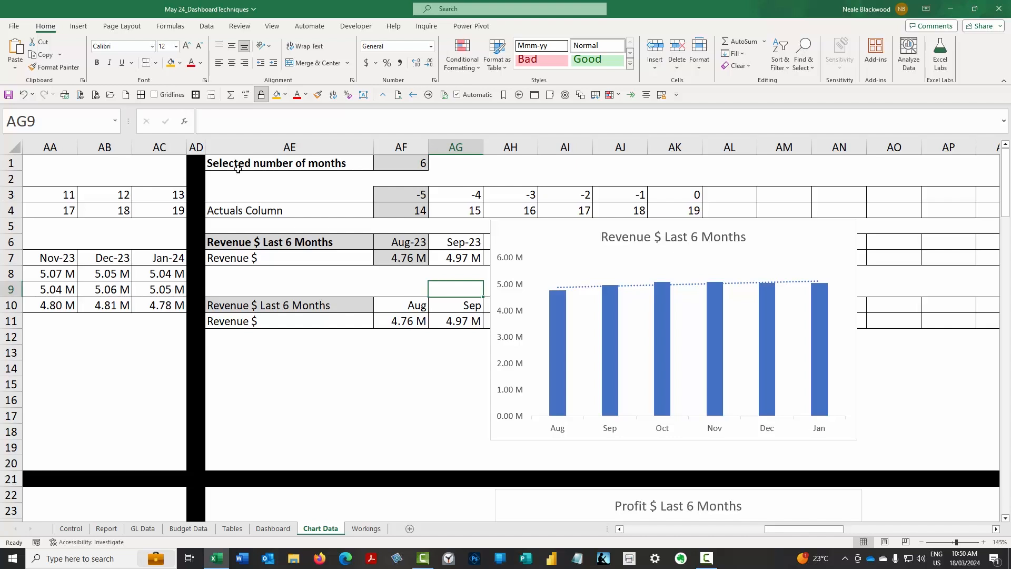
click(300, 353)
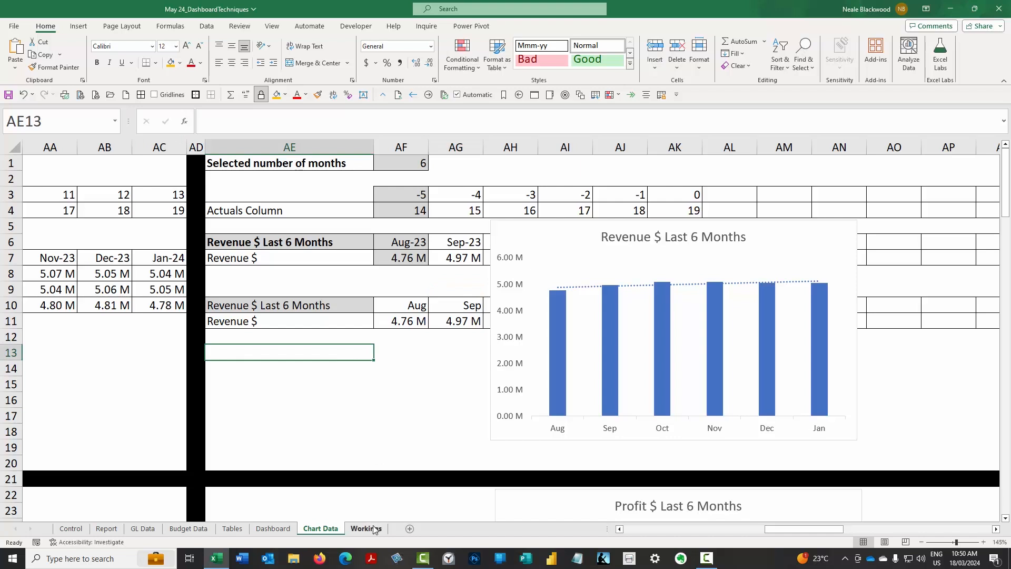
On the GL Data sheet, locate the 1/02/2024 transactions starting at G3308, beside the end of the table.
click(143, 529)
click(293, 243)
click(458, 241)
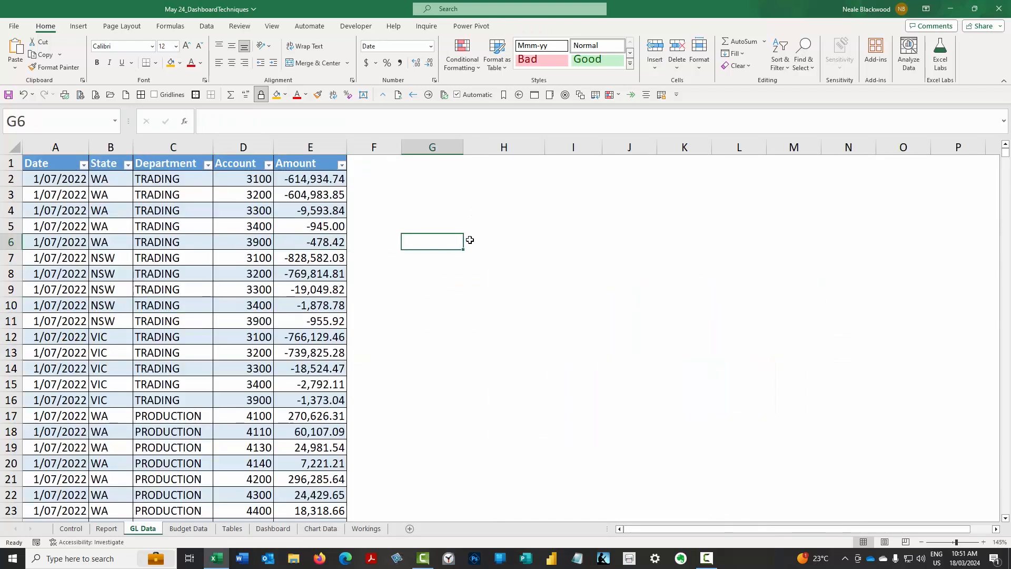
key(ctrl+Down)
key(Down)
key(Down)
key(Down)
key(Down)
key(Down)
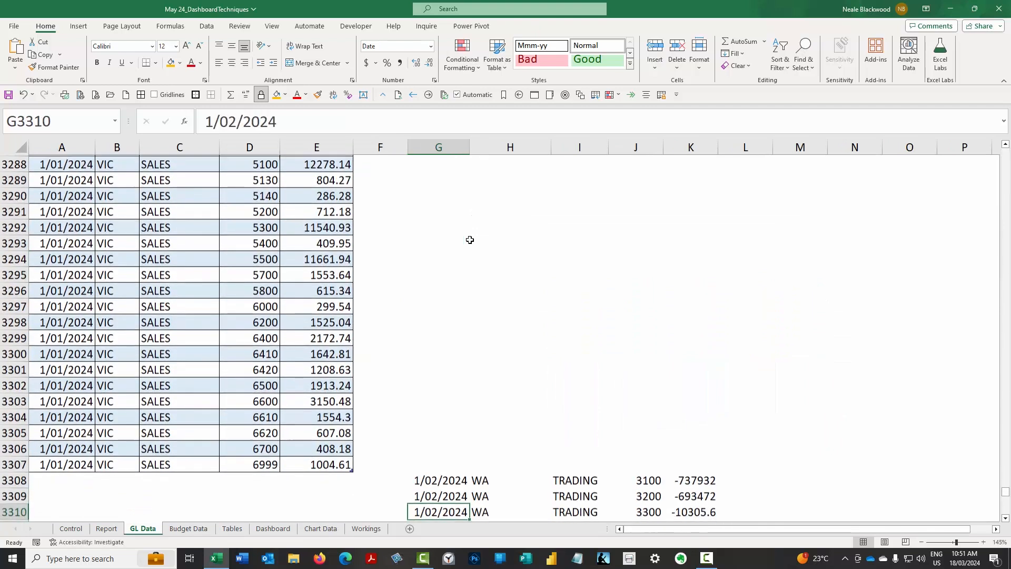
key(Up)
key(Up)
key(Up)
key(Up)
key(Up)
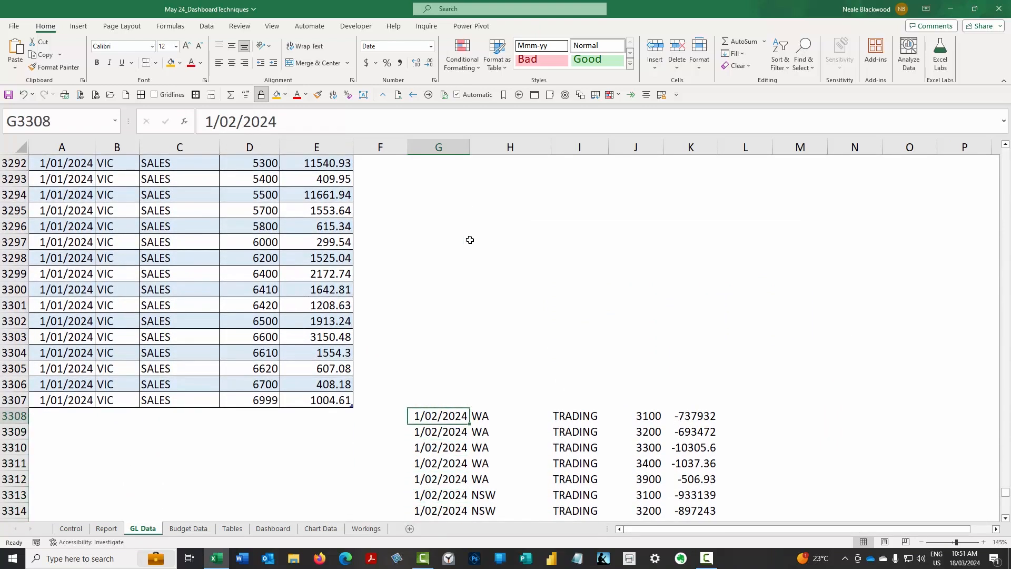
Copy all the 1/02/2024 transactions in columns G to K from row 3308 down to A3308, directly beneath the GL table.
key(shift+Right)
key(shift+Right)
key(shift+Right)
key(shift+Right)
key(ctrl+shift+Down)
key(ctrl+x)
key(Left)
key(Left)
key(Left)
key(Left)
key(Left)
key(Left)
key(Up)
key(Up)
key(Up)
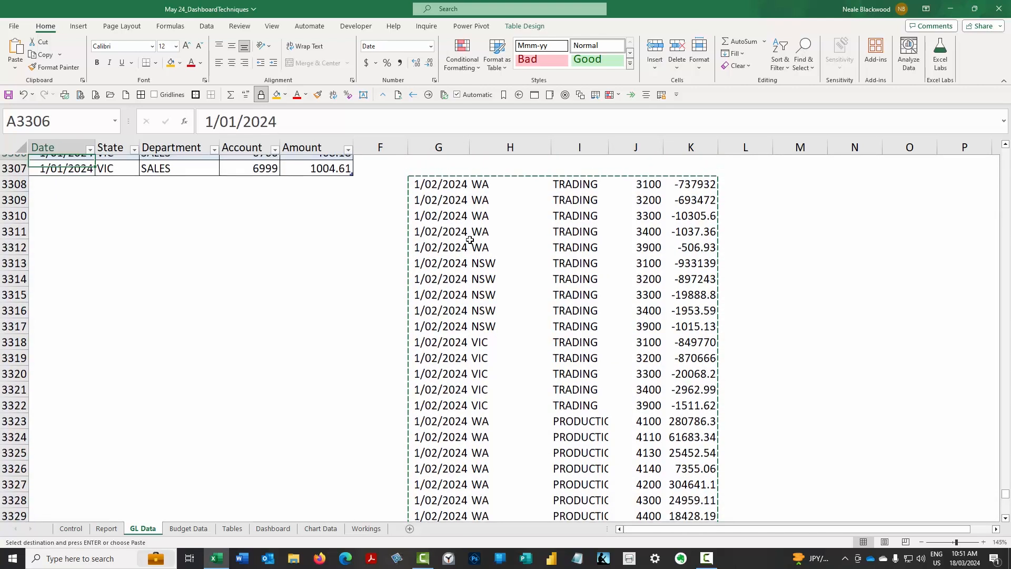
key(Down)
key(Down)
key(Down)
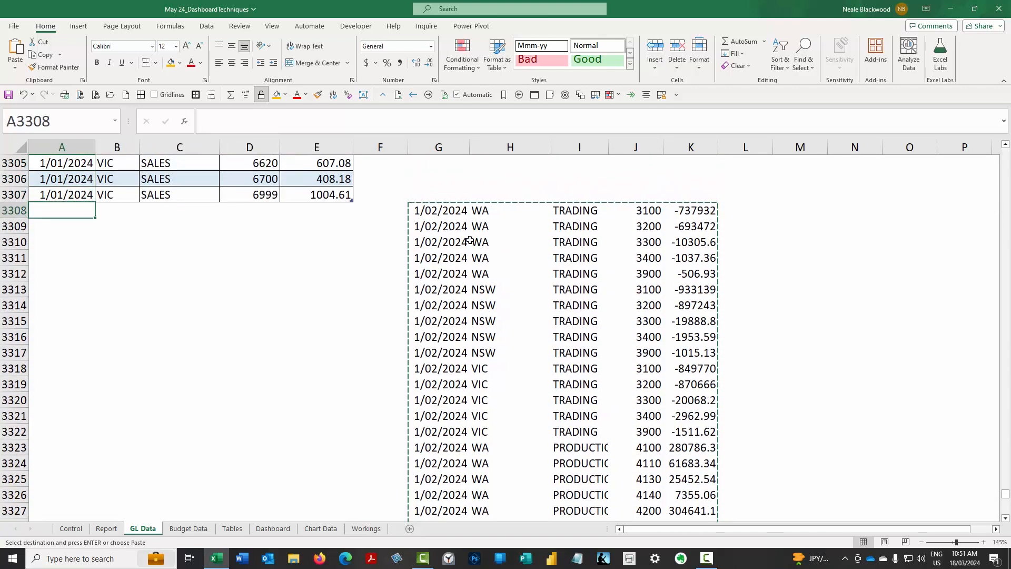
key(ctrl+v)
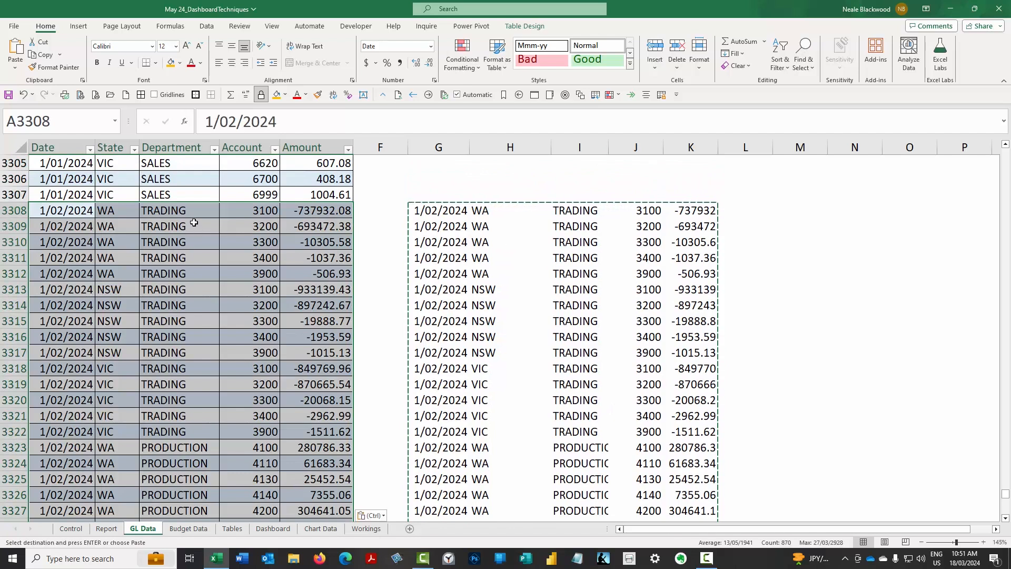
Check the appended 1/02/2024 rows down to the end of the GL table and display the Dashboard sheet.
click(198, 274)
scroll(200, 307, down, 1)
scroll(199, 306, down, 20)
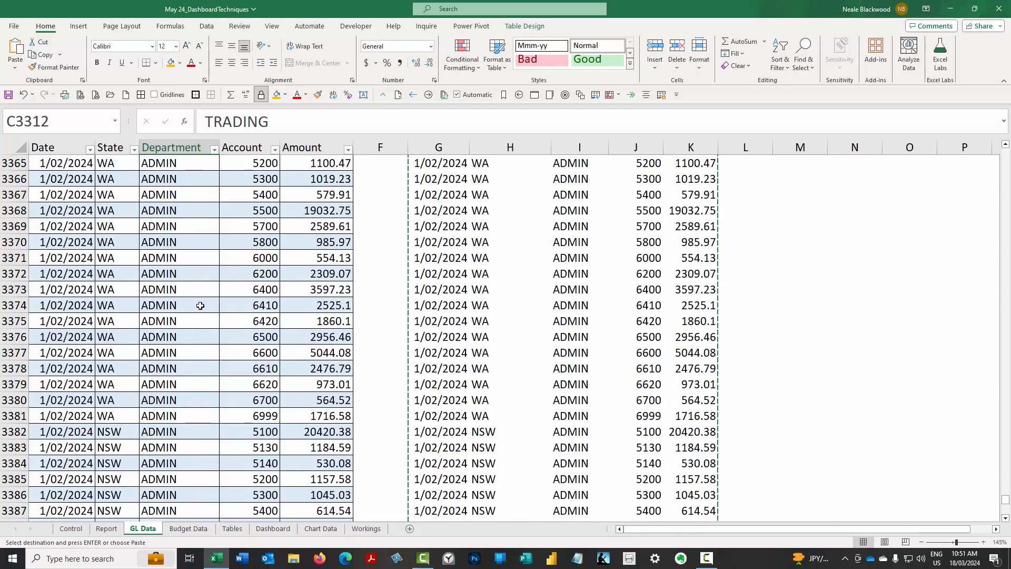
scroll(201, 304, down, 14)
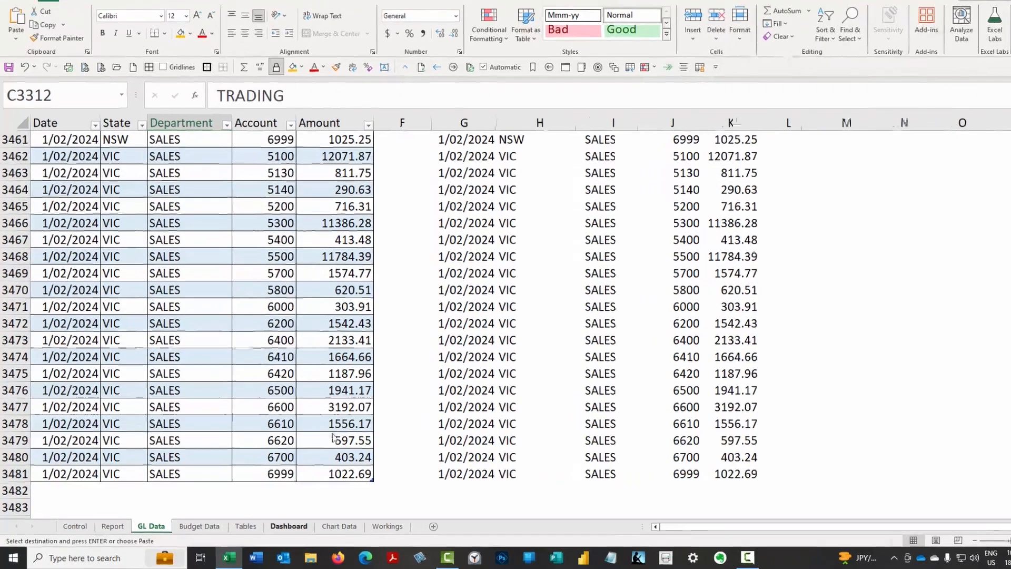
click(285, 531)
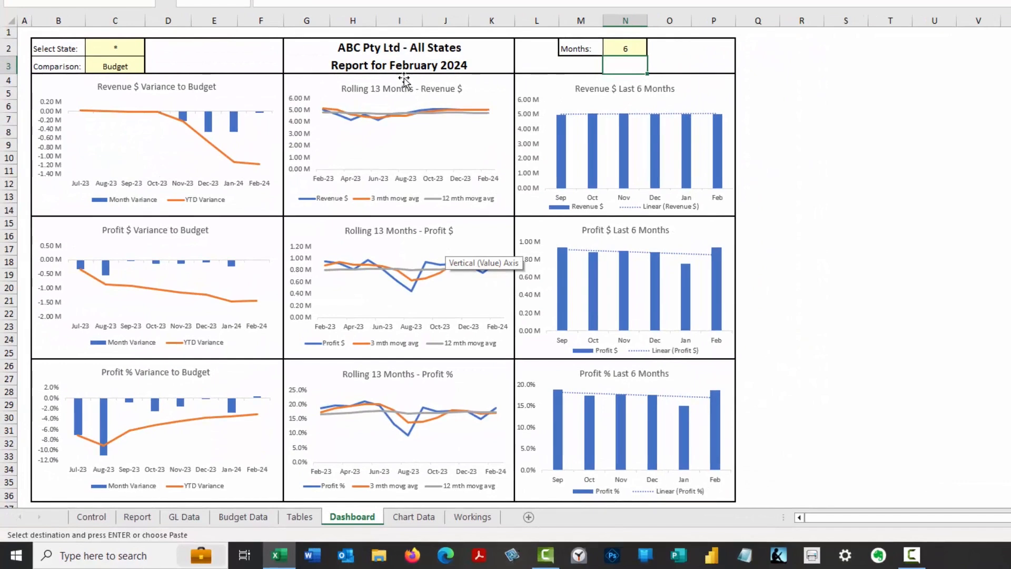
Filter the dashboard charts to the WA state.
click(336, 66)
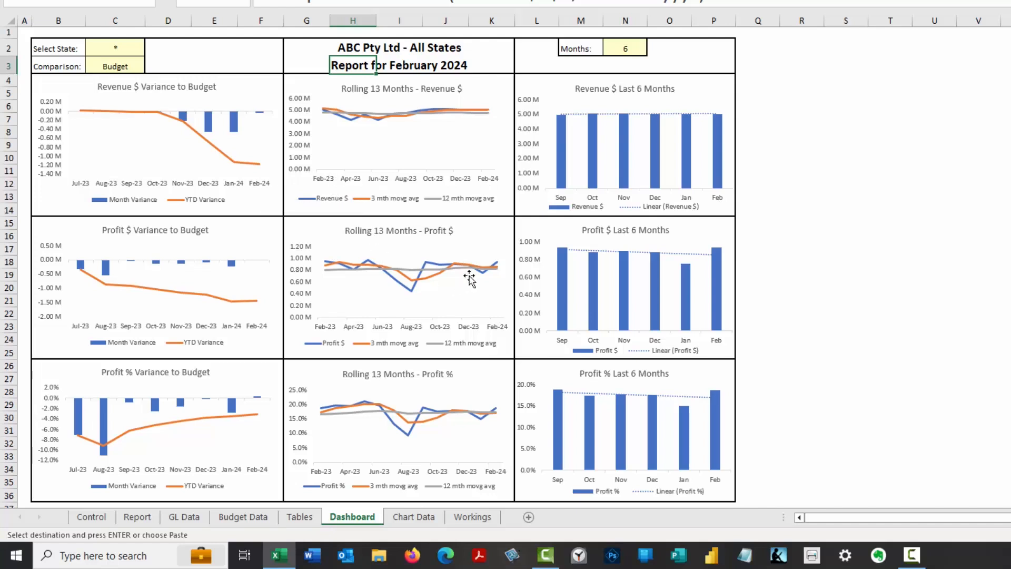
click(129, 46)
click(152, 50)
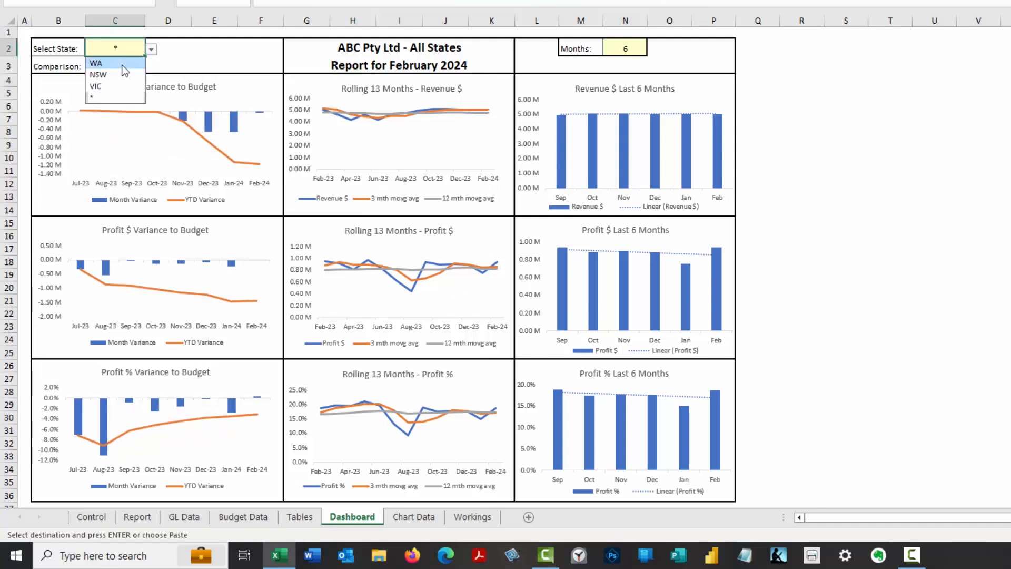
click(122, 63)
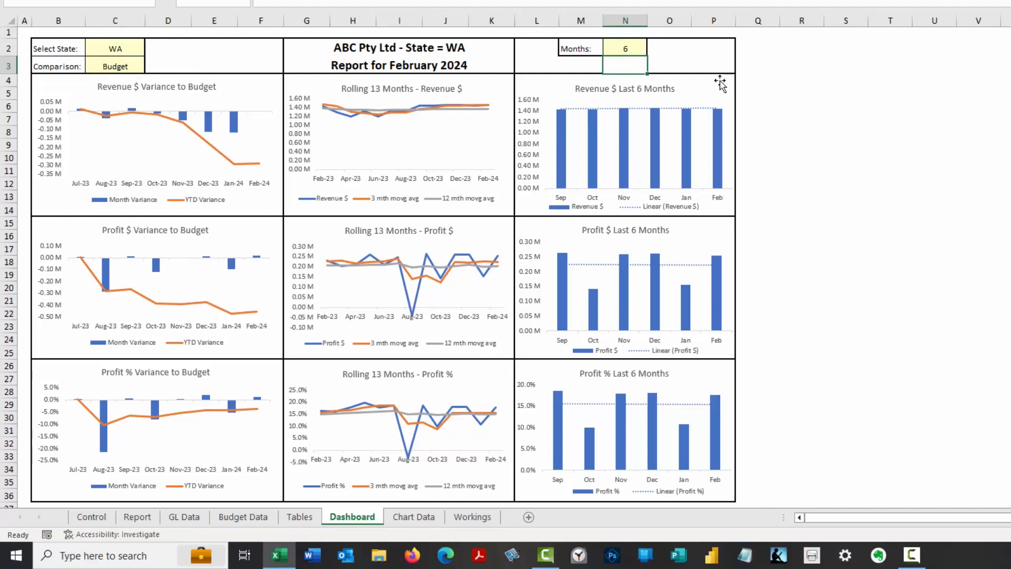
Widen the three Last 6 Months charts beyond column P by differing amounts and shift the Profit % chart out of line with the others.
click(695, 96)
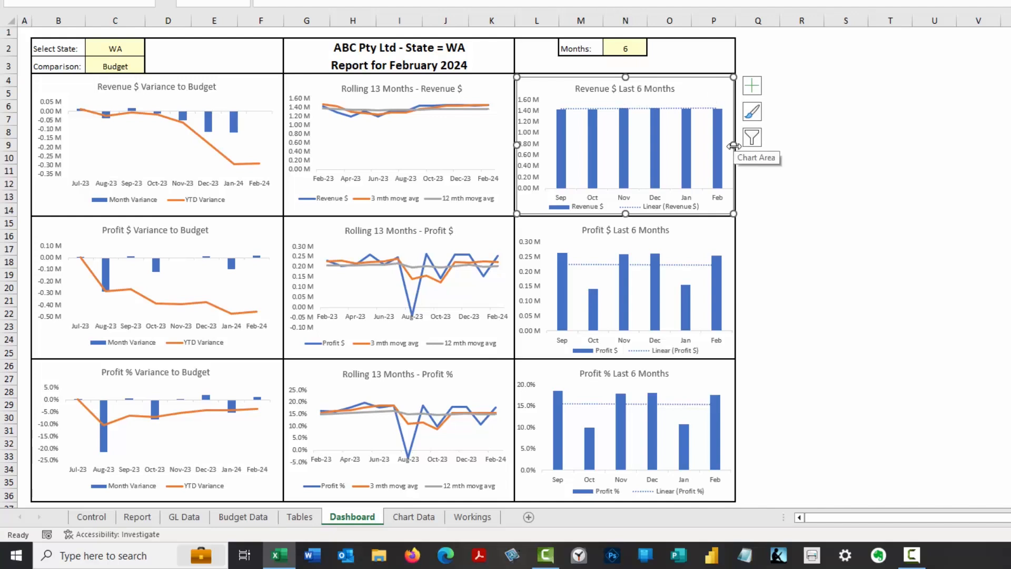
drag(734, 145, 800, 145)
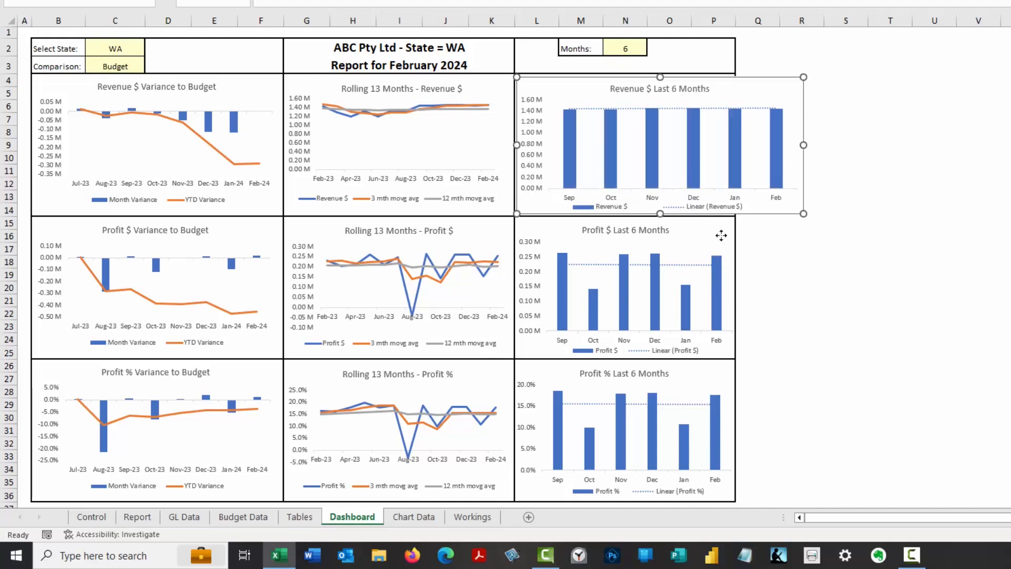
click(722, 234)
drag(734, 287, 798, 288)
click(709, 384)
drag(709, 384, 809, 382)
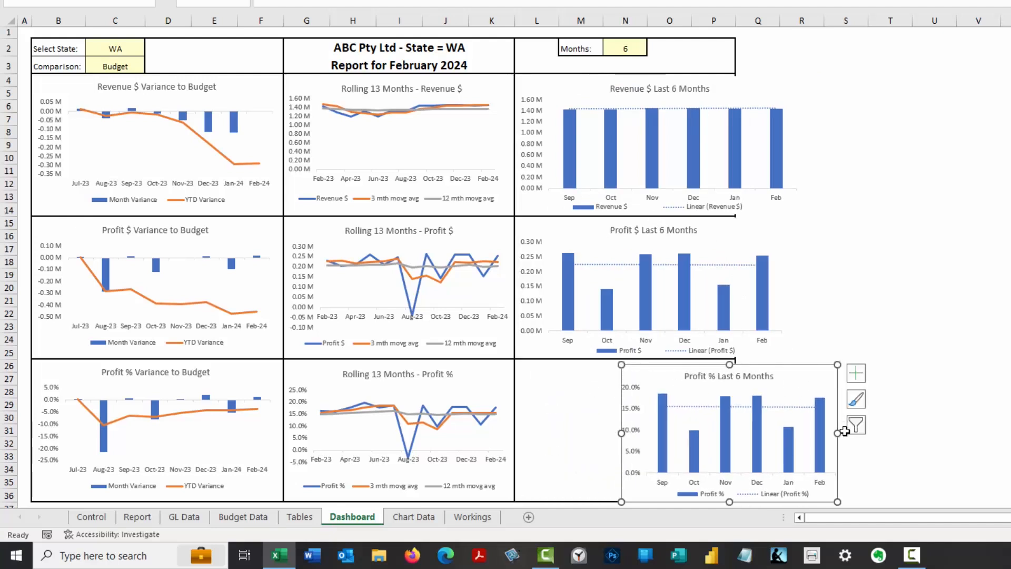
drag(837, 432, 906, 432)
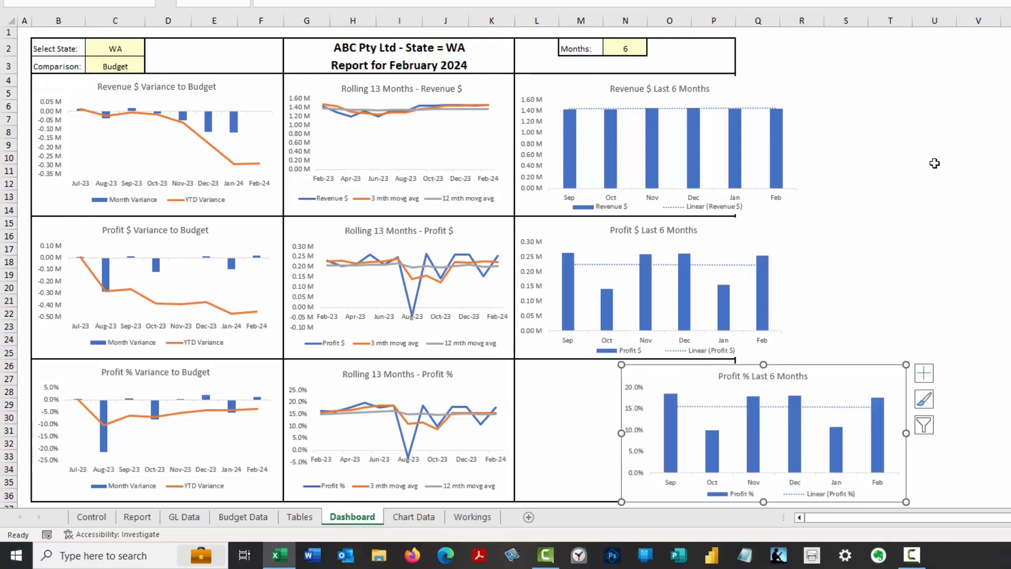
click(931, 160)
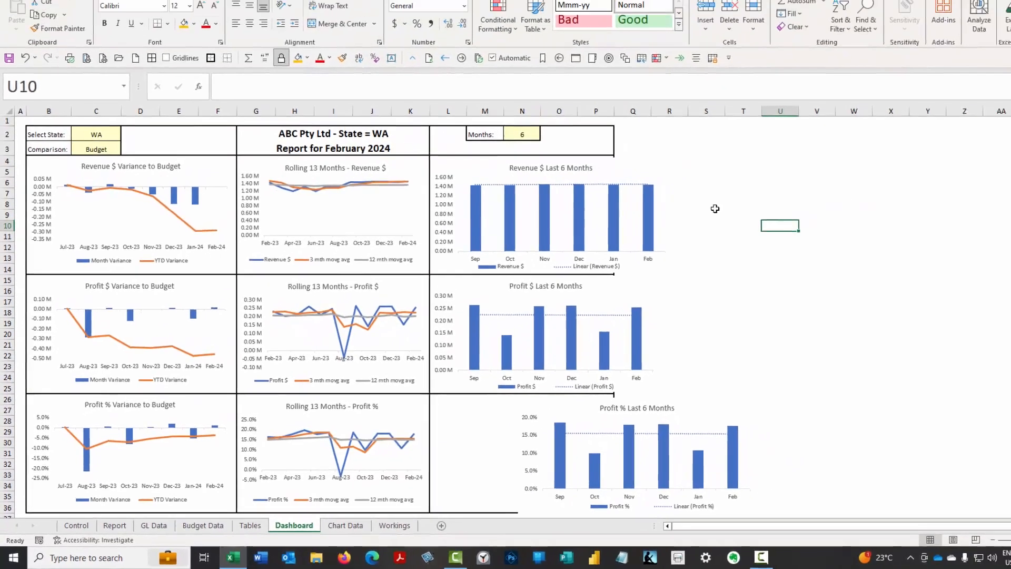
Left-align the three Last 6 Months charts with each other and narrow them together to fit within columns L to P.
ctrl+click(574, 83)
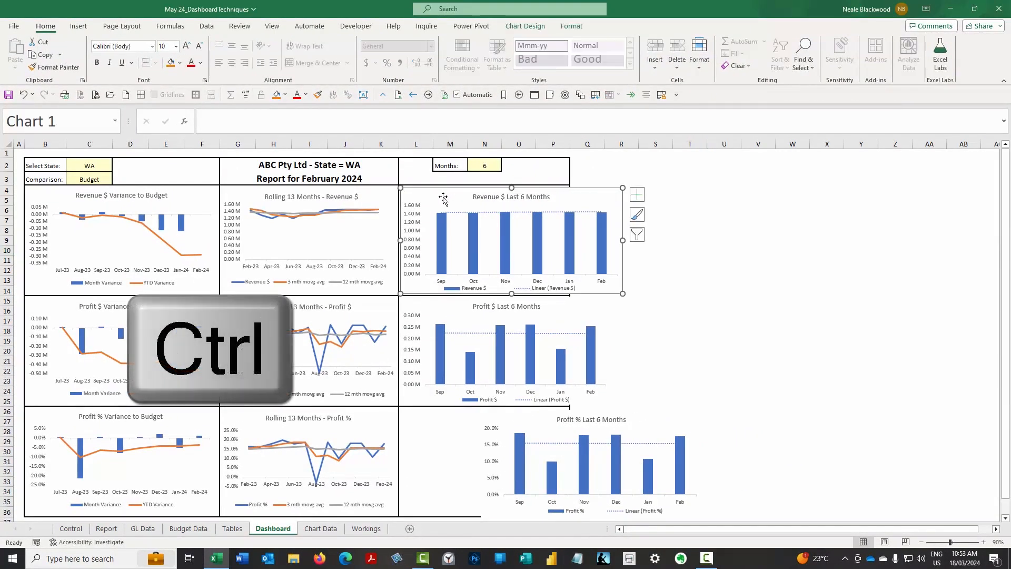
ctrl+click(451, 308)
ctrl+click(529, 419)
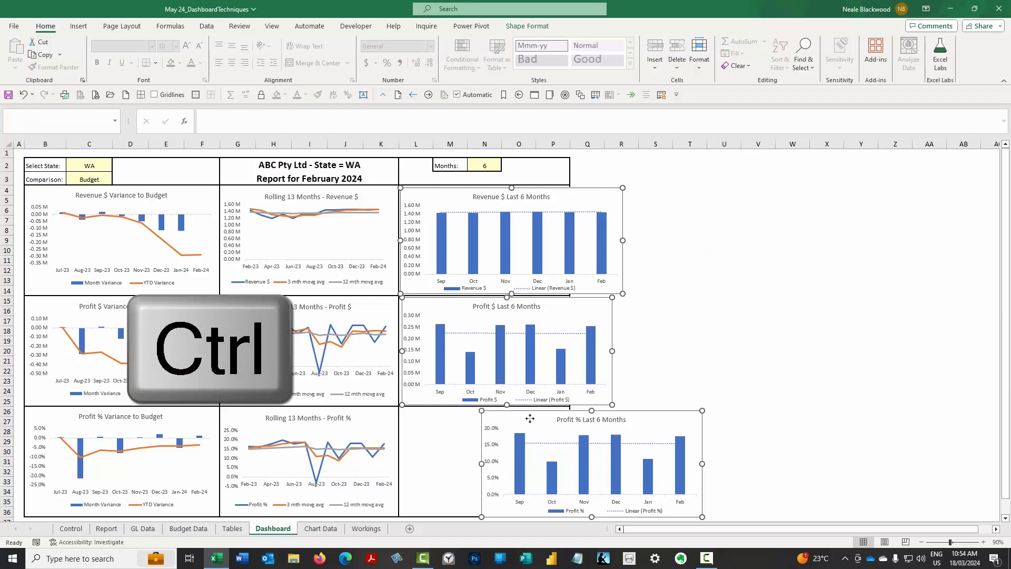
click(518, 26)
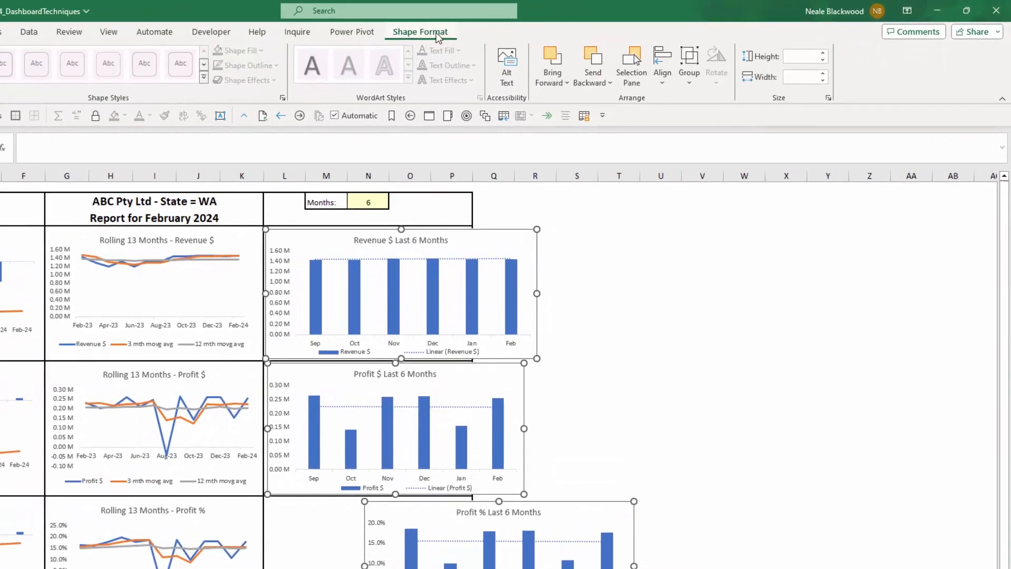
click(662, 83)
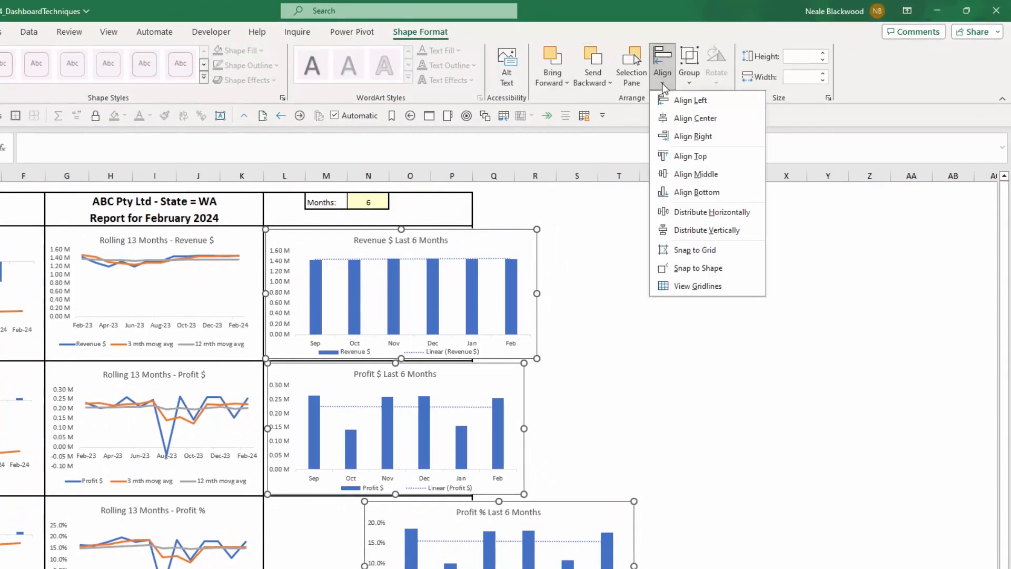
click(694, 100)
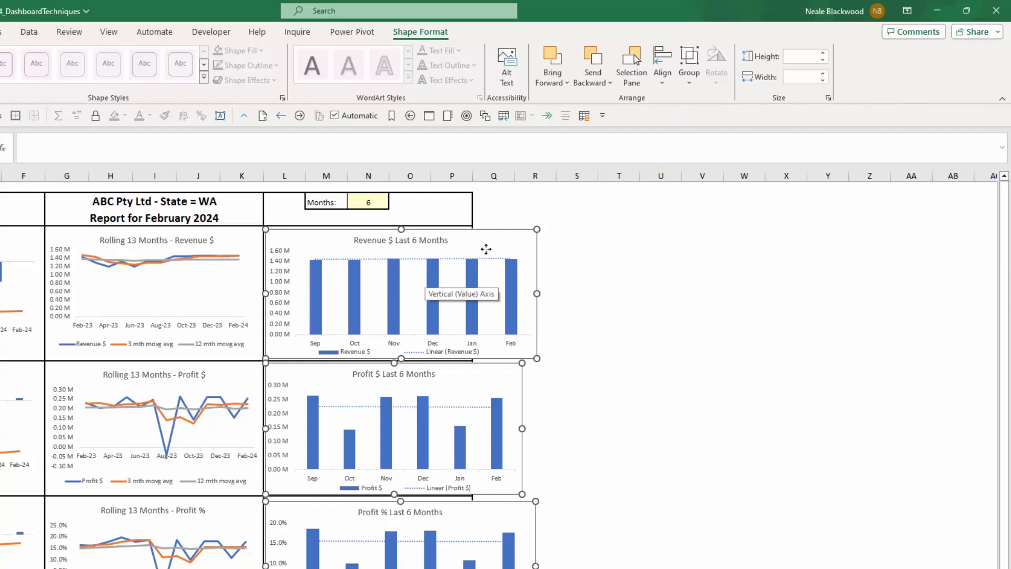
drag(537, 294, 470, 294)
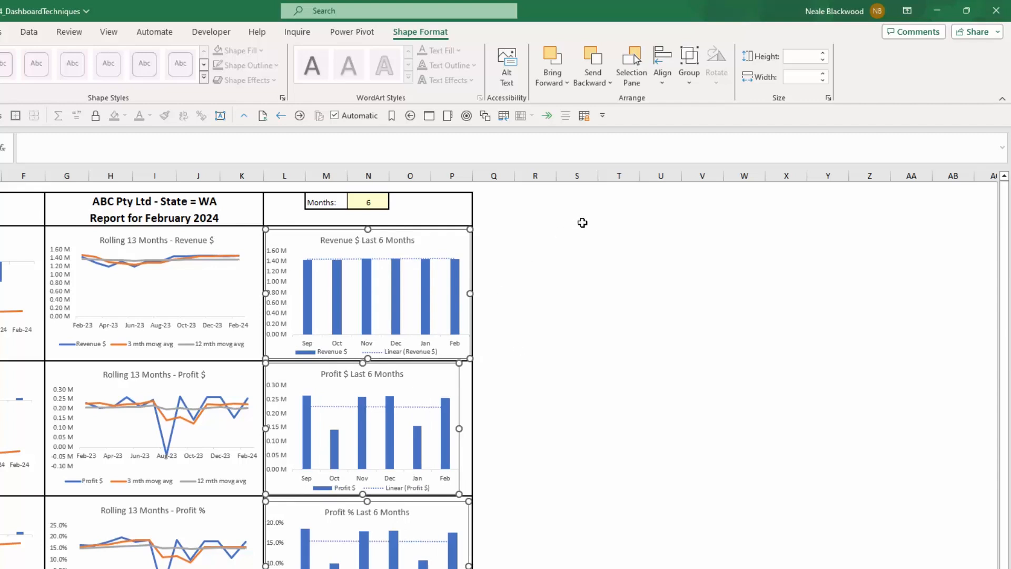
click(577, 294)
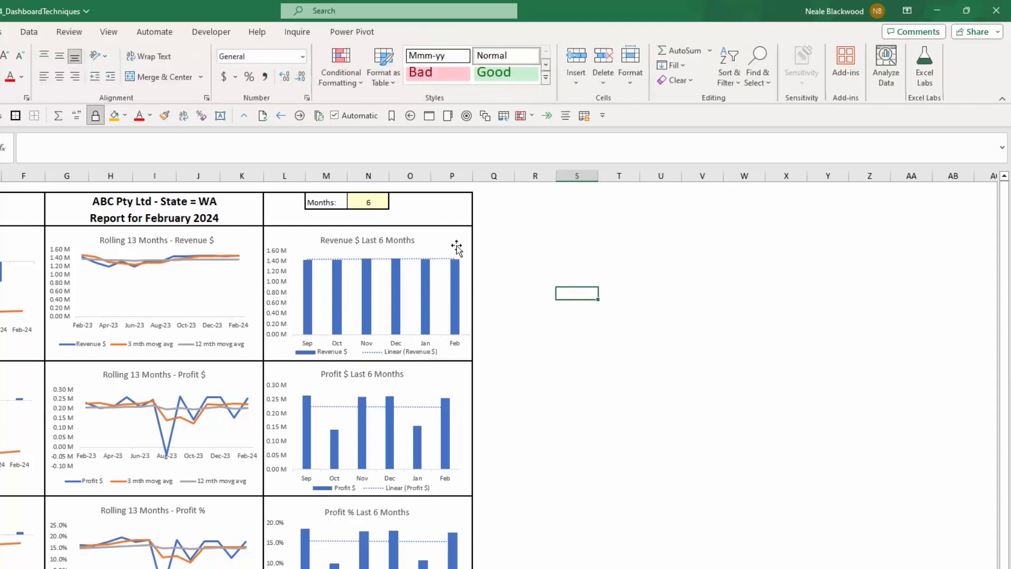
Set the width of the Profit $ and Profit % Last 6 Months charts to 9.35 cm, matching the Revenue $ chart.
click(446, 234)
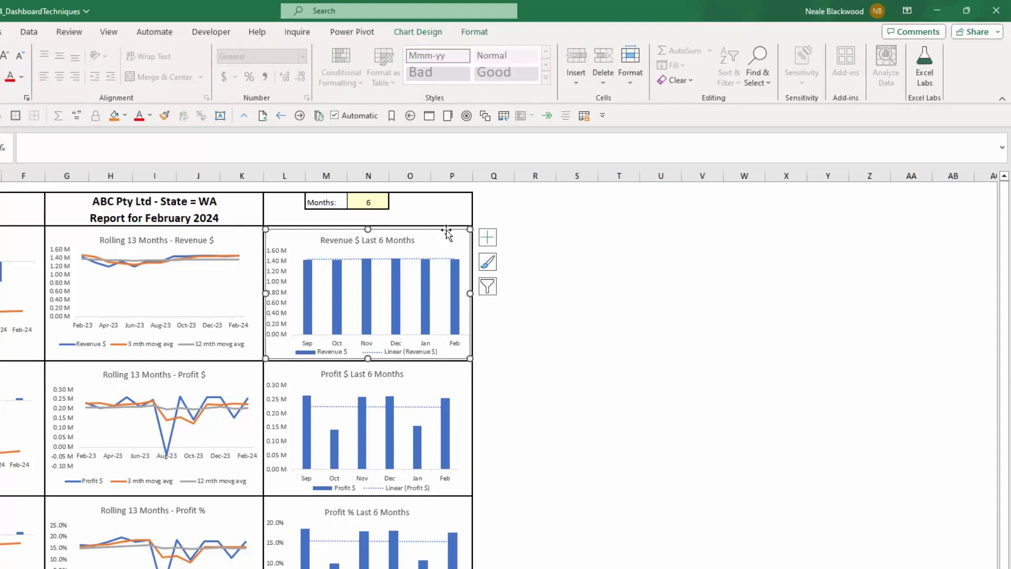
click(474, 32)
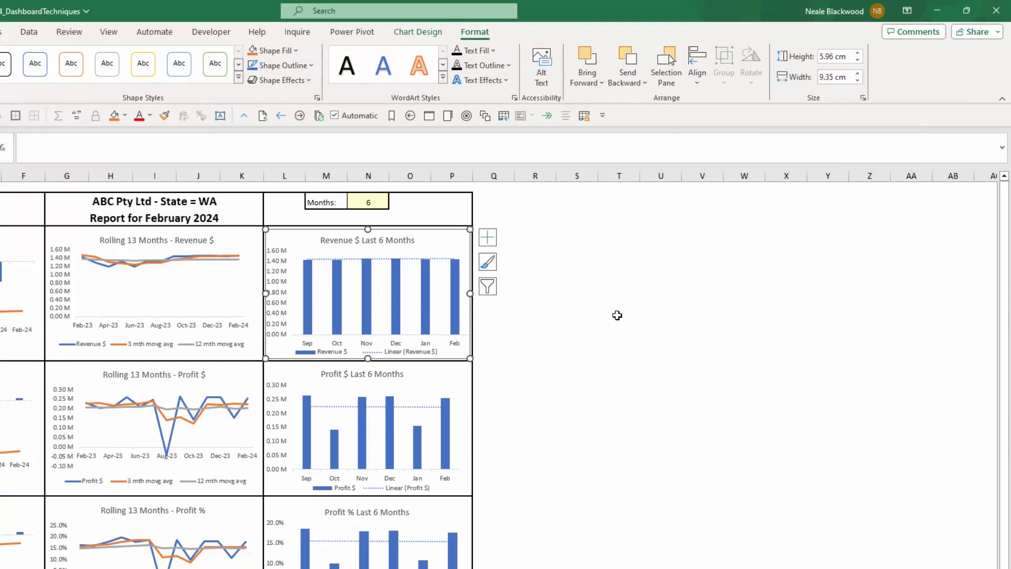
click(582, 335)
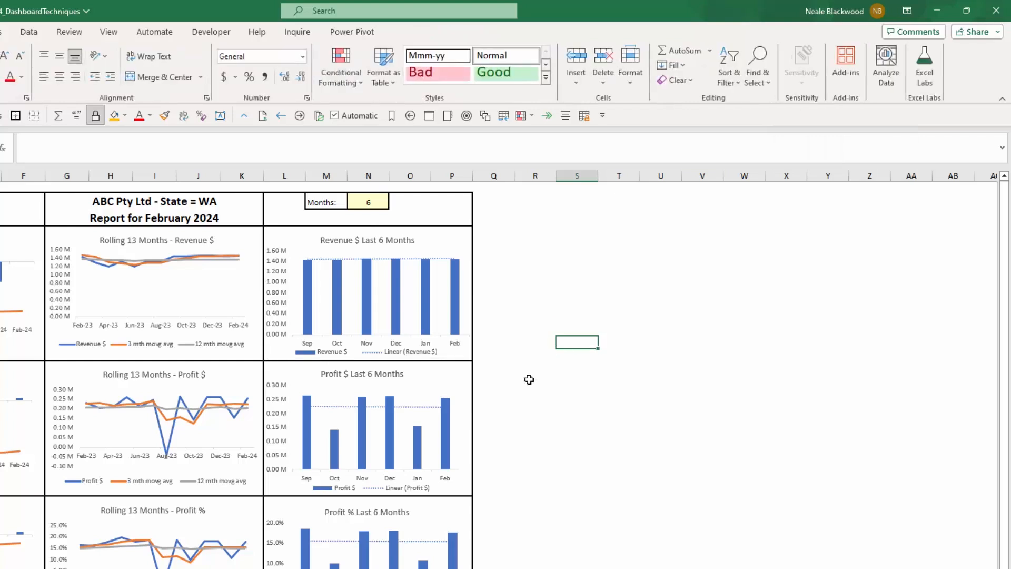
click(452, 383)
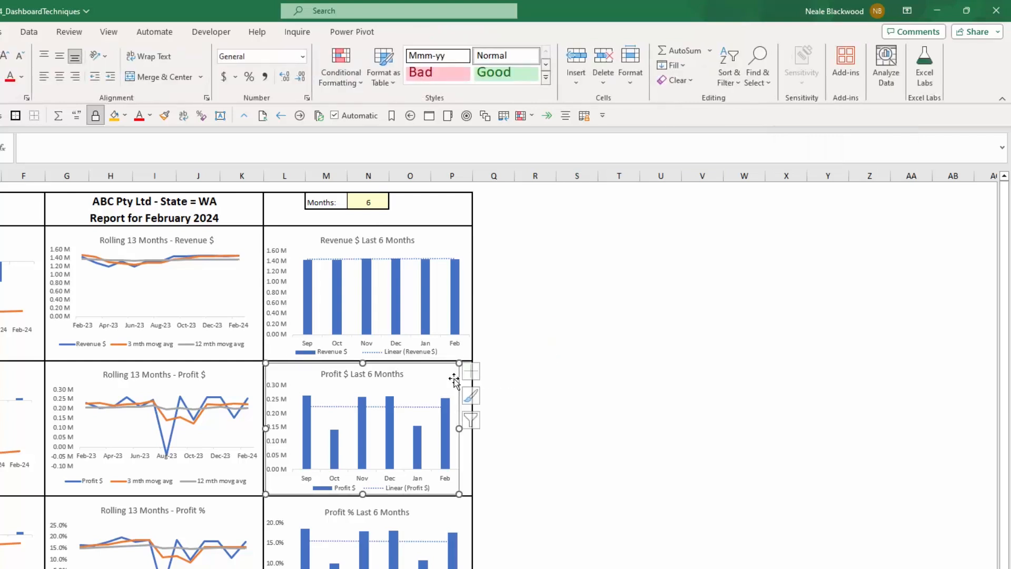
ctrl+click(456, 514)
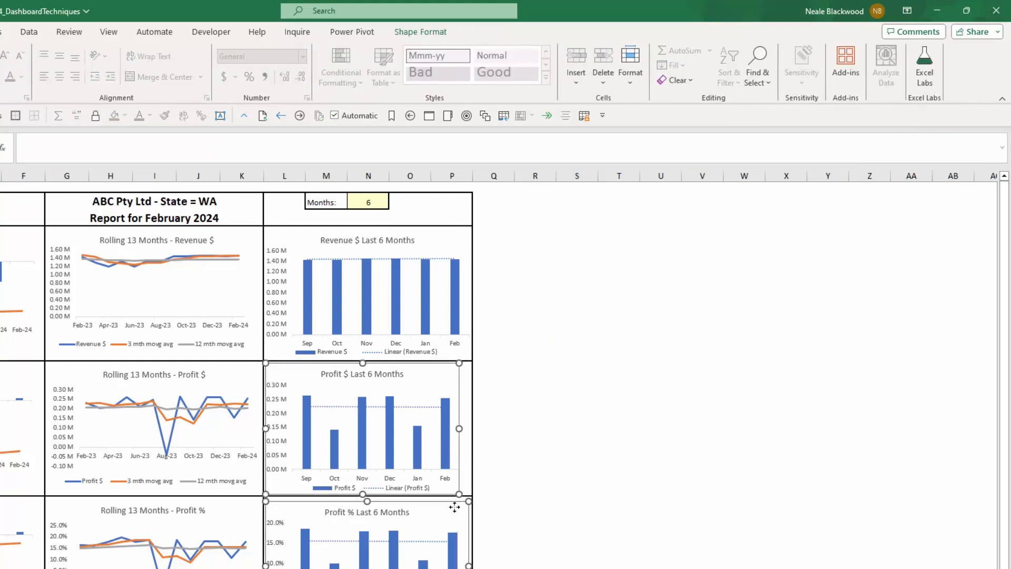
click(446, 34)
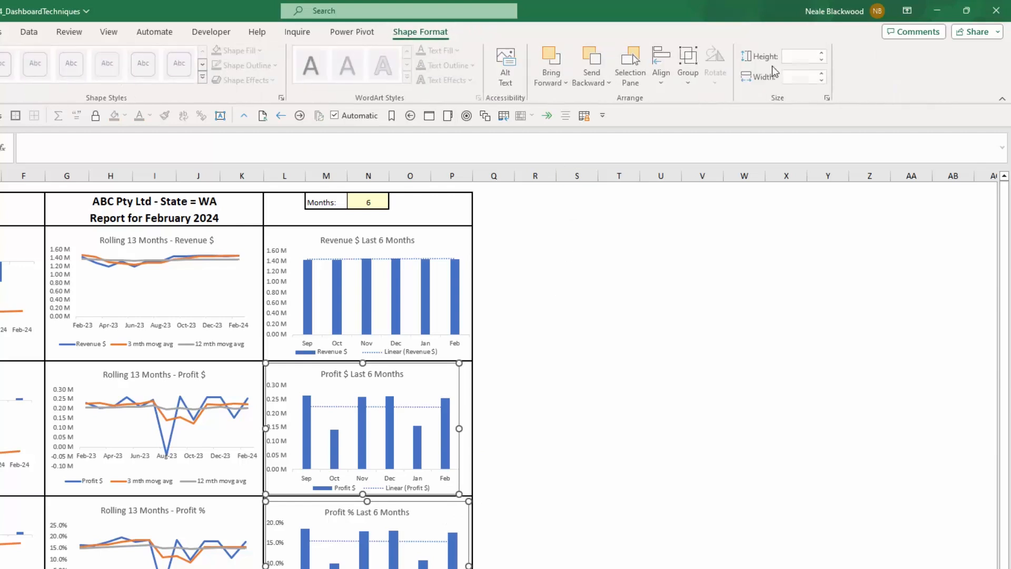
click(801, 79)
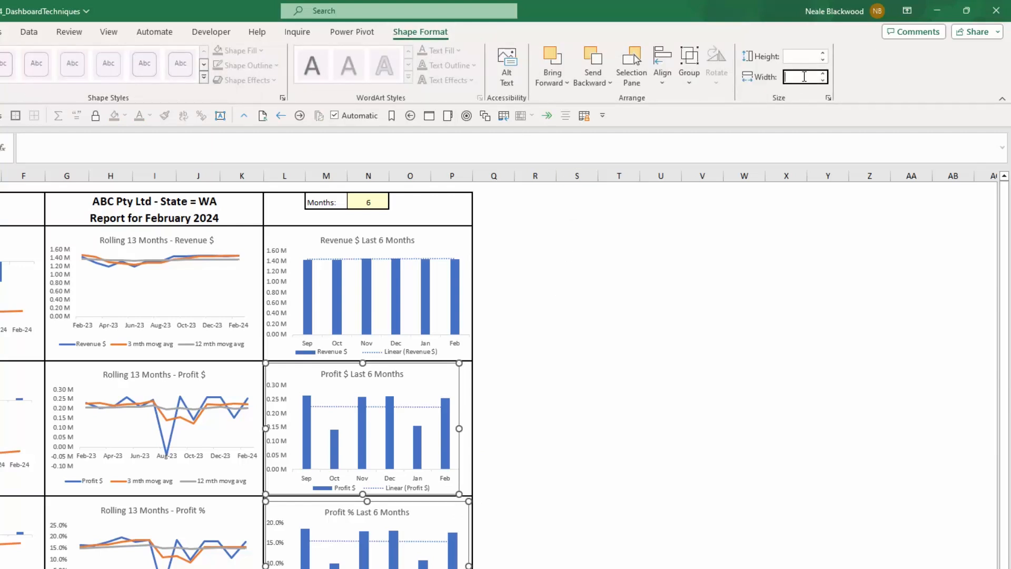
key(Return)
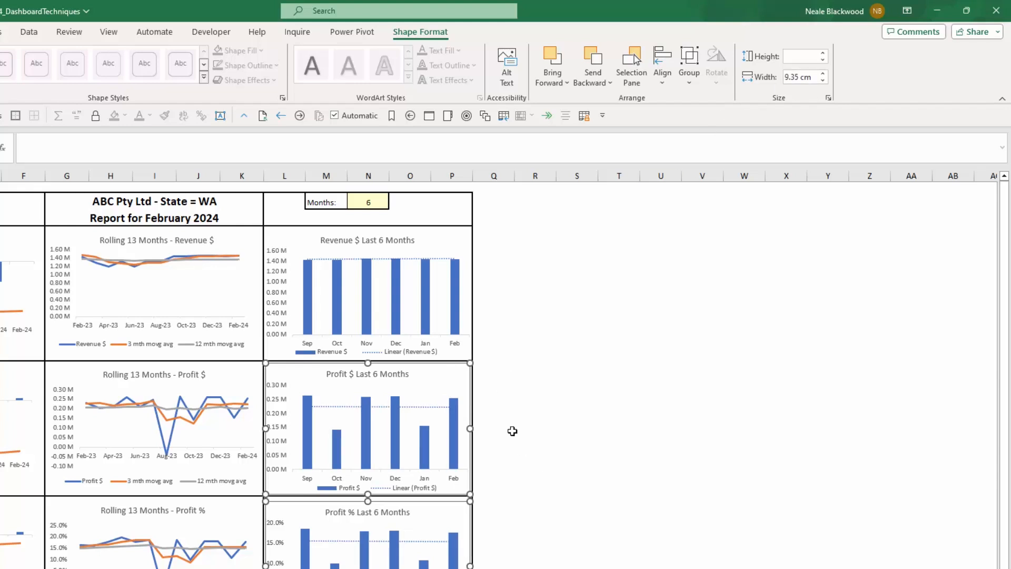
click(525, 396)
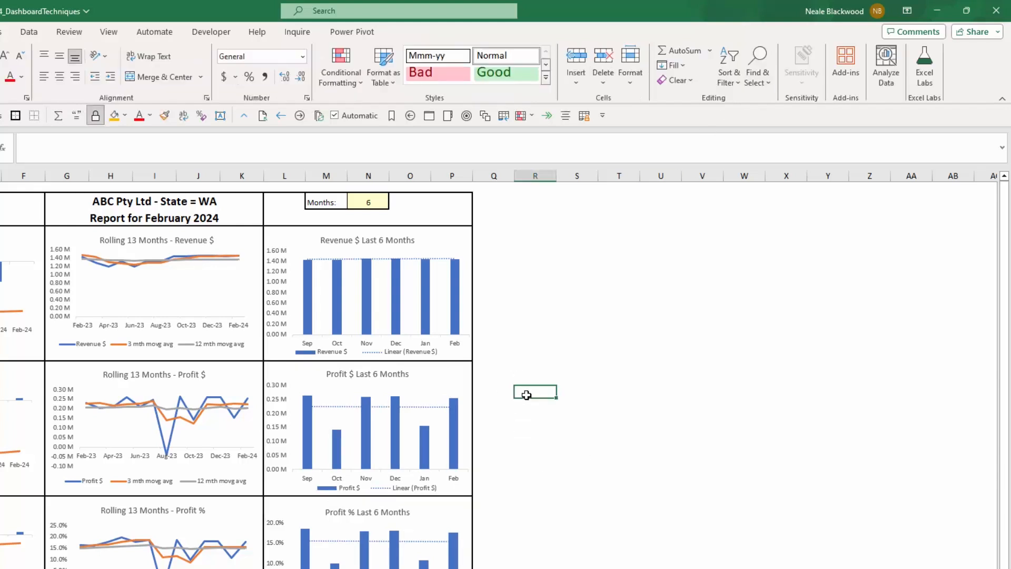
Set the height of all three Last 6 Months charts to 5.95 cm.
click(444, 234)
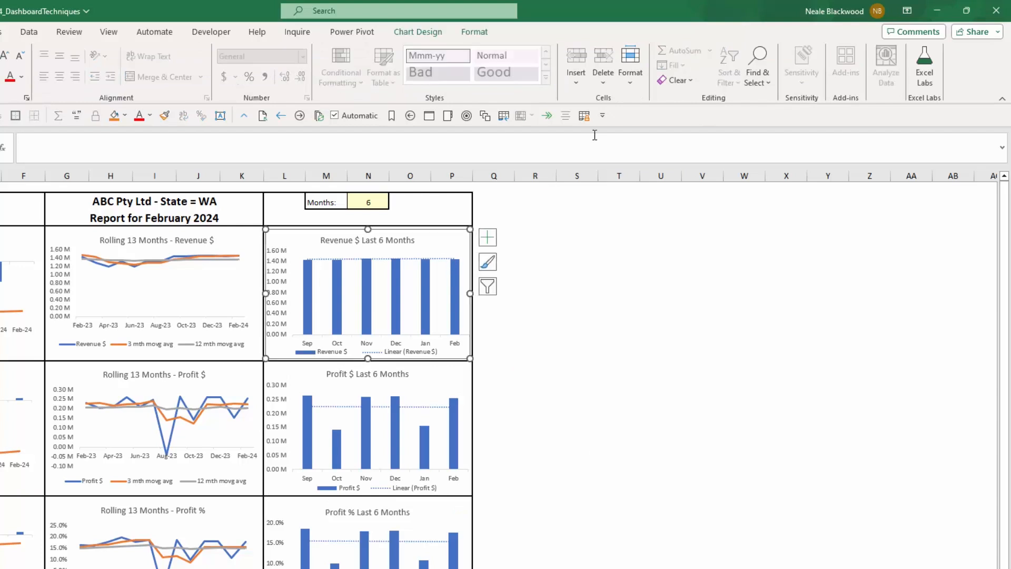
click(475, 33)
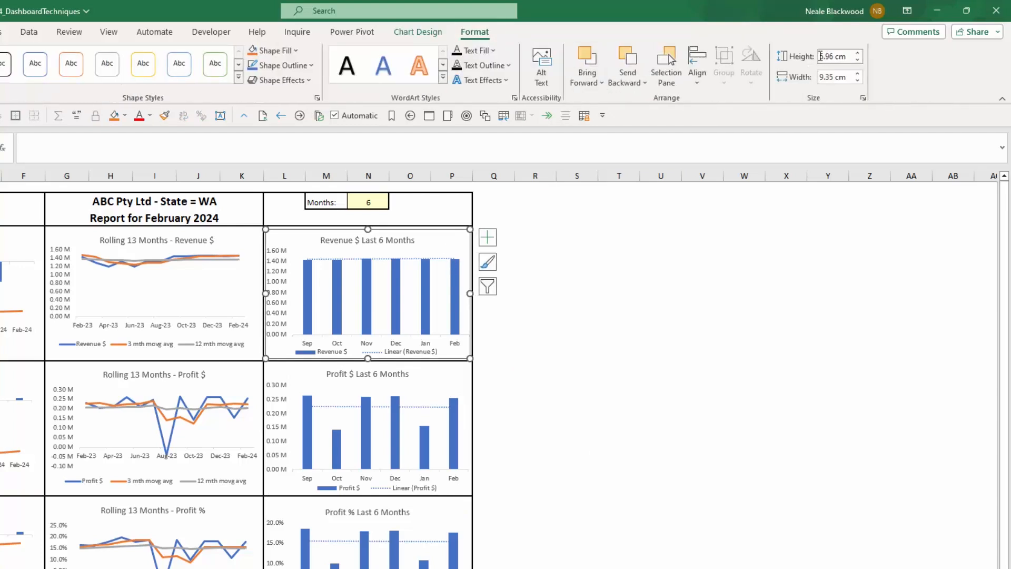
ctrl+click(460, 375)
ctrl+click(448, 513)
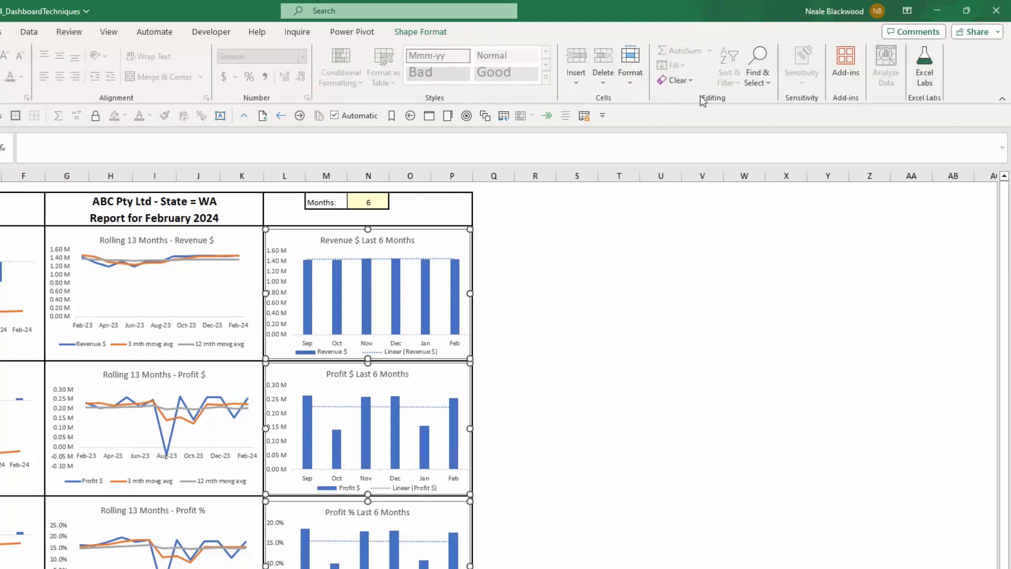
click(436, 33)
click(794, 57)
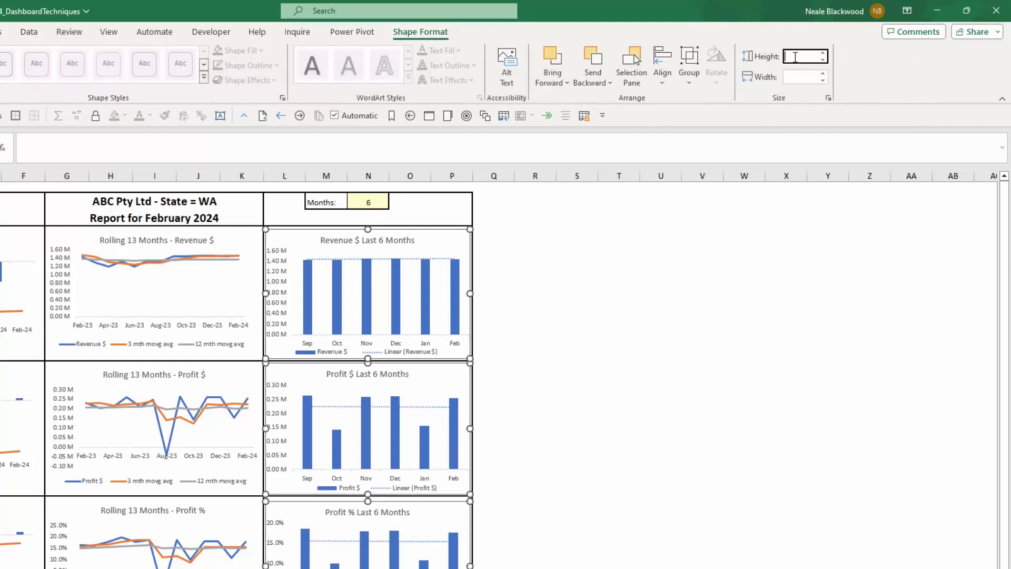
text(5.95)
key(Return)
click(534, 335)
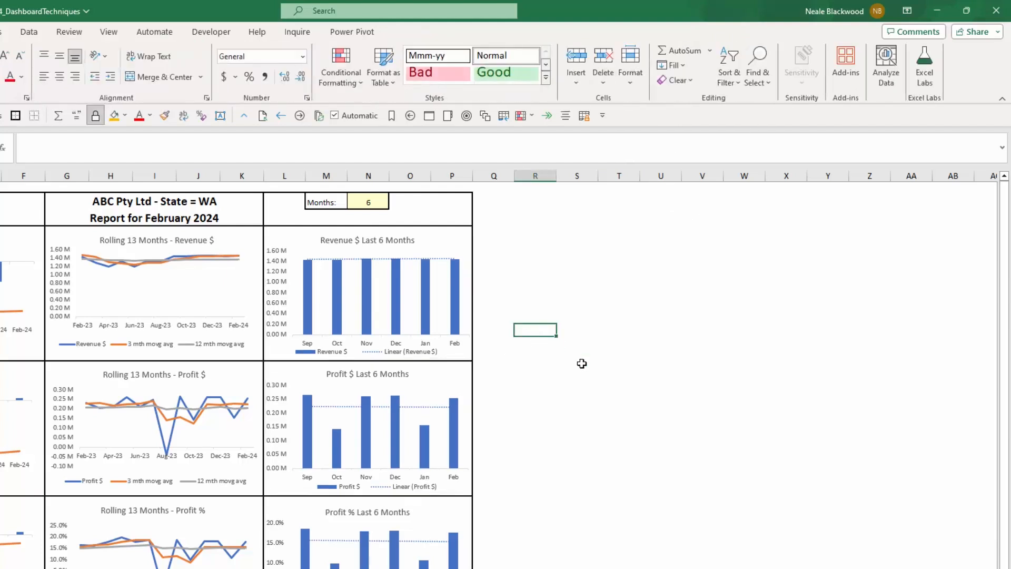
Nudge the Profit % Last 6 Months chart slightly upward in its frame, check the dashboard layout and display the Chart Data sheet.
click(440, 506)
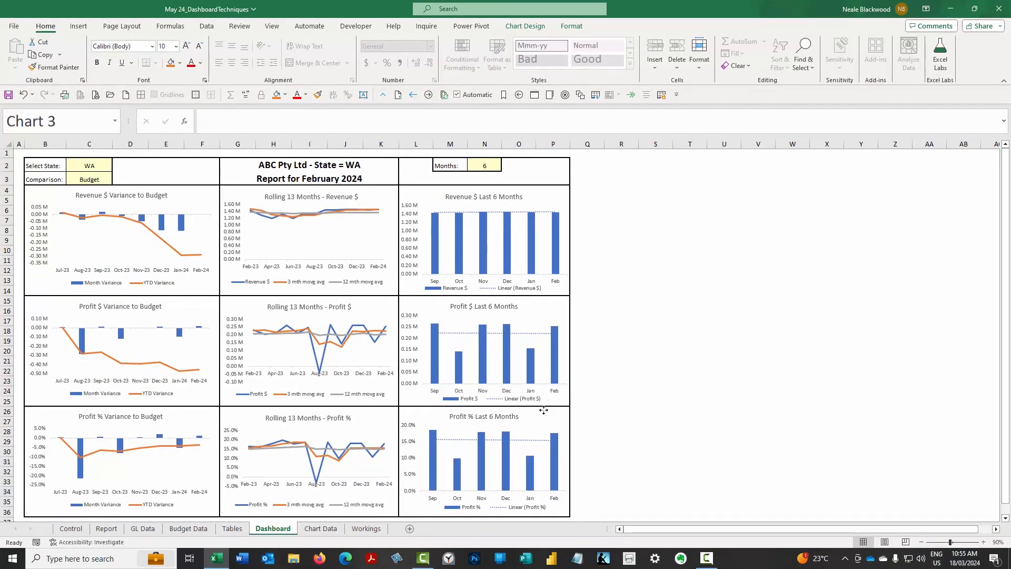
click(622, 401)
scroll(448, 448, down, 2)
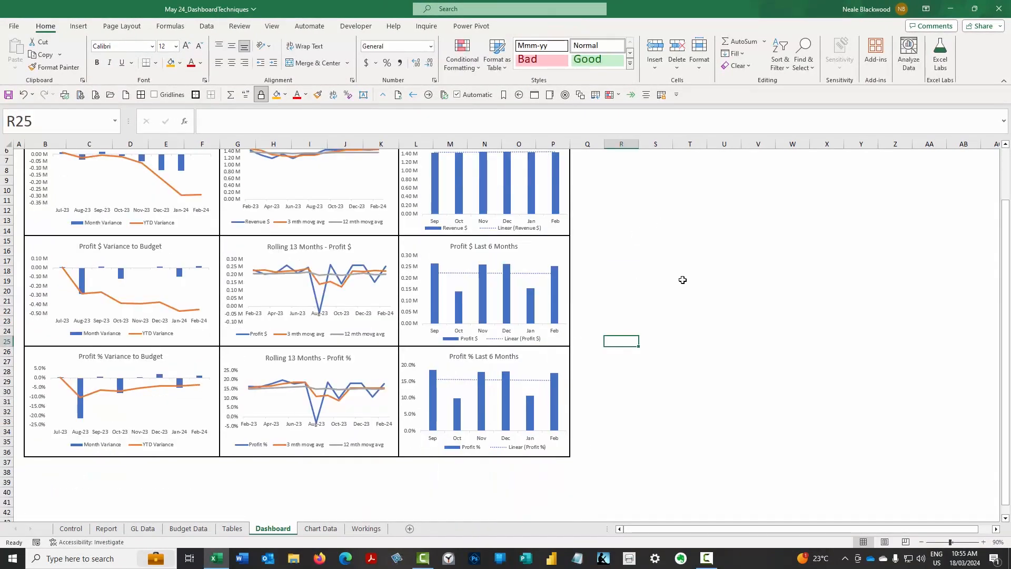
scroll(680, 279, up, 2)
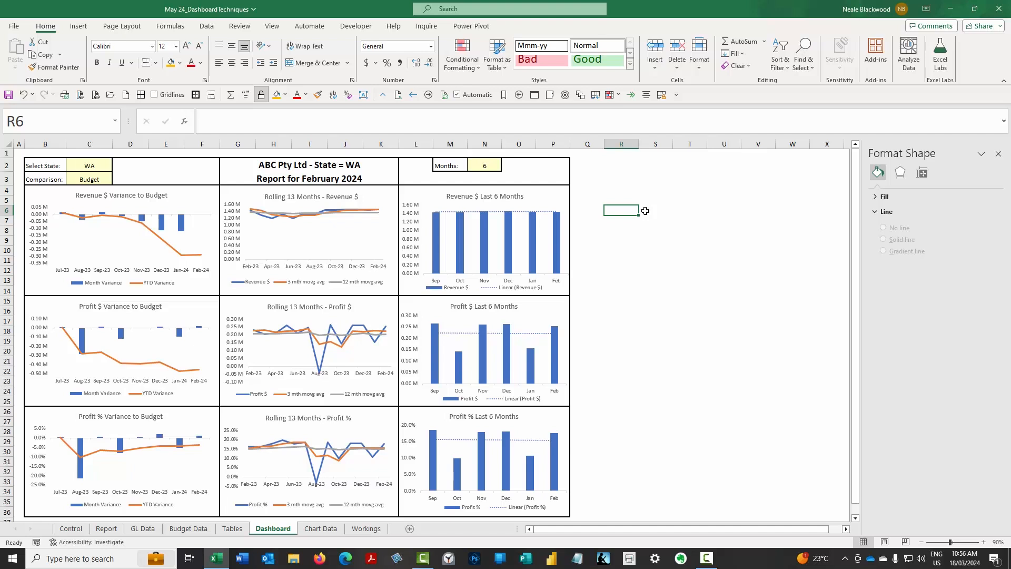
key(ctrl+Page_Down)
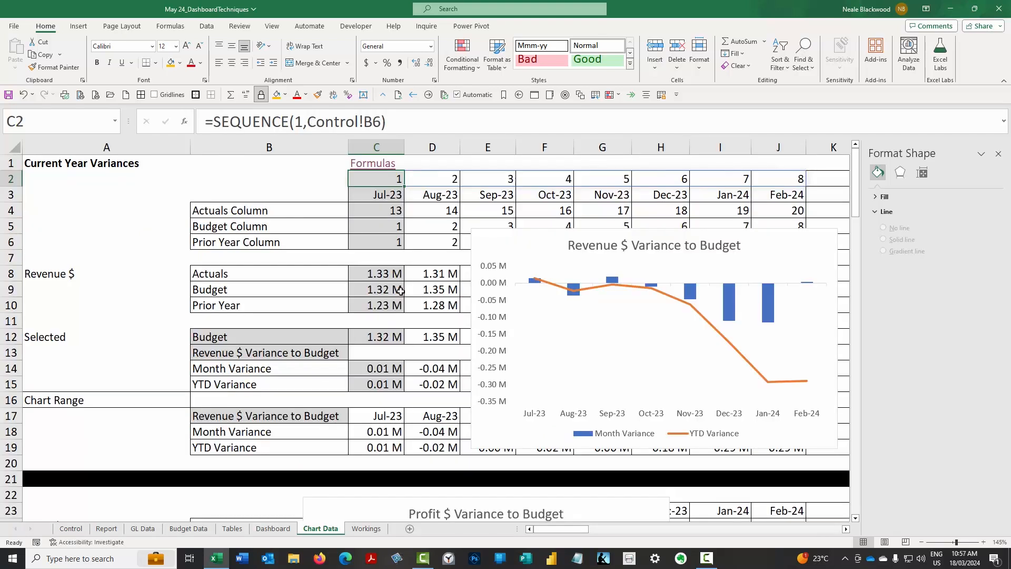